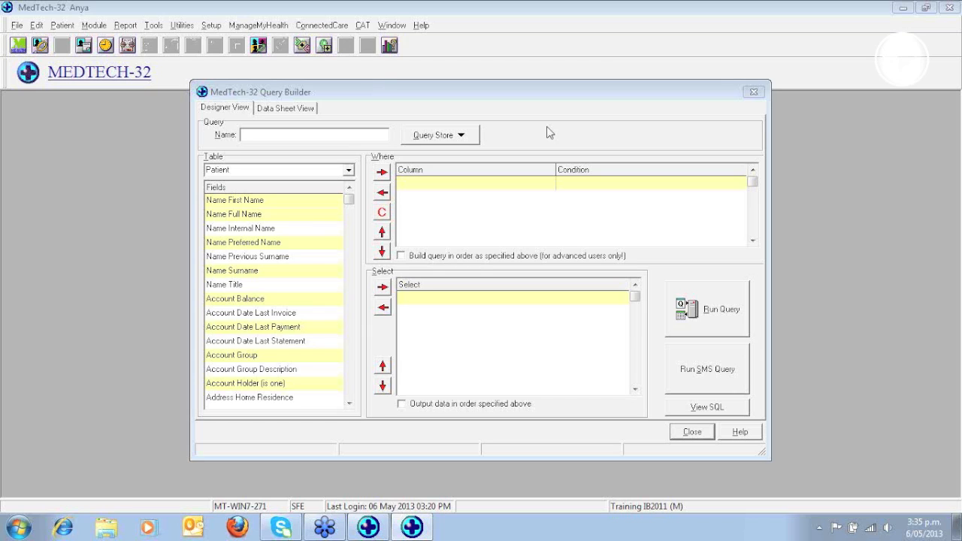
# Name the new query 'AR Females 20 to 45 CX letter'.
pyautogui.click(258, 136)
pyautogui.write('AR')
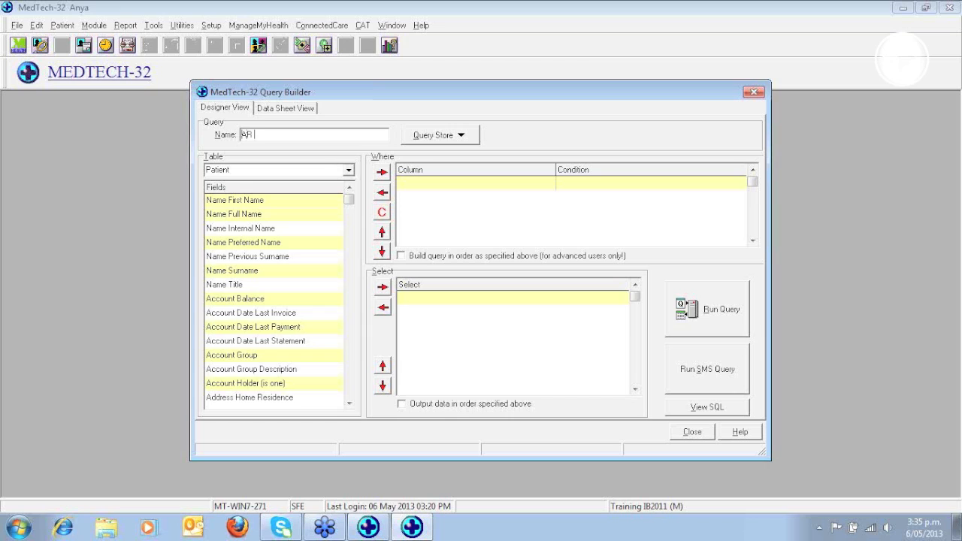
pyautogui.write(' Fe')
pyautogui.write('males')
pyautogui.write(' 20 to 4')
pyautogui.write('5')
pyautogui.write(' C')
pyautogui.write('X')
pyautogui.write(' late')
pyautogui.write('r')
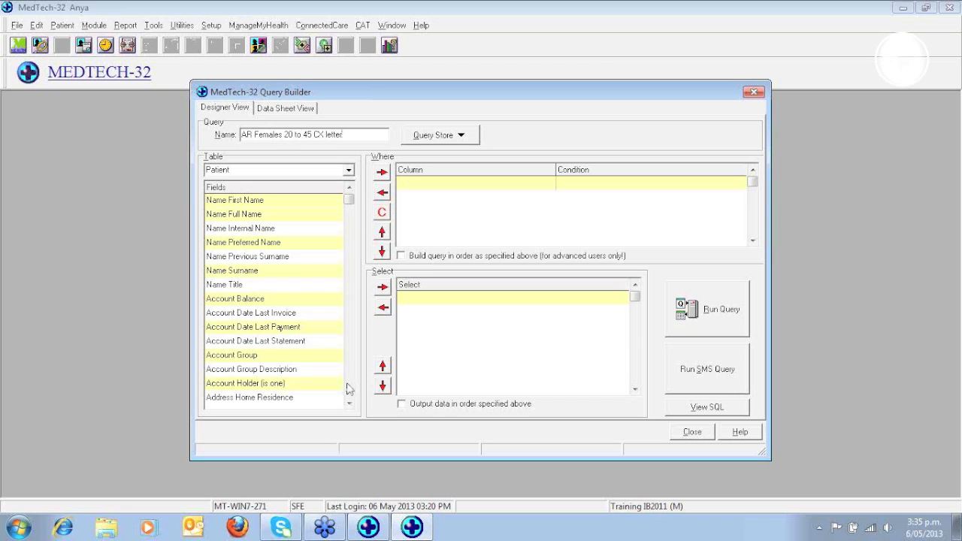
pyautogui.scroll(-1, 349, 370)
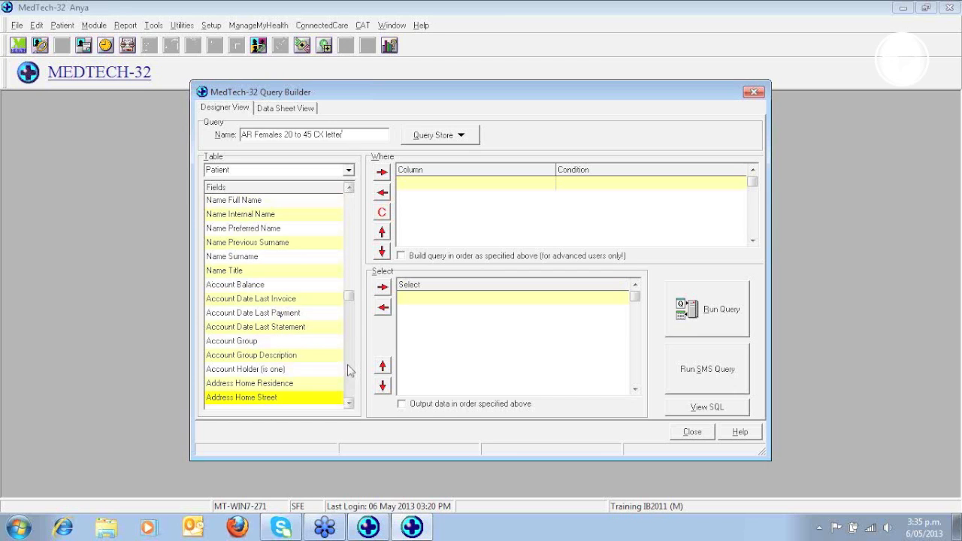
# Page down the Fields list and select the Patient (is one) field.
pyautogui.click(349, 370)
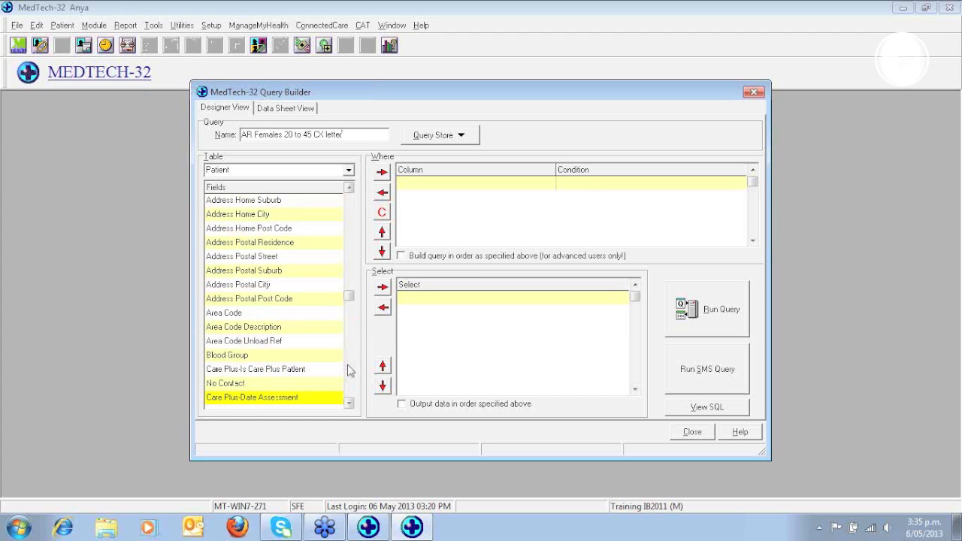
pyautogui.click(349, 370)
pyautogui.click(349, 370)
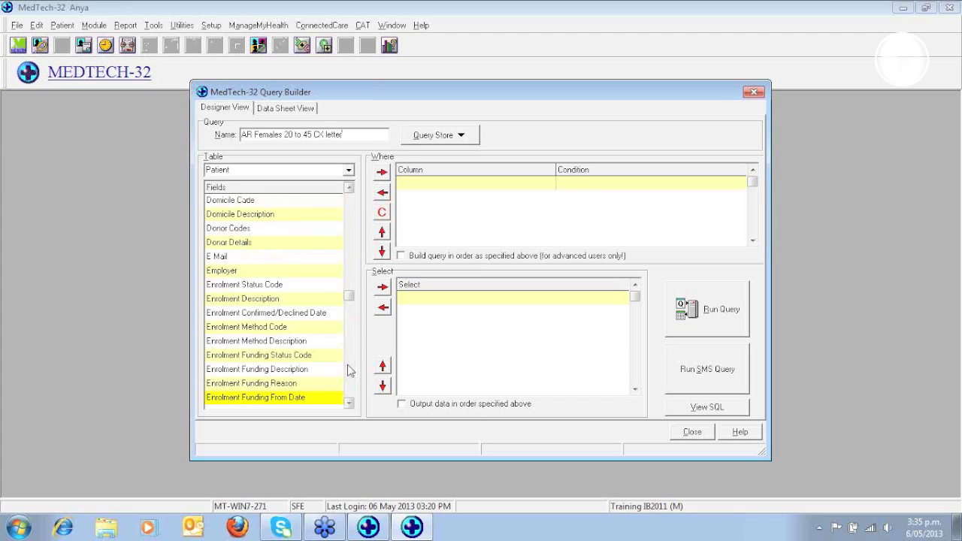
pyautogui.click(349, 370)
pyautogui.click(349, 370)
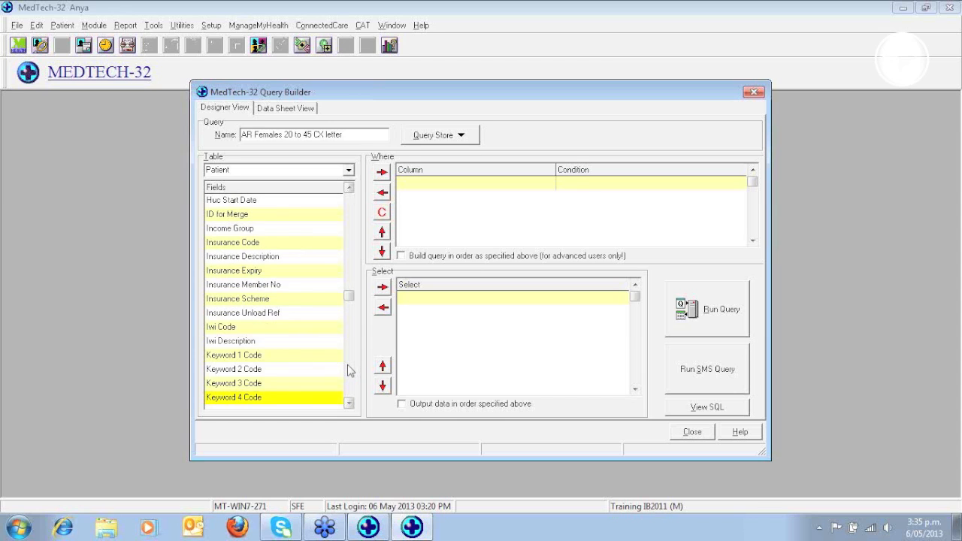
pyautogui.click(348, 370)
pyautogui.click(349, 370)
pyautogui.click(282, 286)
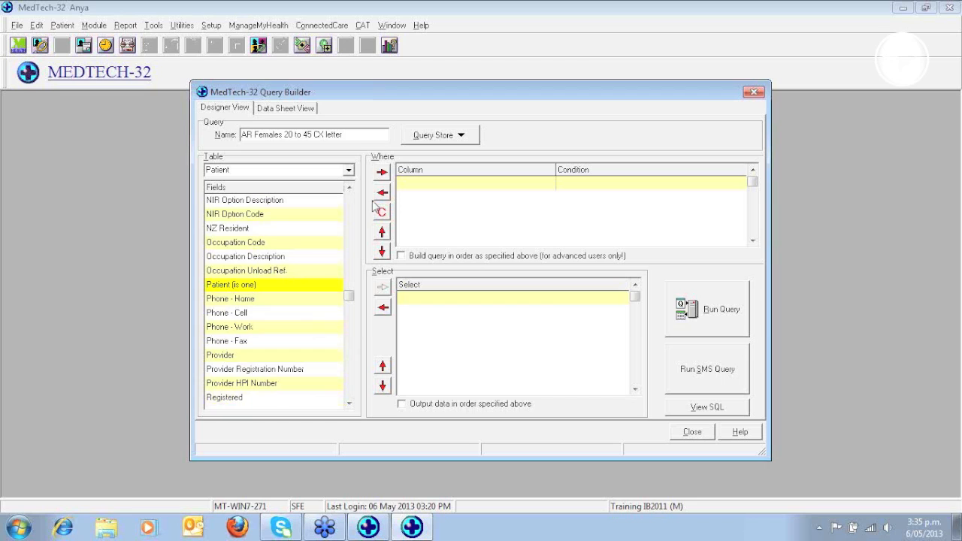
# Add Patient (is one), Gender and Dob - Age as Where criteria, then edit the Gender condition.
pyautogui.click(382, 173)
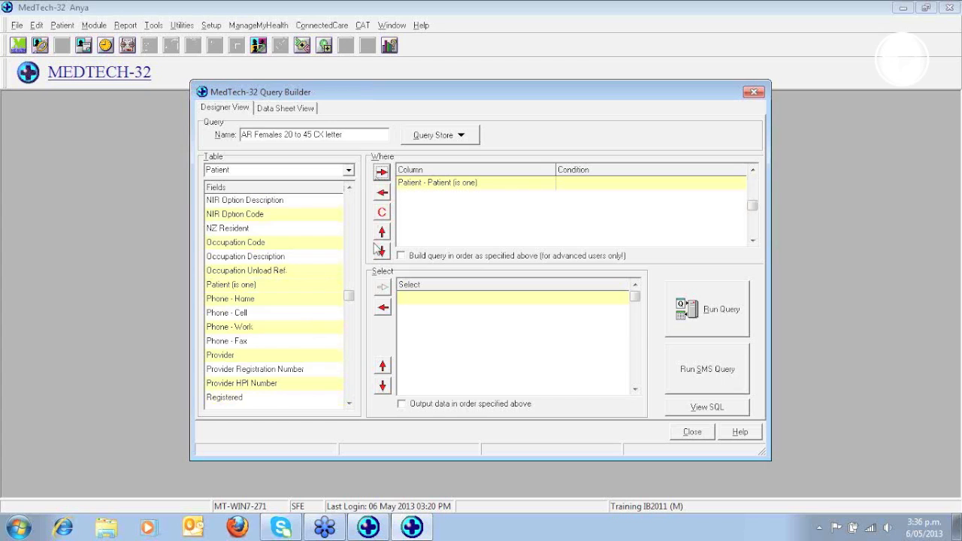
pyautogui.scroll(3, 353, 257)
pyautogui.scroll(8, 353, 257)
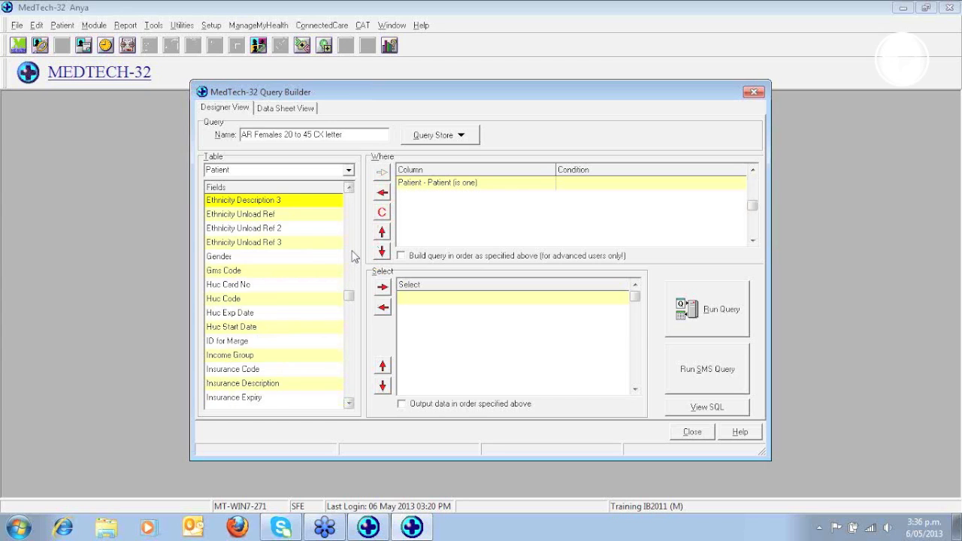
pyautogui.click(270, 256)
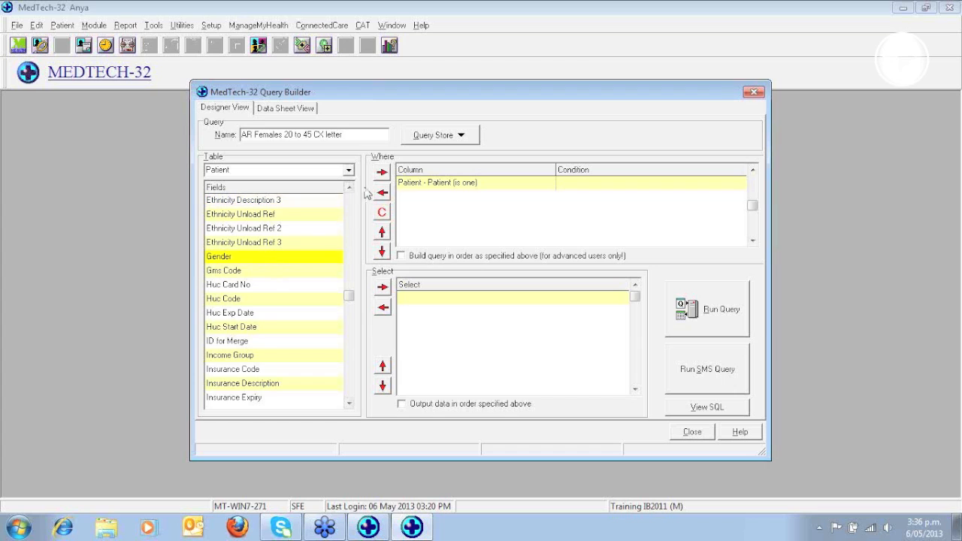
pyautogui.click(382, 173)
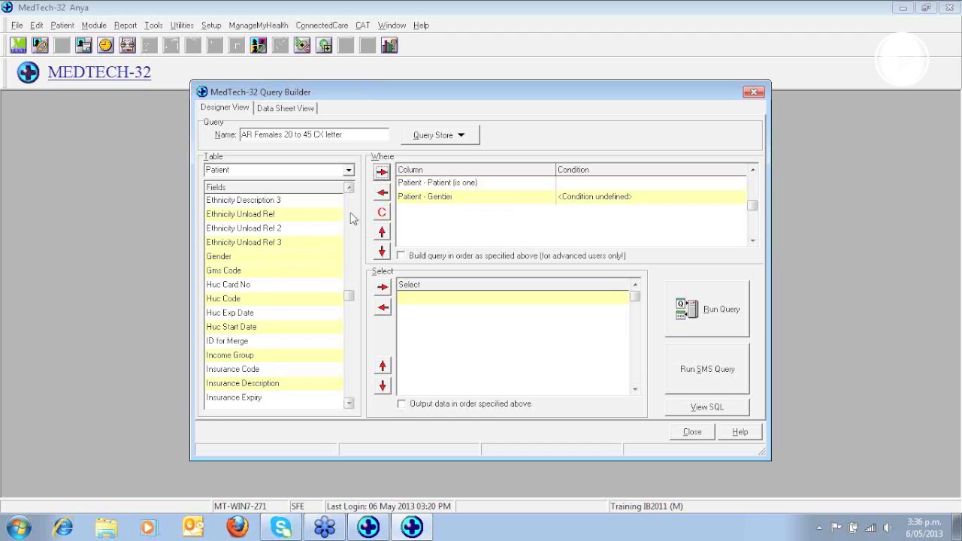
pyautogui.scroll(8, 349, 218)
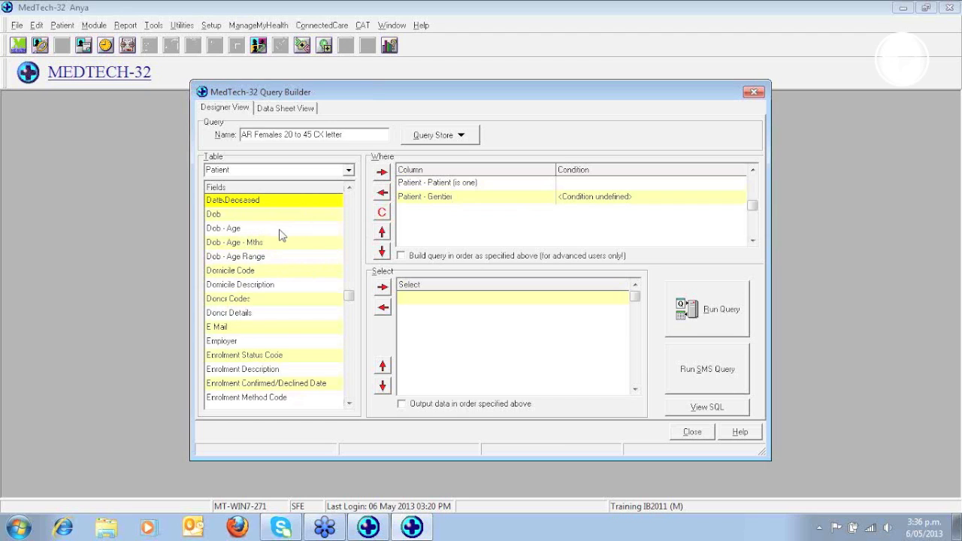
pyautogui.click(279, 229)
pyautogui.click(383, 174)
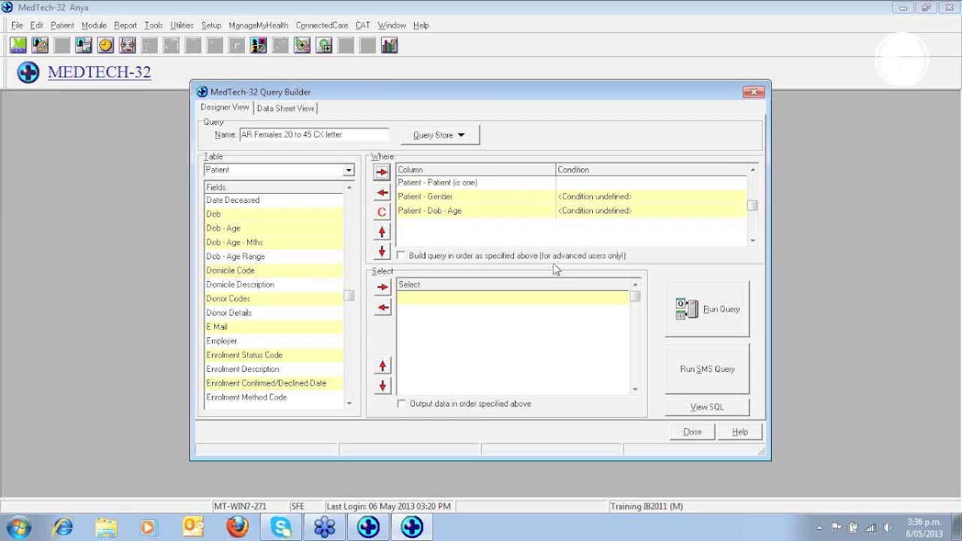
pyautogui.doubleClick(594, 197)
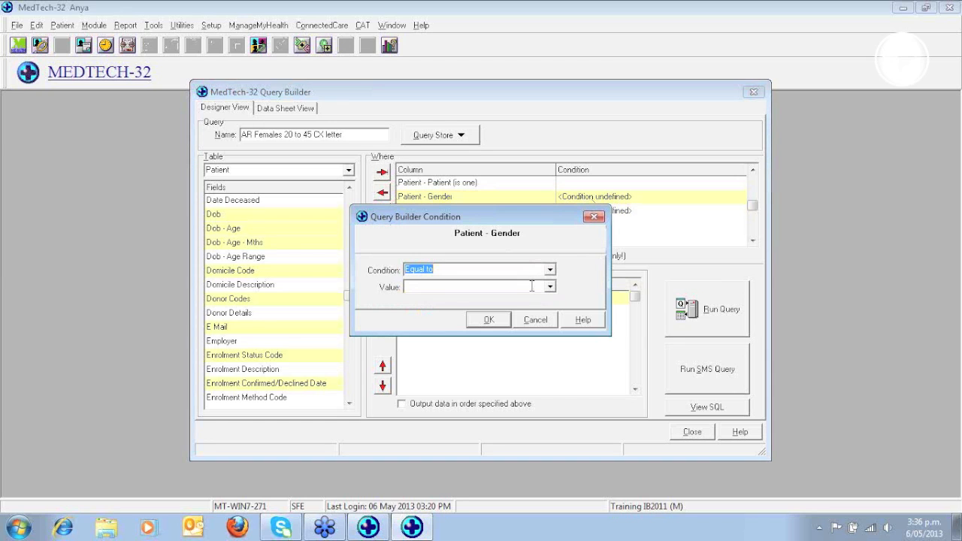
# Set the Gender condition to equal Female (F).
pyautogui.click(533, 286)
pyautogui.write('f')
pyautogui.click(498, 322)
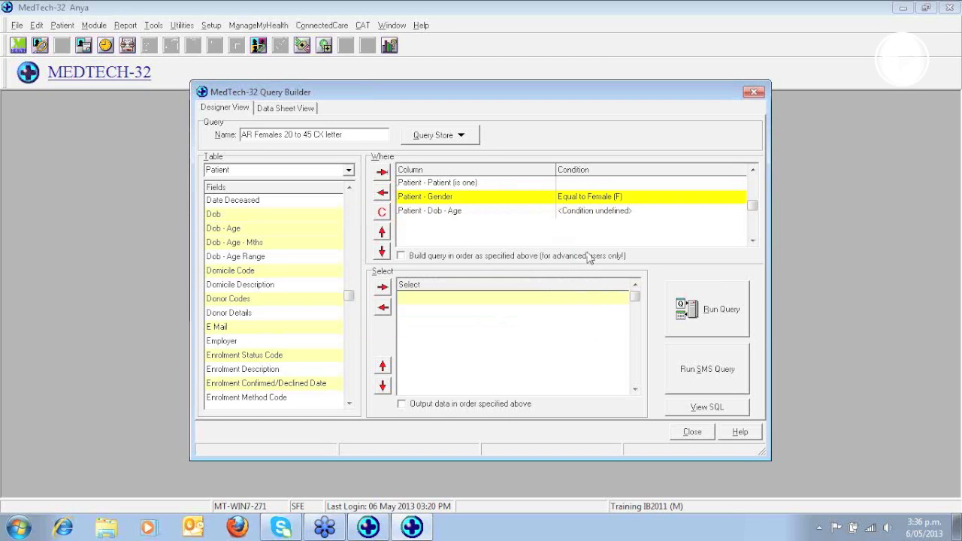
# Set the Dob - Age condition to between 20 and 45.
pyautogui.doubleClick(578, 214)
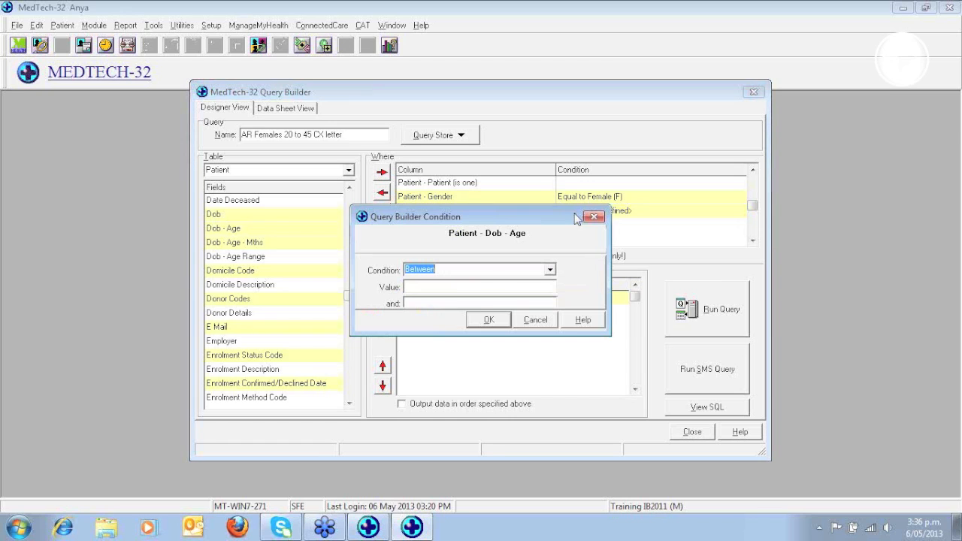
pyautogui.click(436, 286)
pyautogui.write('20')
pyautogui.click(426, 302)
pyautogui.write('45')
pyautogui.click(483, 321)
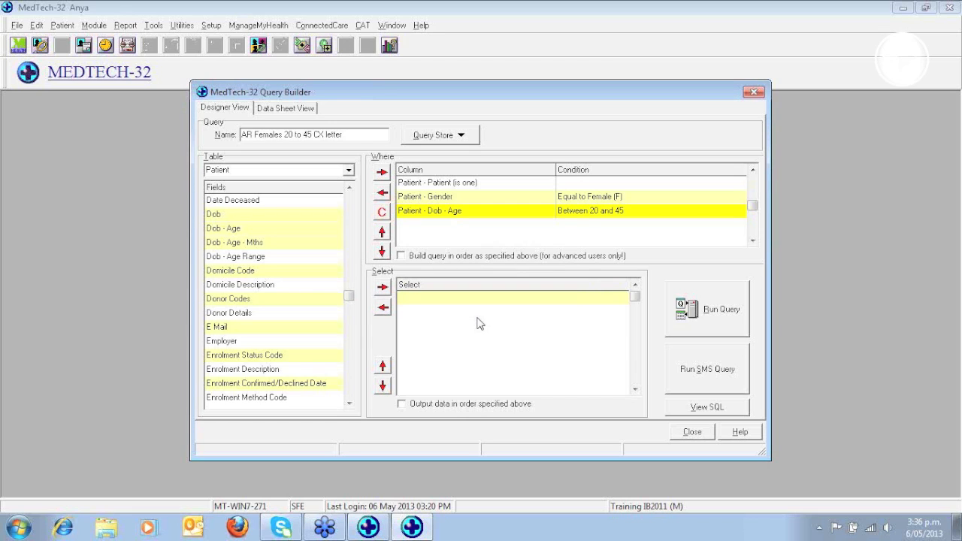
# Output Name Full Name and ID for Merge, then run the query to list matching patients.
pyautogui.moveTo(351, 299); pyautogui.dragTo(344, 192)
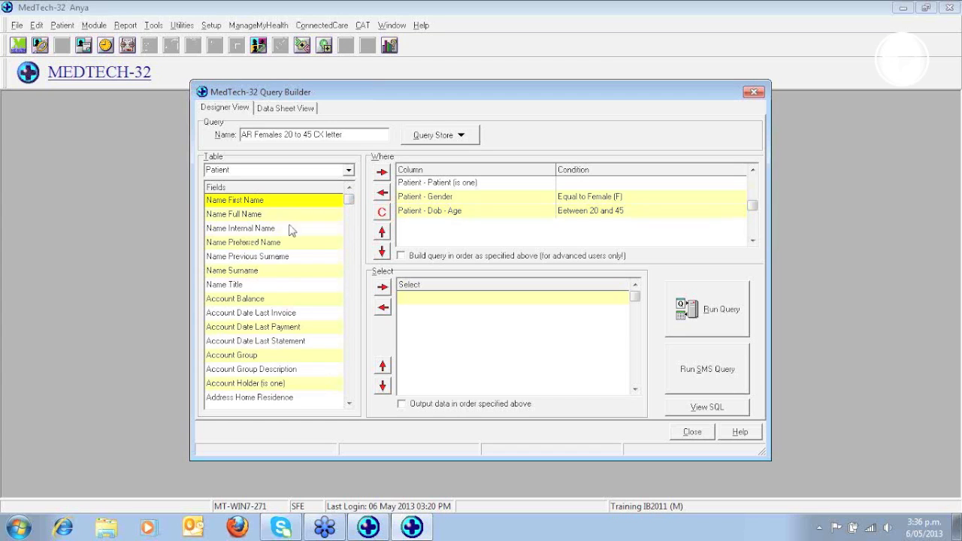
pyautogui.click(260, 217)
pyautogui.click(382, 289)
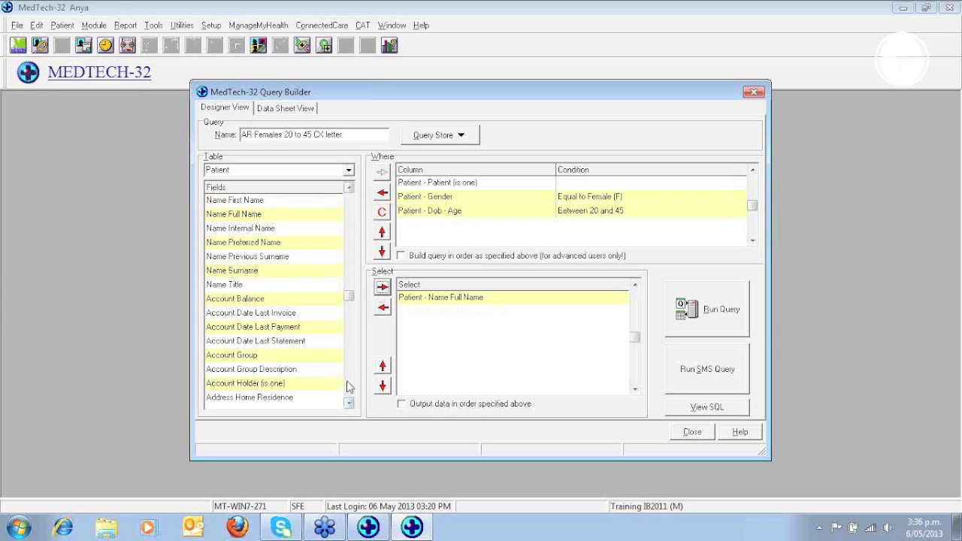
pyautogui.press('Down')
pyautogui.press('Down')
pyautogui.press('Down')
pyautogui.press('Down')
pyautogui.press('Down')
pyautogui.press('Down')
pyautogui.press('Down')
pyautogui.press('Down')
pyautogui.press('Down')
pyautogui.press('Down')
pyautogui.press('Down')
pyautogui.press('Down')
pyautogui.press('Down')
pyautogui.press('Down')
pyautogui.press('Down')
pyautogui.press('Down')
pyautogui.press('Down')
pyautogui.press('Down')
pyautogui.press('Down')
pyautogui.press('Down')
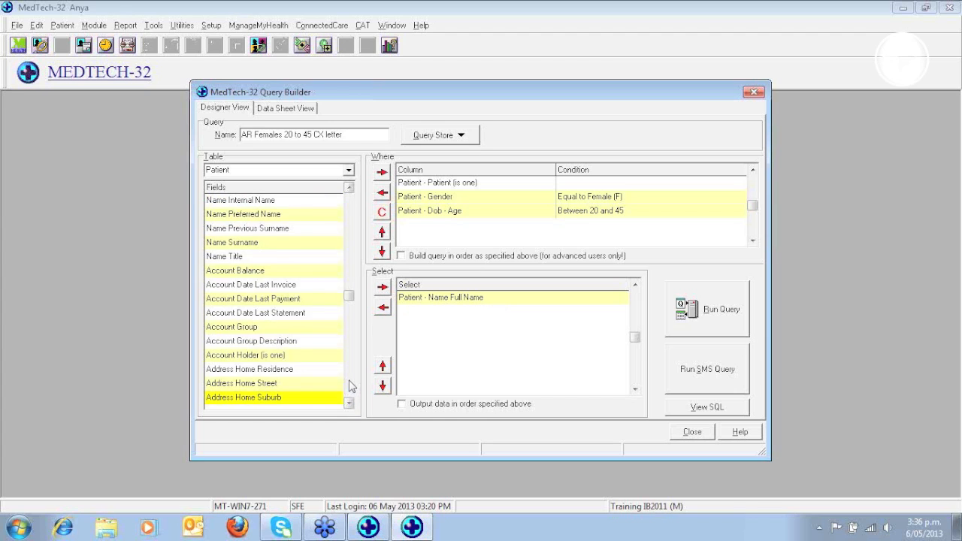
pyautogui.press('Down')
pyautogui.press('Down')
pyautogui.press('Down')
pyautogui.press('Down')
pyautogui.press('Down')
pyautogui.press('Down')
pyautogui.press('Down')
pyautogui.press('Down')
pyautogui.press('Down')
pyautogui.press('Down')
pyautogui.press('Down')
pyautogui.press('Down')
pyautogui.press('Down')
pyautogui.press('Down')
pyautogui.press('Down')
pyautogui.press('Down')
pyautogui.press('Down')
pyautogui.press('Down')
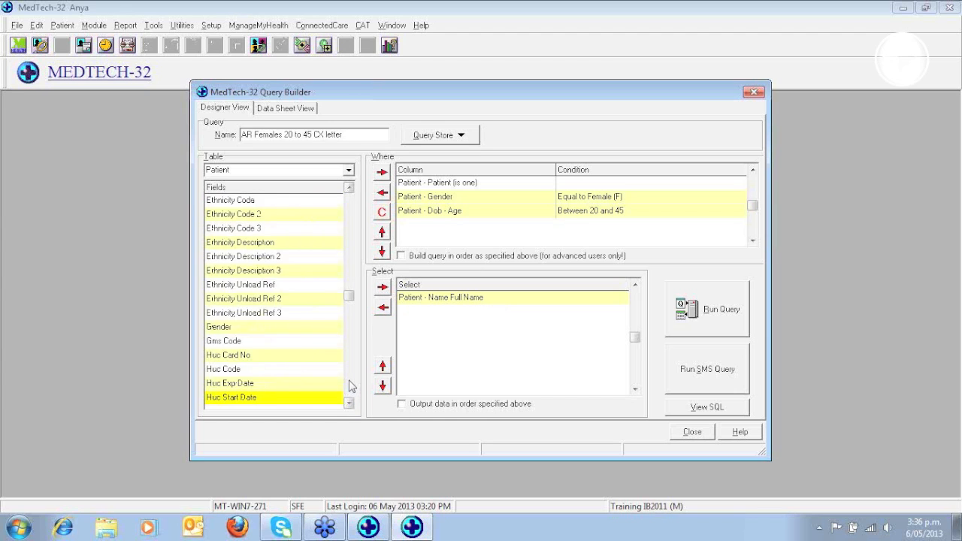
pyautogui.press('Down')
pyautogui.press('Down')
pyautogui.press('Down')
pyautogui.press('Down')
pyautogui.press('Down')
pyautogui.press('Down')
pyautogui.press('Down')
pyautogui.press('Down')
pyautogui.press('Down')
pyautogui.press('Down')
pyautogui.press('Down')
pyautogui.press('Down')
pyautogui.press('Down')
pyautogui.press('Down')
pyautogui.press('Down')
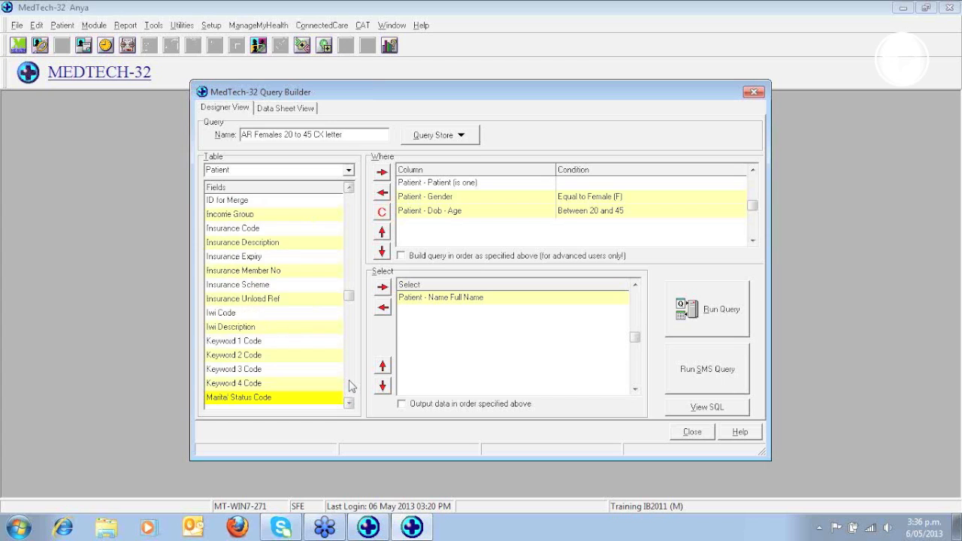
pyautogui.click(252, 201)
pyautogui.click(383, 286)
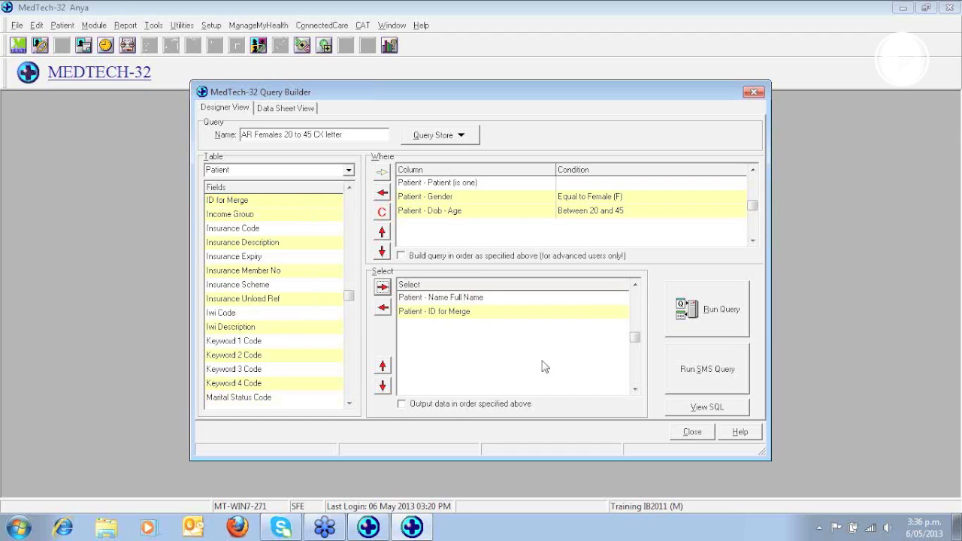
pyautogui.click(707, 316)
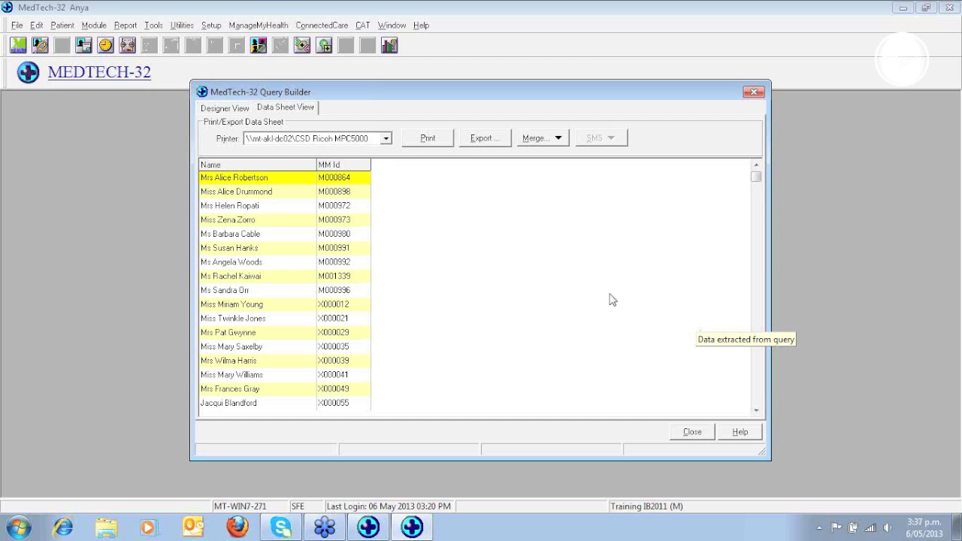
# Save the query via Query Store as 'AR Females 20 to 45 CX letter' and rerun it.
pyautogui.click(217, 108)
pyautogui.click(439, 140)
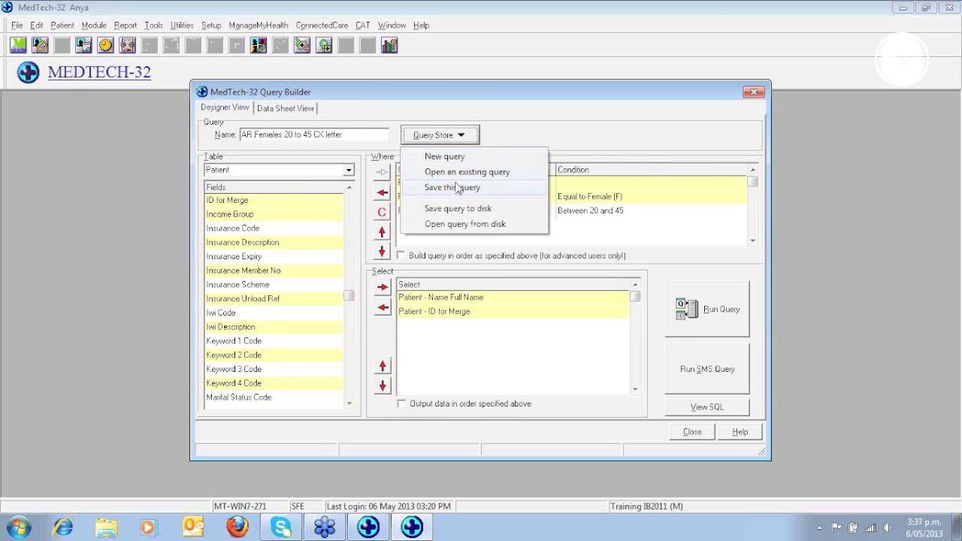
pyautogui.click(457, 188)
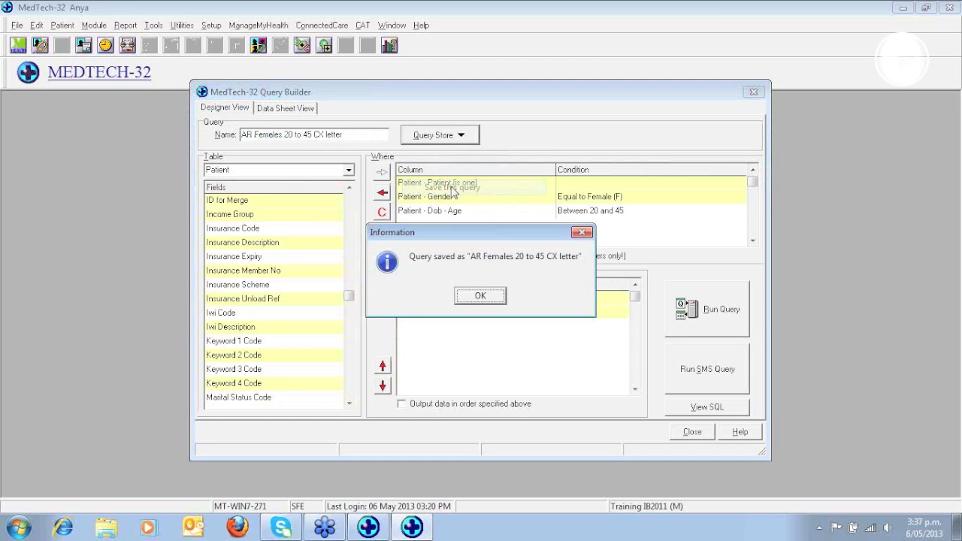
pyautogui.click(481, 297)
pyautogui.click(684, 322)
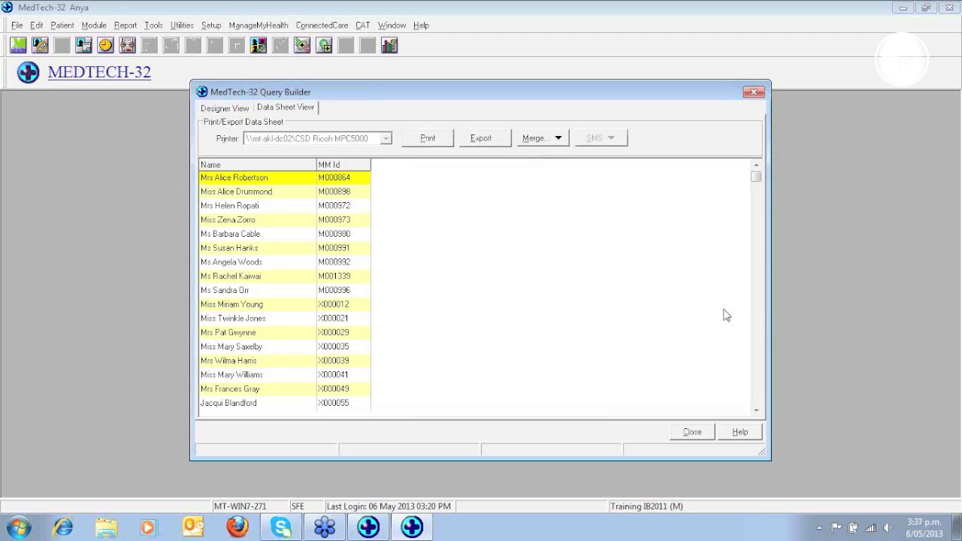
pyautogui.click(543, 143)
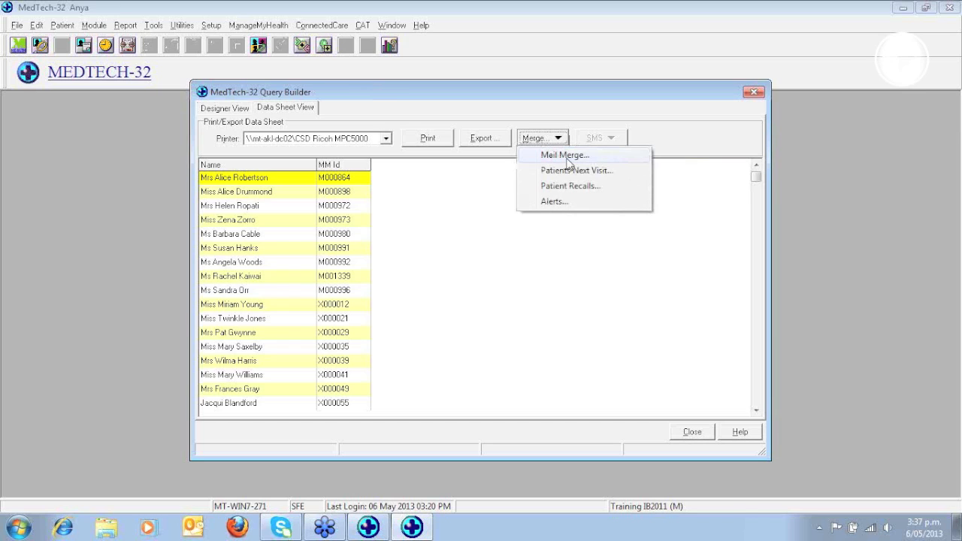
# Mail merge the results into the Cx Recall (CX) letter, adding them to patients' outbox.
pyautogui.click(566, 155)
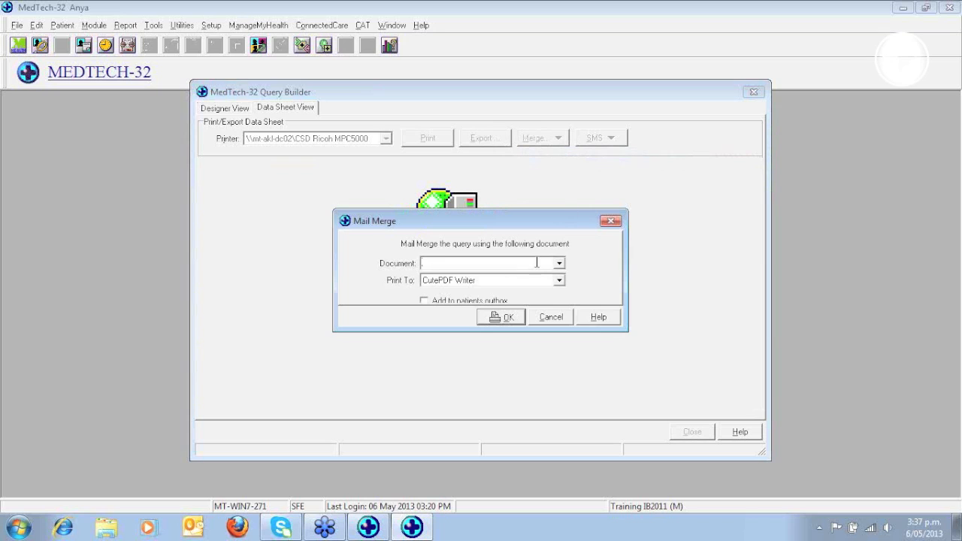
pyautogui.write('cx')
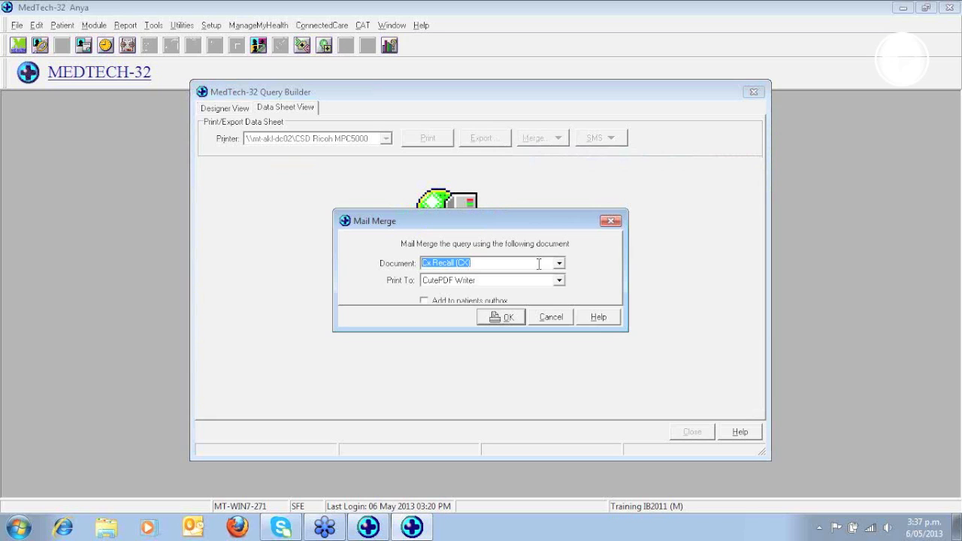
pyautogui.click(425, 303)
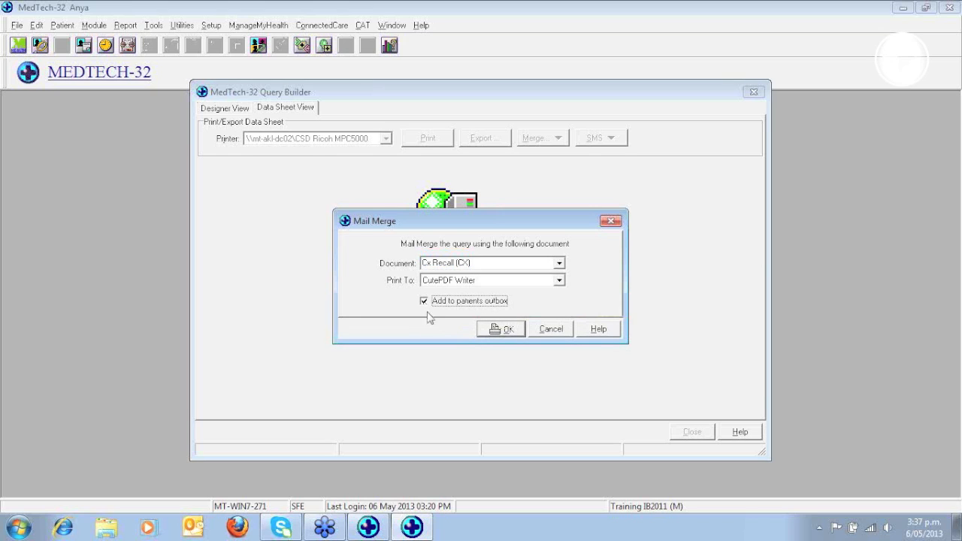
pyautogui.click(508, 331)
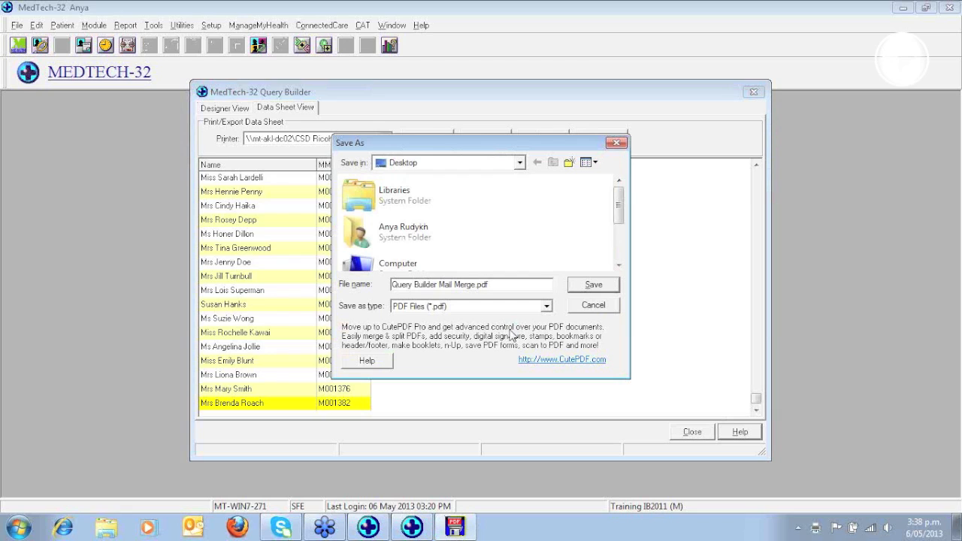
# Overwrite the Desktop file Query Builder Mail Merge.pdf with the merged letters.
pyautogui.click(590, 286)
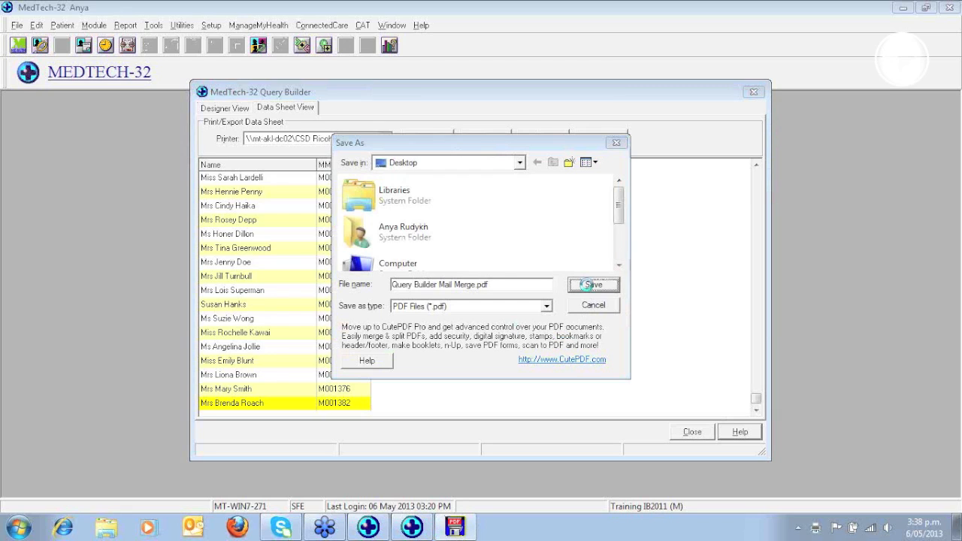
pyautogui.click(518, 271)
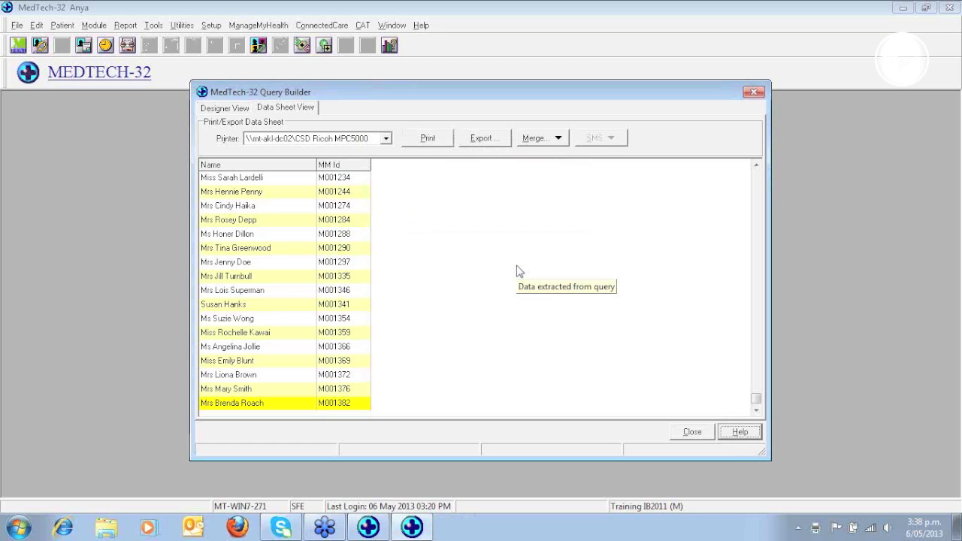
# Switch to Designer View to get a blank query.
pyautogui.click(224, 108)
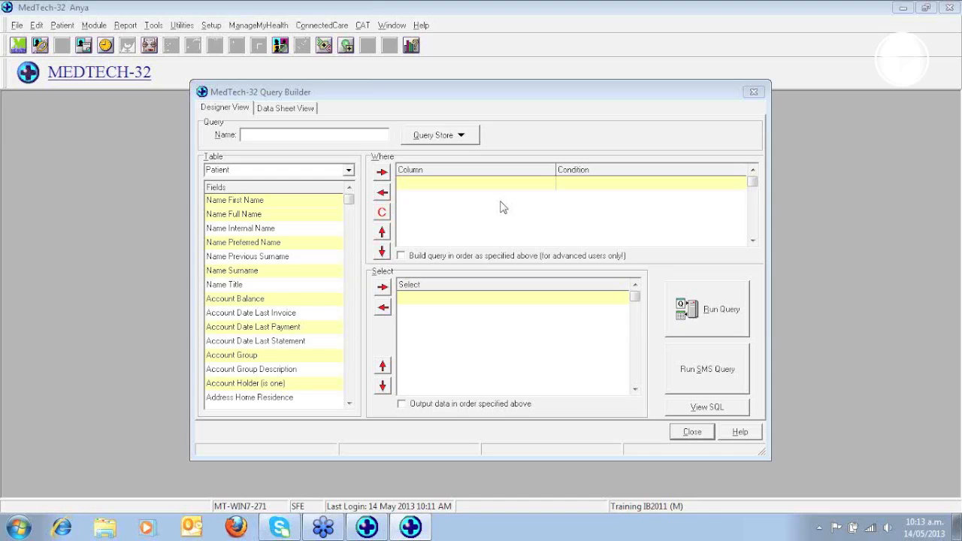
# Name the new query 'AR Male patients over 50'.
pyautogui.click(266, 133)
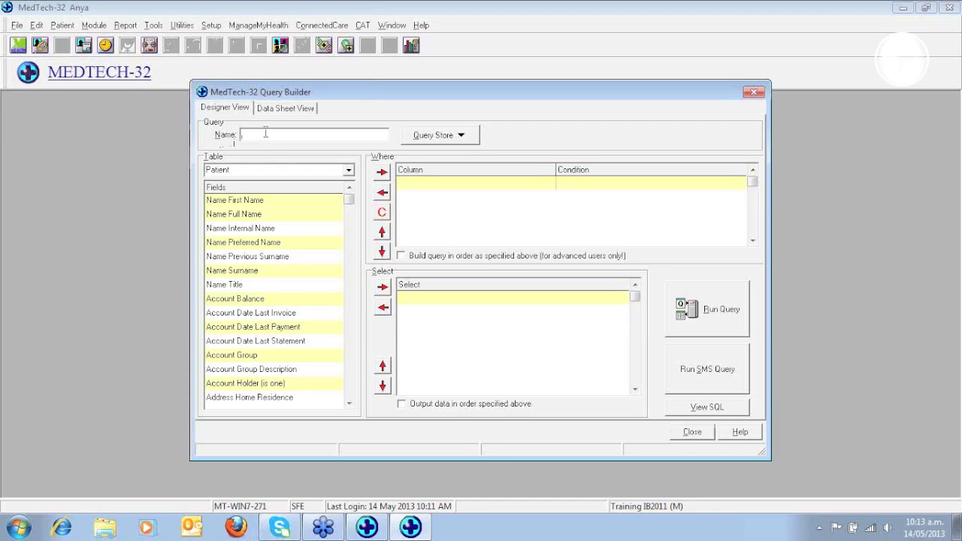
pyautogui.write('AR Male patients over 50')
pyautogui.click(349, 379)
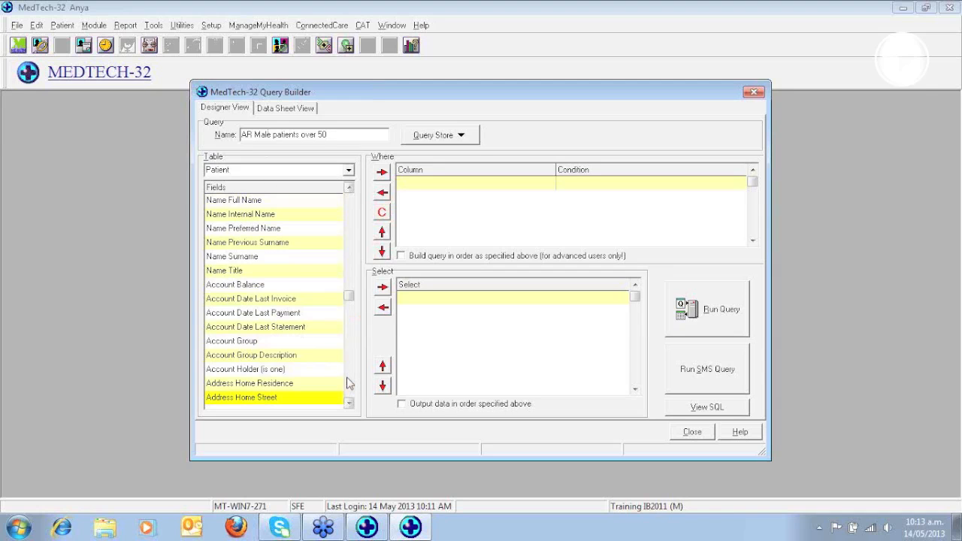
# Add the Patient (is one) field as the first Where condition.
pyautogui.click(348, 384)
pyautogui.click(348, 384)
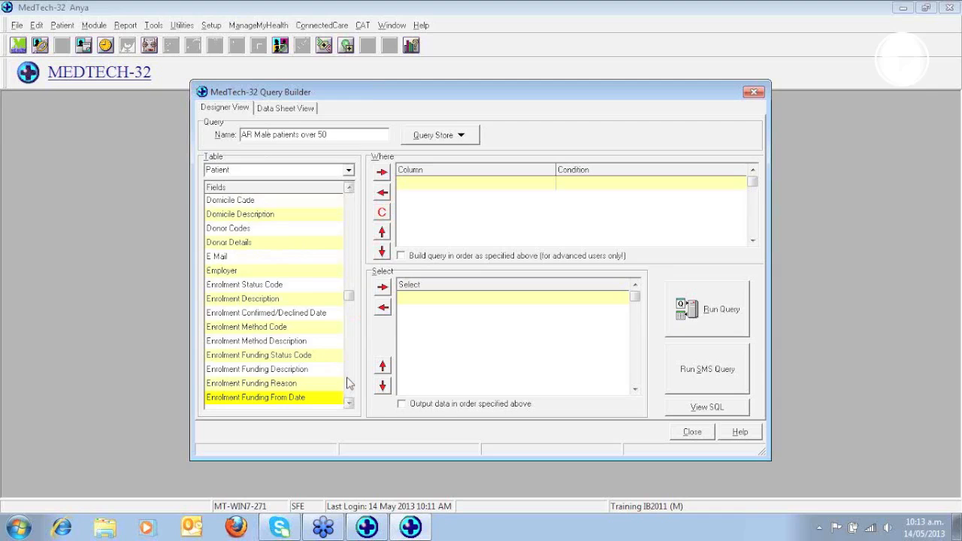
pyautogui.click(348, 383)
pyautogui.click(348, 383)
pyautogui.click(349, 384)
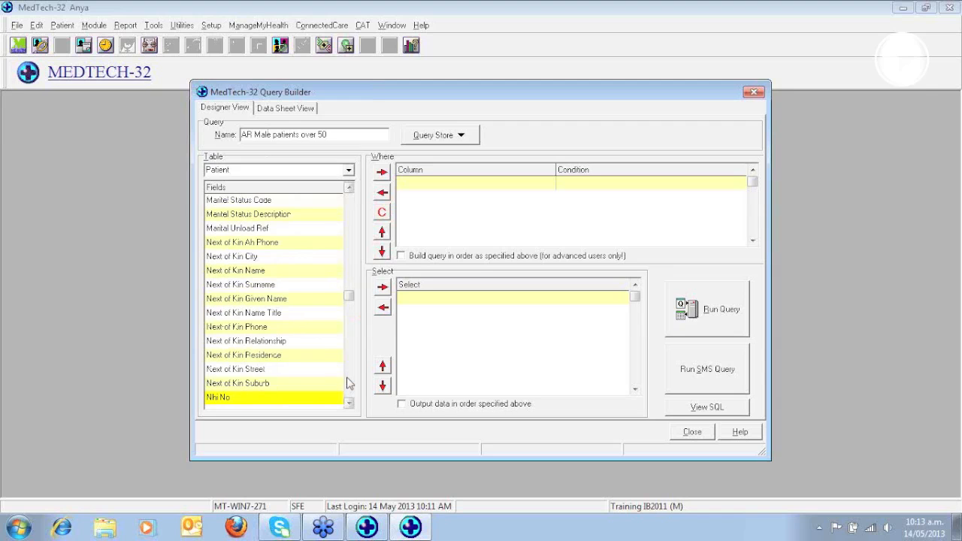
pyautogui.click(348, 383)
pyautogui.click(240, 285)
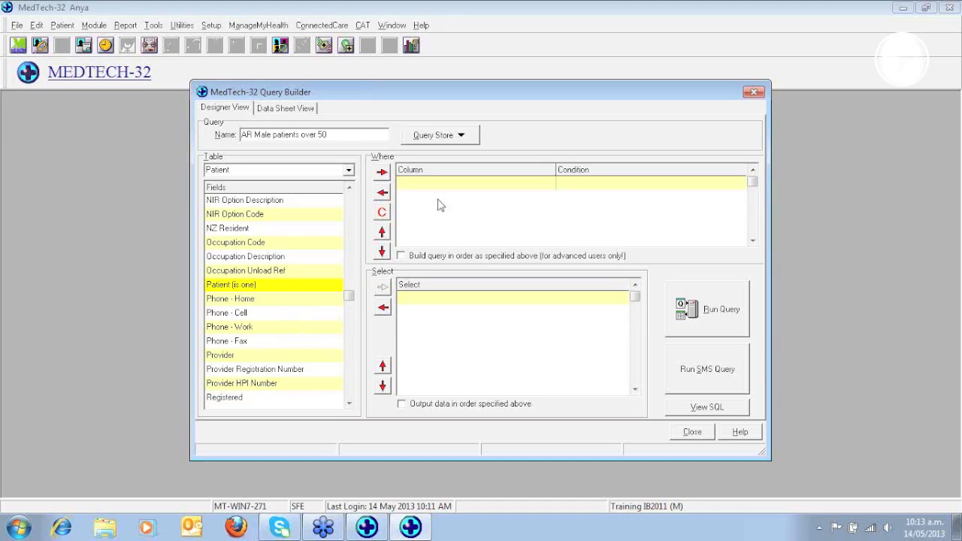
pyautogui.click(382, 173)
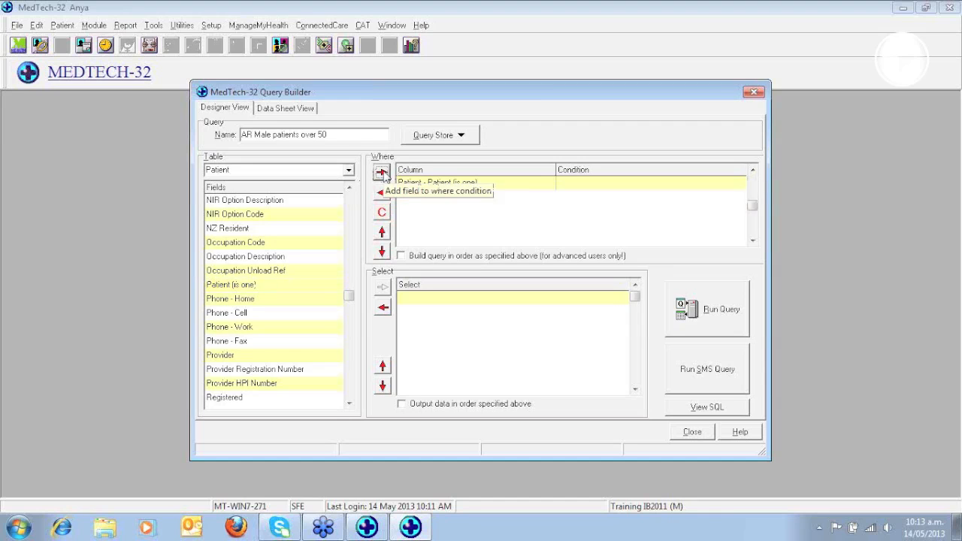
# Add Gender and Dob - Age as Where conditions.
pyautogui.click(348, 224)
pyautogui.click(348, 224)
pyautogui.click(348, 224)
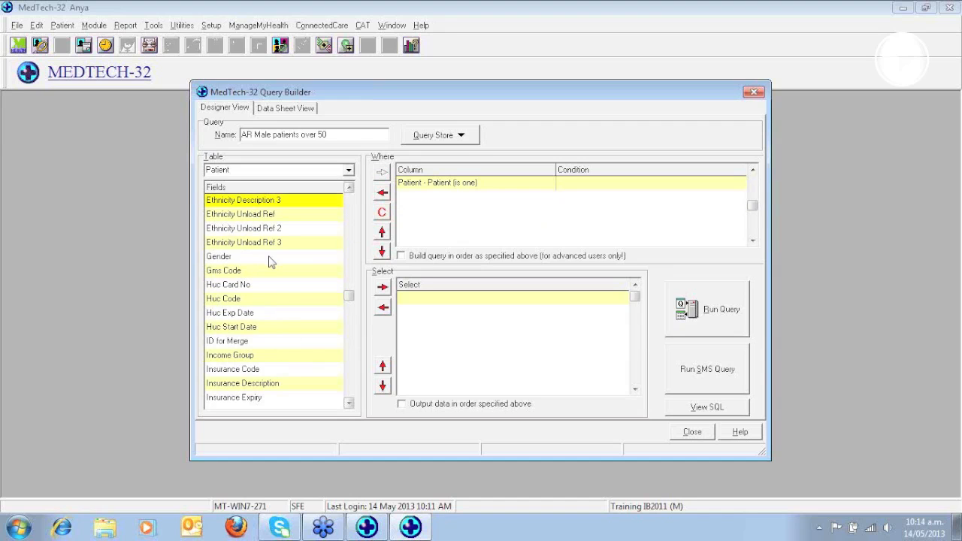
pyautogui.click(278, 256)
pyautogui.click(383, 173)
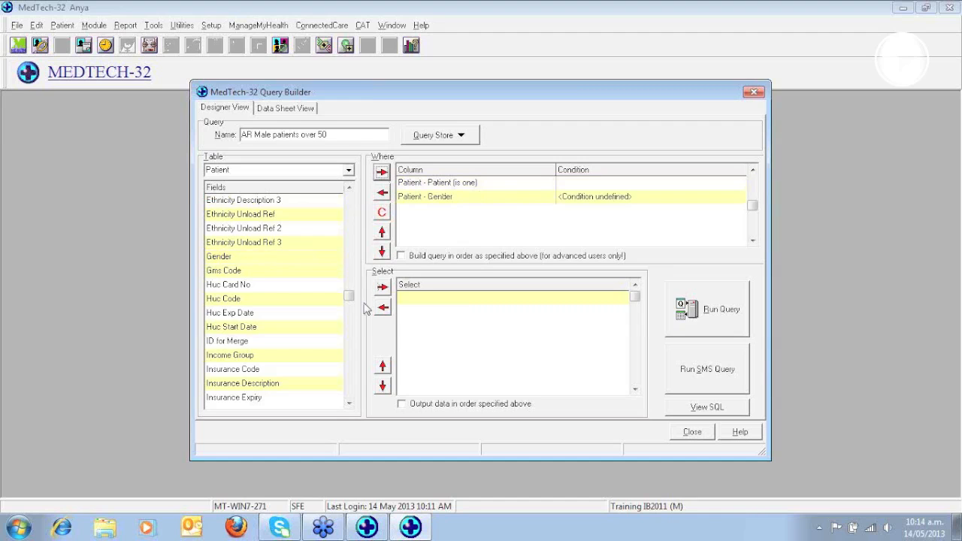
pyautogui.click(347, 215)
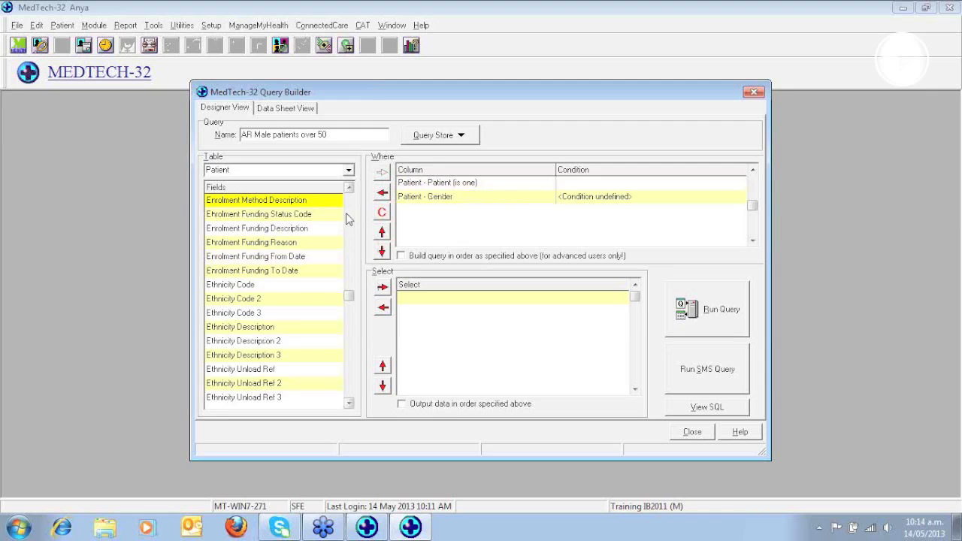
pyautogui.click(347, 218)
pyautogui.click(284, 227)
pyautogui.click(382, 173)
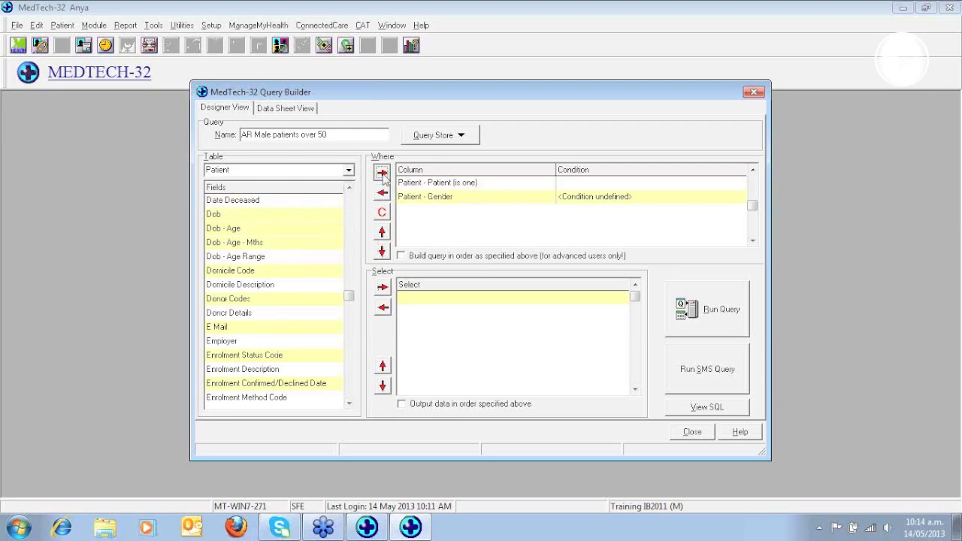
# Set the Gender condition to equal Male (M).
pyautogui.doubleClick(596, 197)
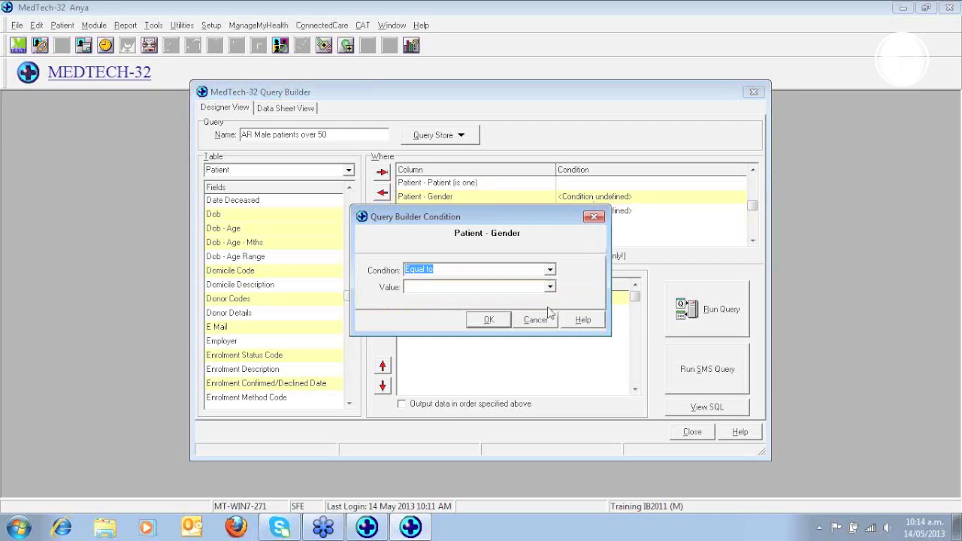
pyautogui.click(550, 287)
pyautogui.click(416, 307)
pyautogui.click(477, 321)
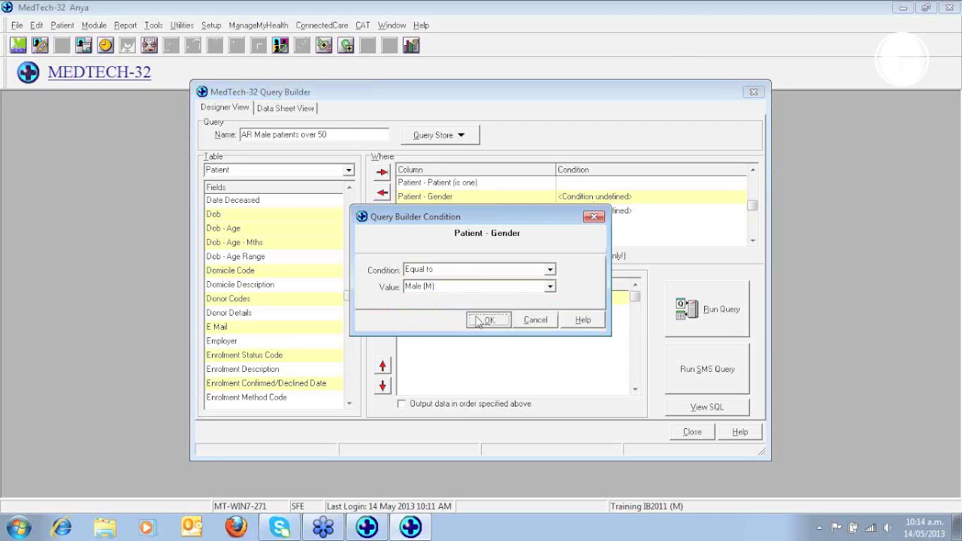
# Set the Dob - Age condition to Greater than or Equal to 50.
pyautogui.doubleClick(590, 211)
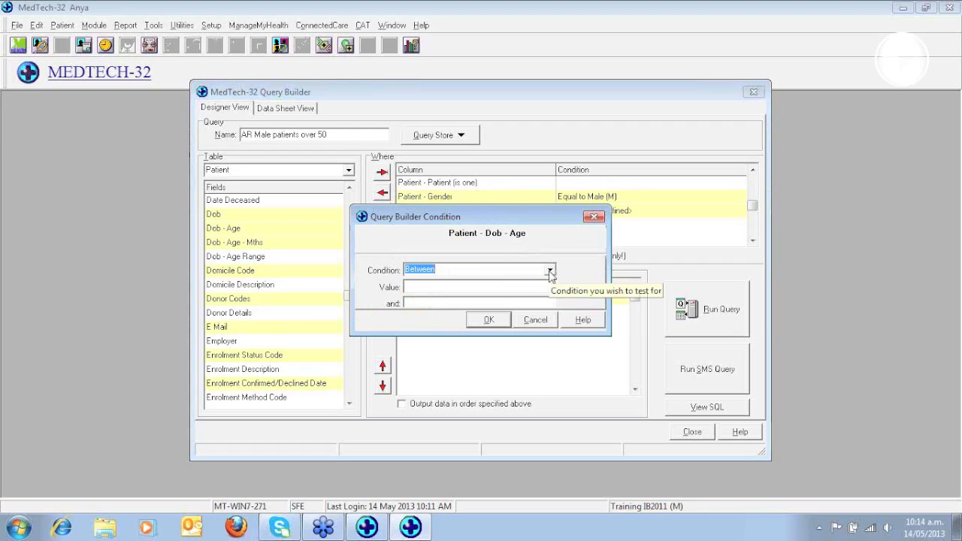
pyautogui.click(550, 270)
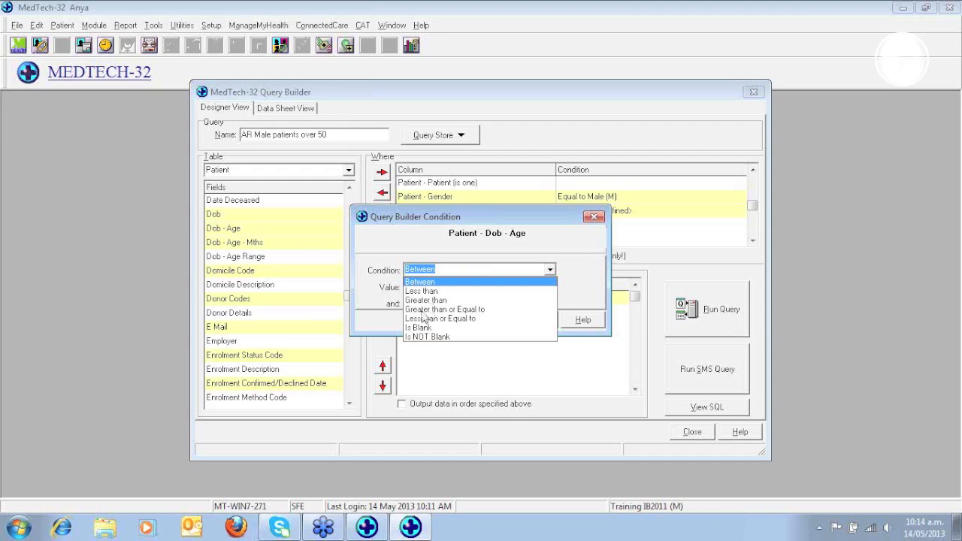
pyautogui.click(436, 309)
pyautogui.click(433, 286)
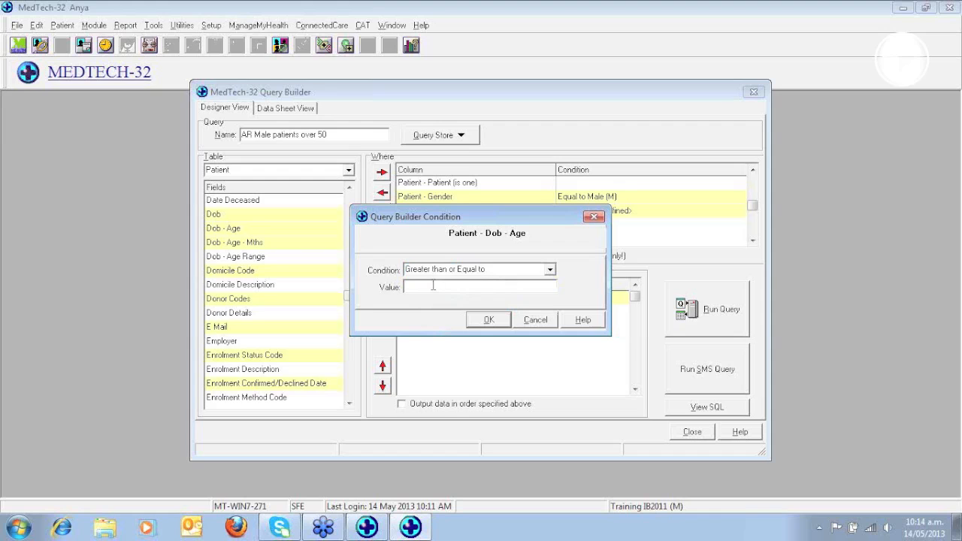
pyautogui.write('50')
pyautogui.click(489, 320)
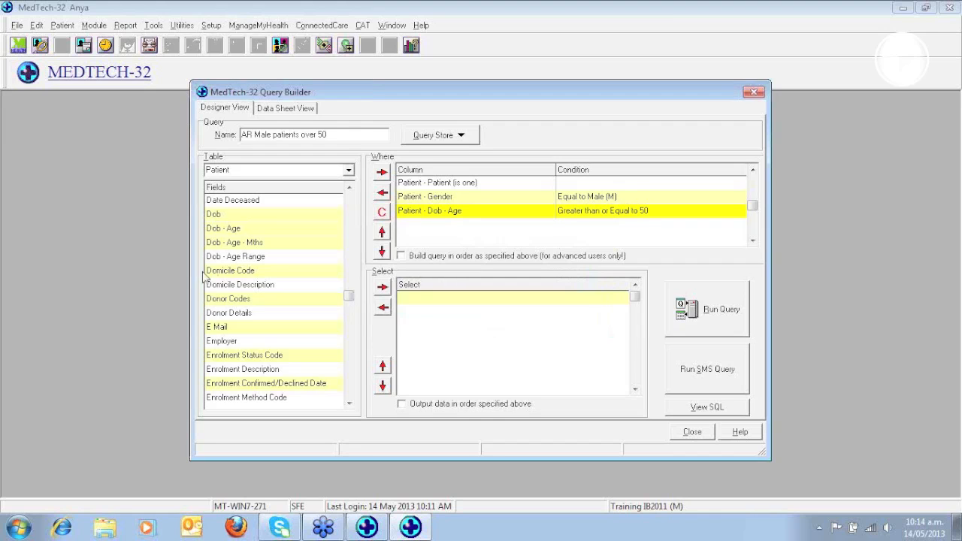
# Add Name Full Name to the query's output fields.
pyautogui.moveTo(348, 300); pyautogui.dragTo(349, 202)
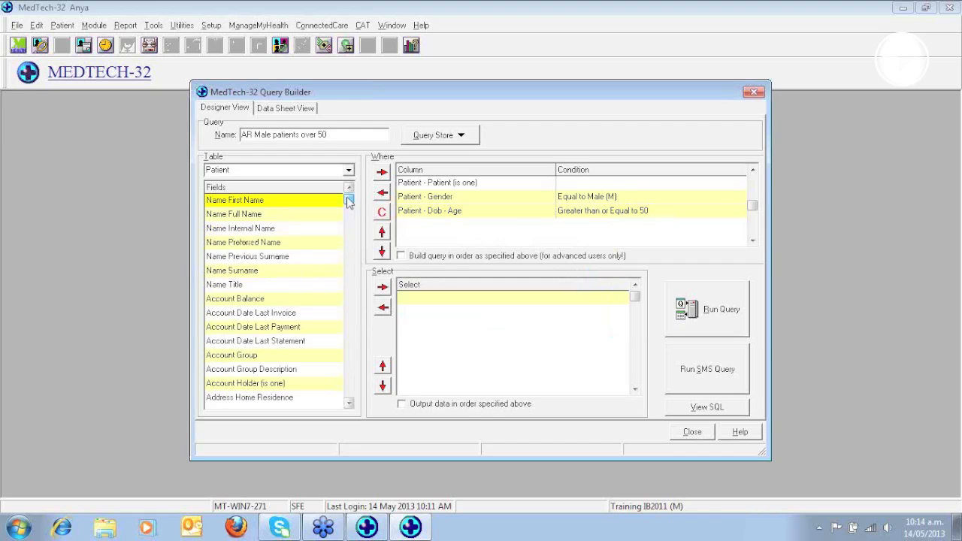
pyautogui.click(242, 272)
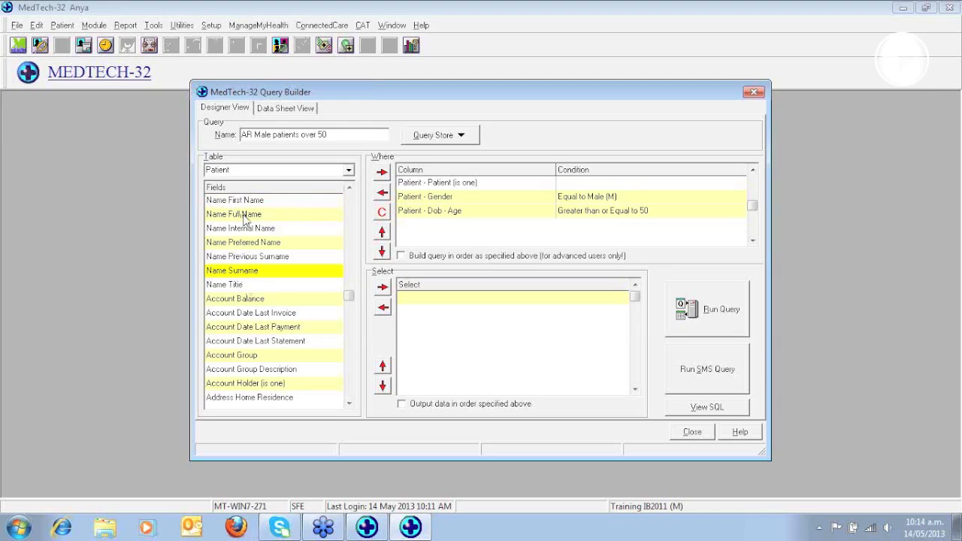
pyautogui.click(247, 215)
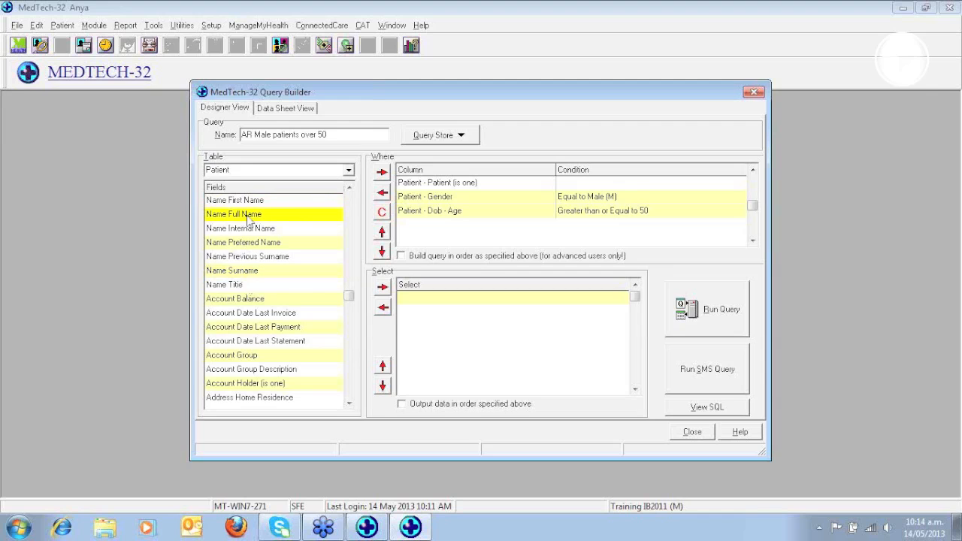
pyautogui.click(383, 287)
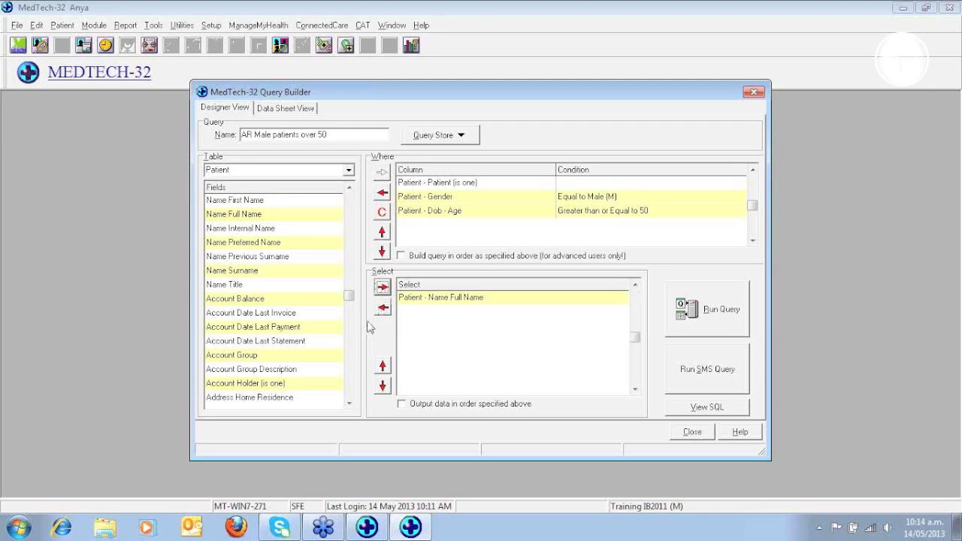
# Add ID for Merge to the output and run the query to list male patients over 50.
pyautogui.click(351, 378)
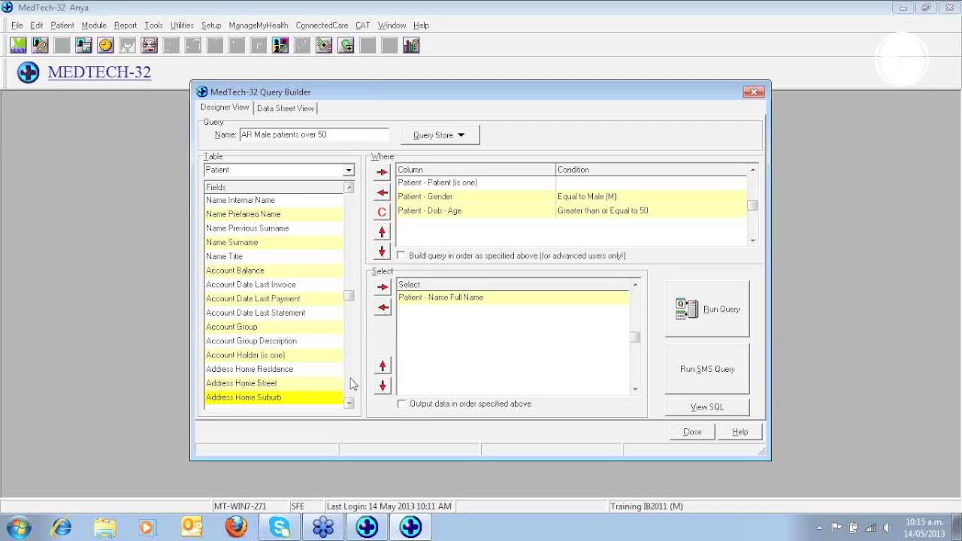
pyautogui.click(351, 378)
pyautogui.click(352, 378)
pyautogui.click(351, 378)
pyautogui.click(351, 379)
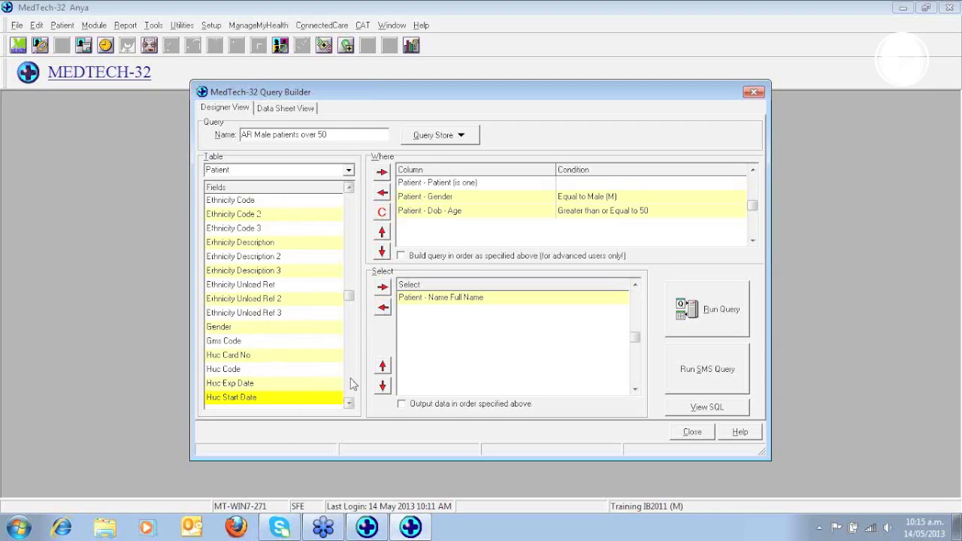
pyautogui.click(351, 384)
pyautogui.click(260, 200)
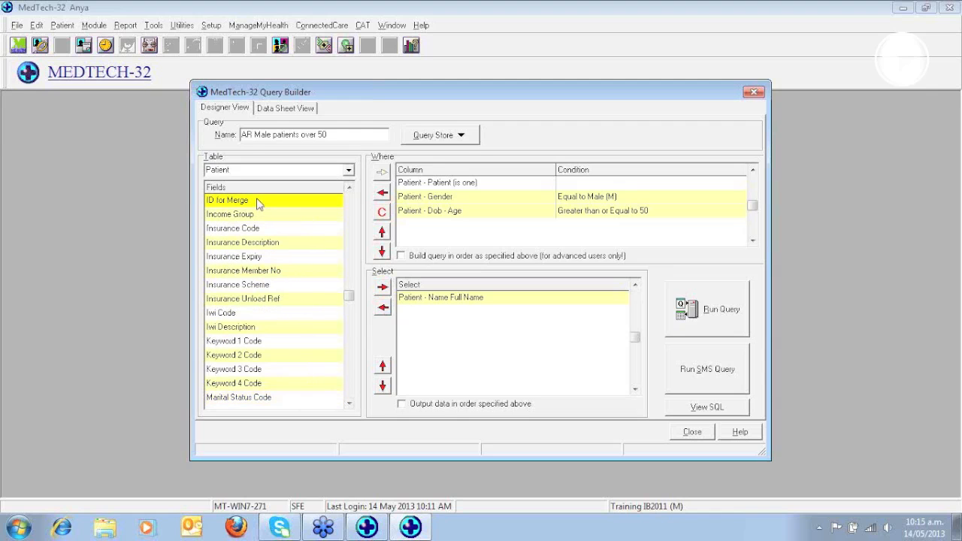
pyautogui.click(383, 287)
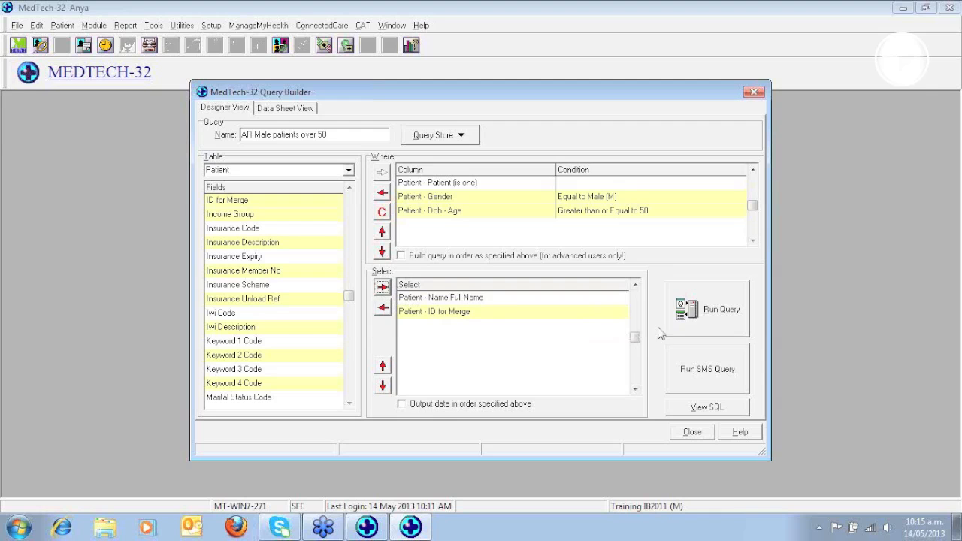
pyautogui.click(712, 316)
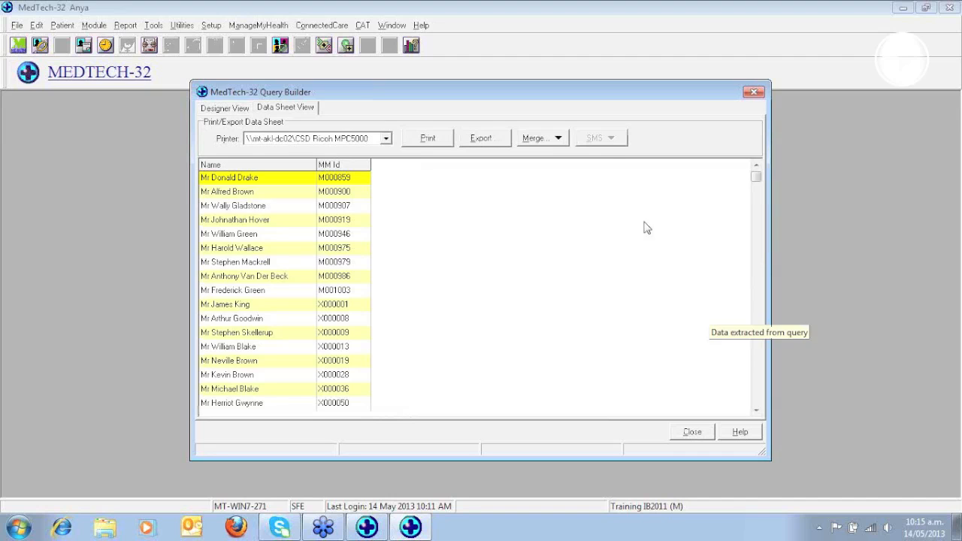
# Merge a 'Remind regarding prostate check' next-visit task to all listed patients, always adding a new task.
pyautogui.click(543, 139)
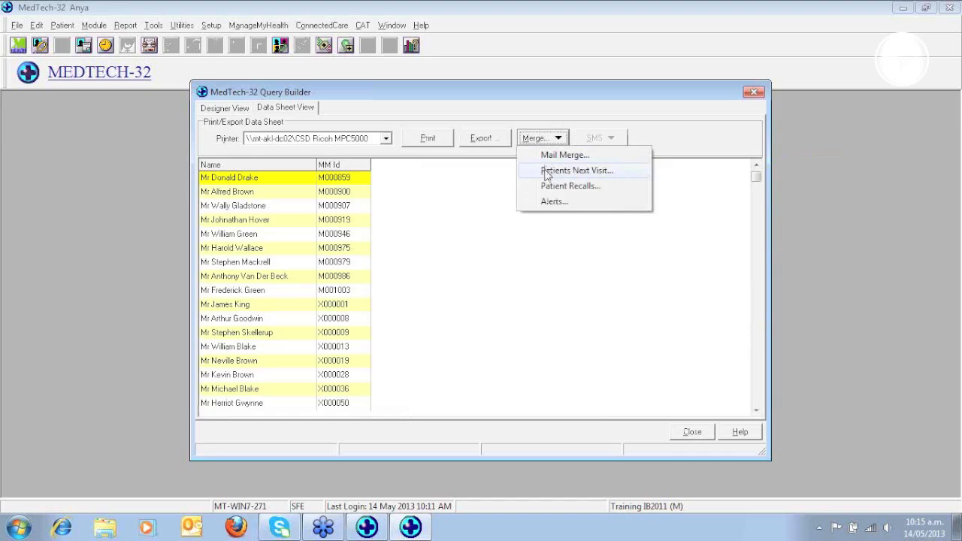
pyautogui.click(547, 171)
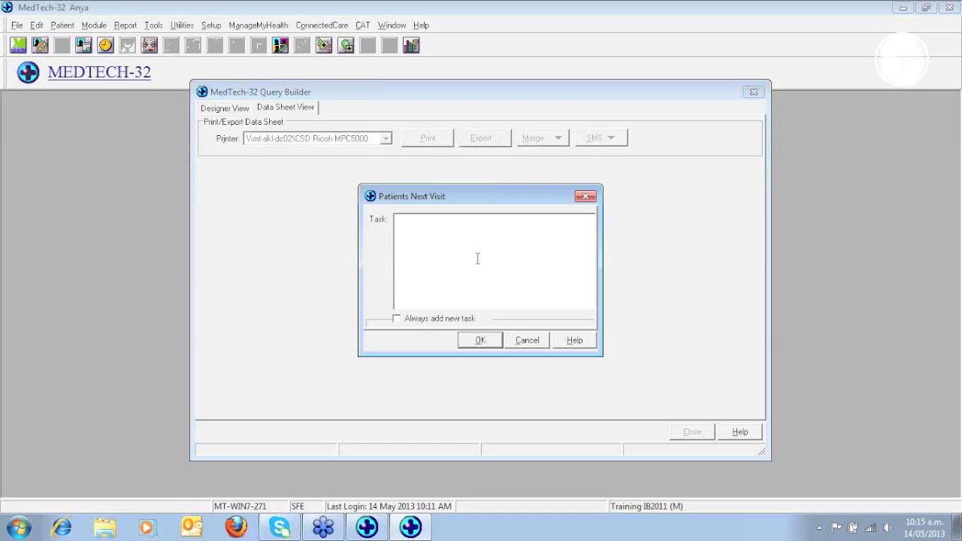
pyautogui.write('Remind regarding prostate check')
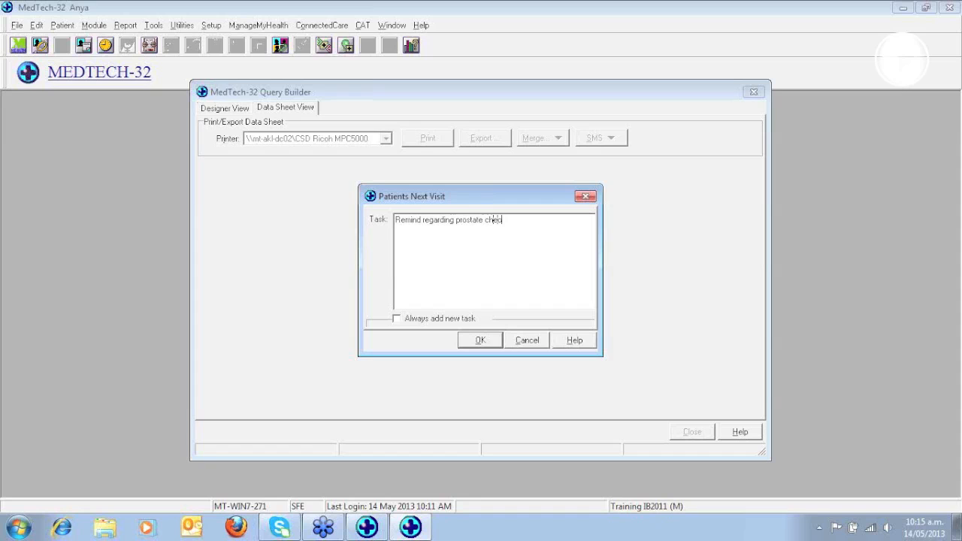
pyautogui.click(397, 320)
pyautogui.click(481, 342)
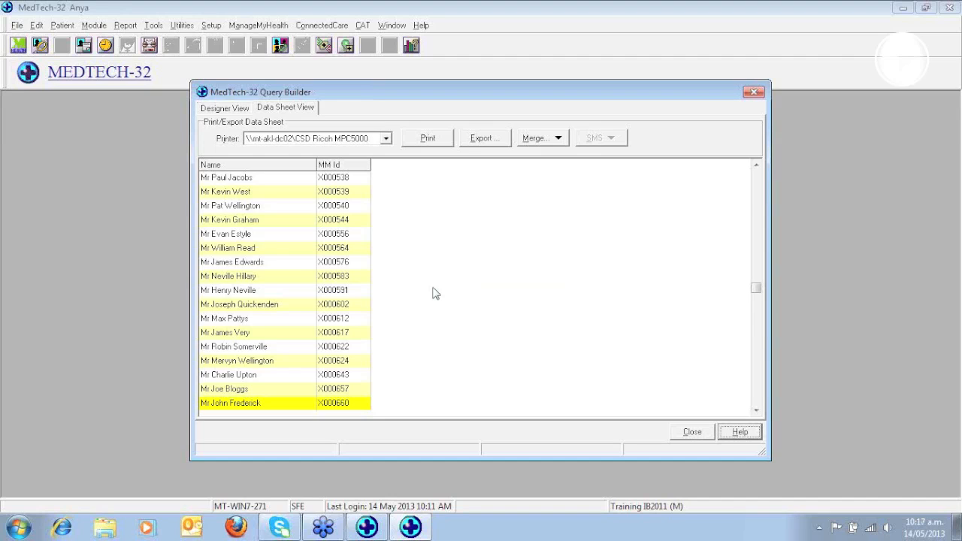
# Search patients by name for one of the listed patients.
pyautogui.click(163, 69)
pyautogui.press('F2')
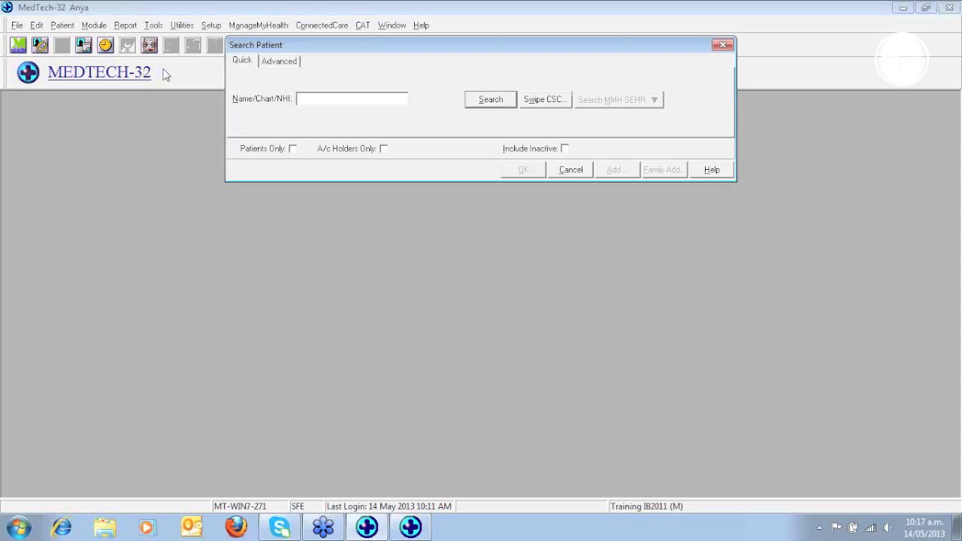
pyautogui.write('FRED')
pyautogui.click(423, 528)
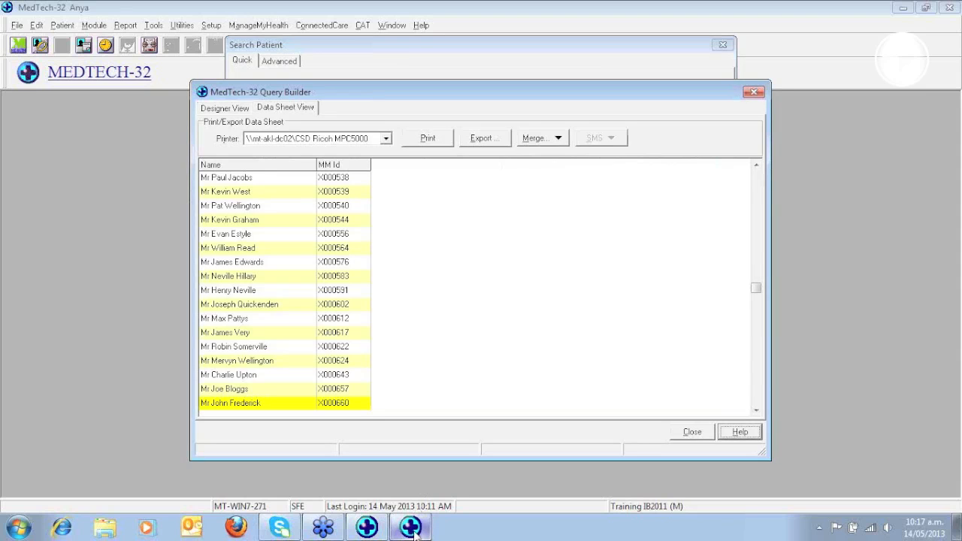
pyautogui.click(367, 528)
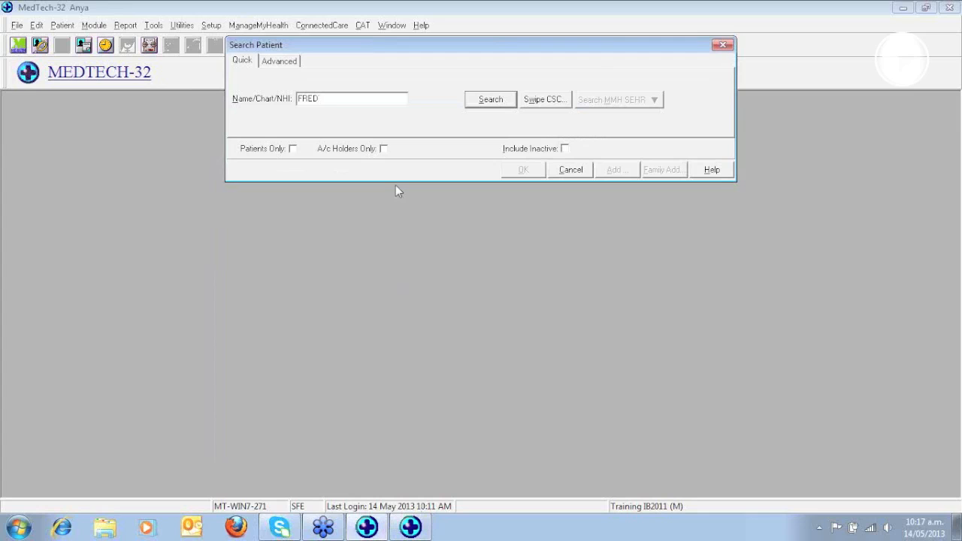
pyautogui.write('JOHN')
pyautogui.press('Return')
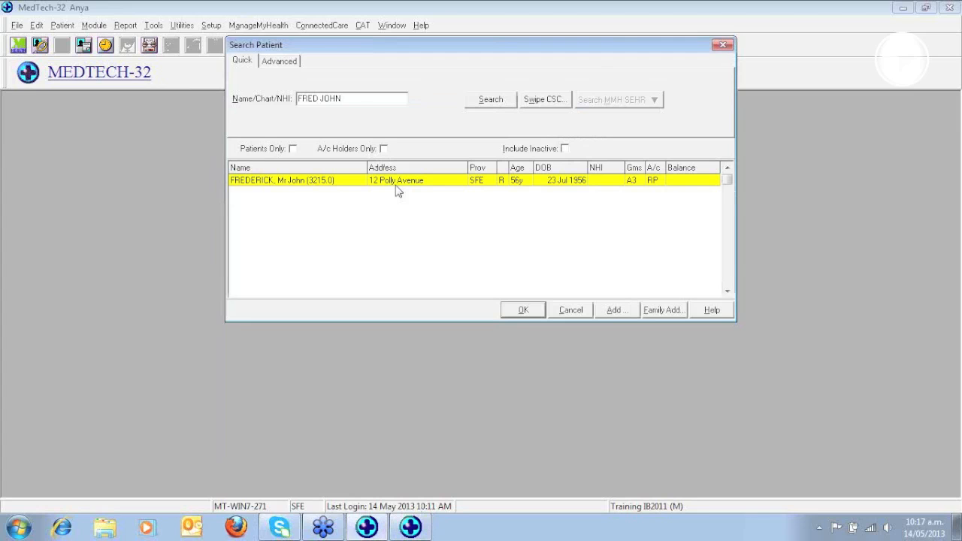
# Open that patient's record, dismiss the alerts and check the prostate-check reminder in their tasks.
pyautogui.click(524, 308)
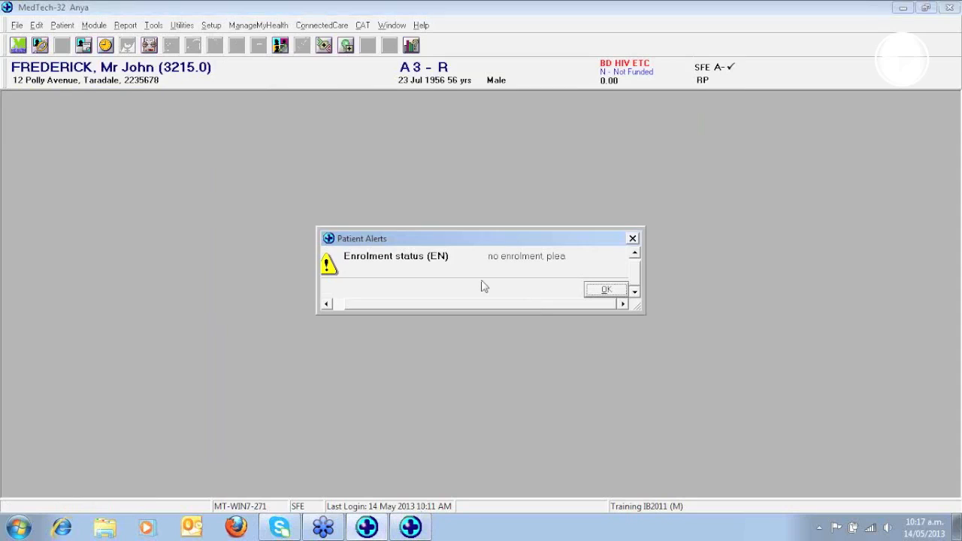
pyautogui.click(621, 294)
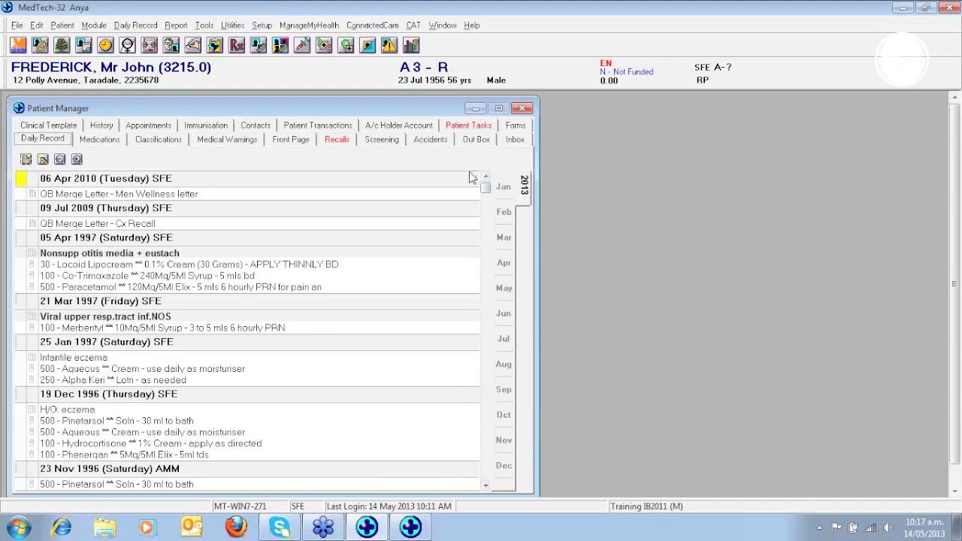
pyautogui.click(467, 126)
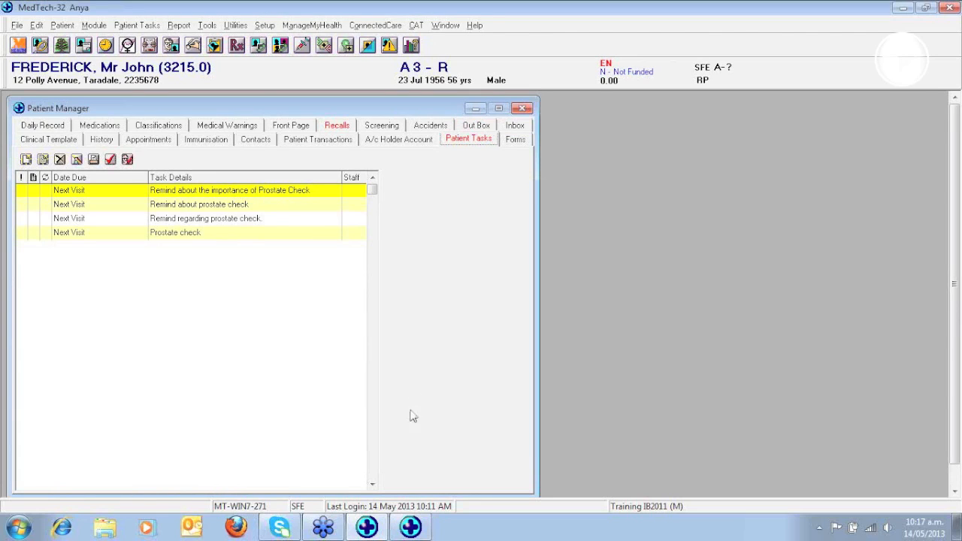
pyautogui.click(523, 108)
# Save the query from Designer View as 'AR Male patients over 50'.
pyautogui.click(411, 527)
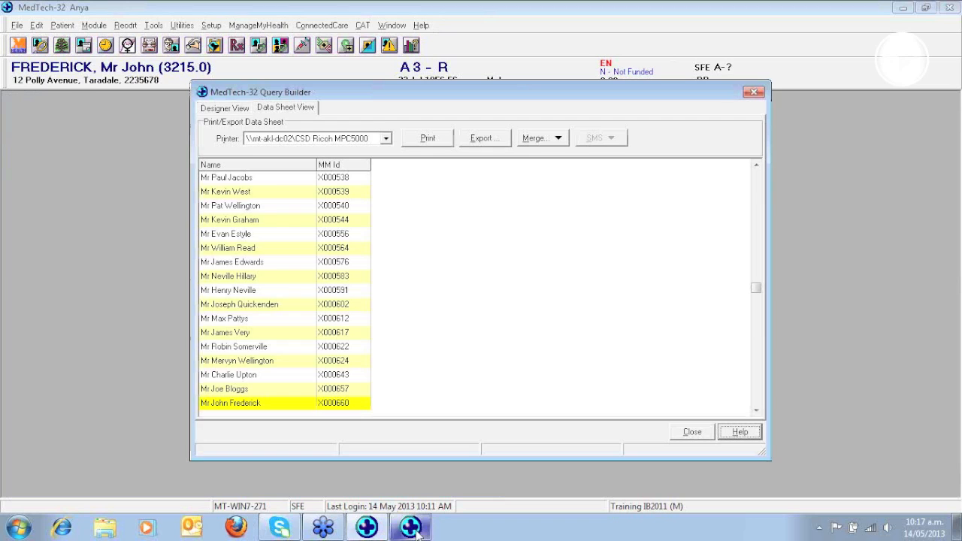
pyautogui.click(225, 109)
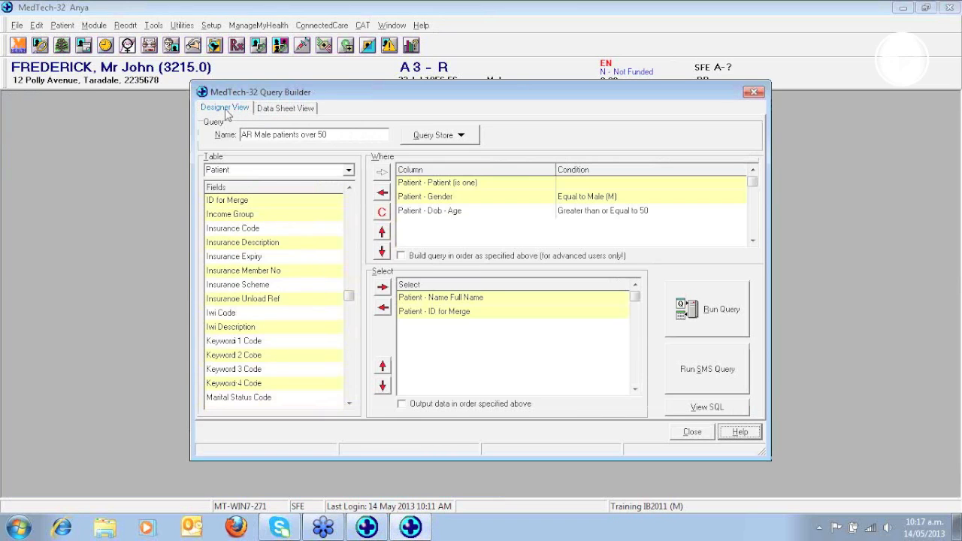
pyautogui.click(458, 141)
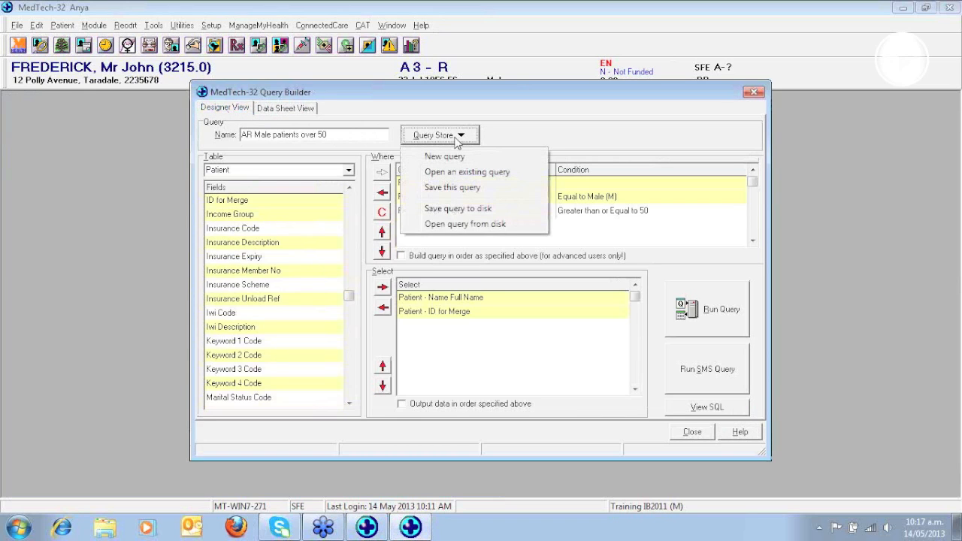
pyautogui.click(456, 189)
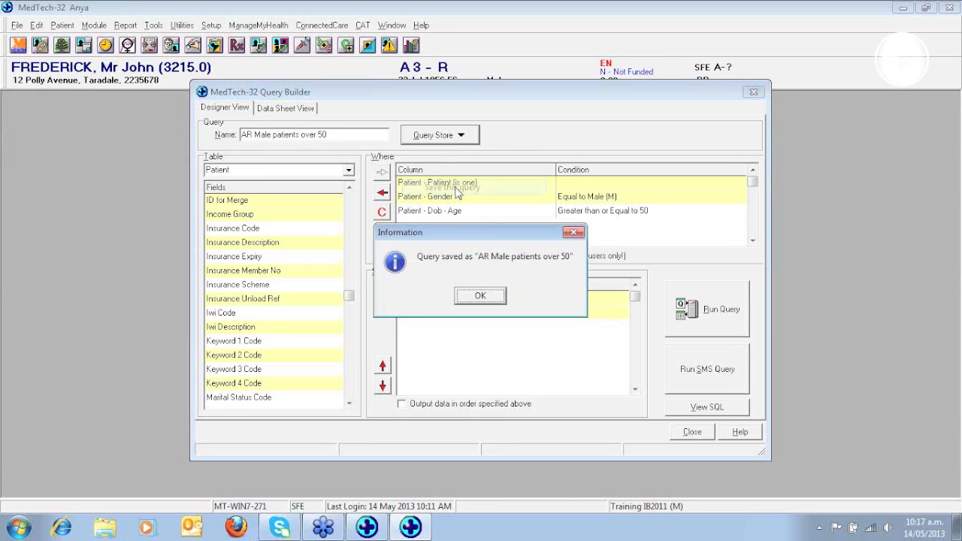
pyautogui.click(484, 295)
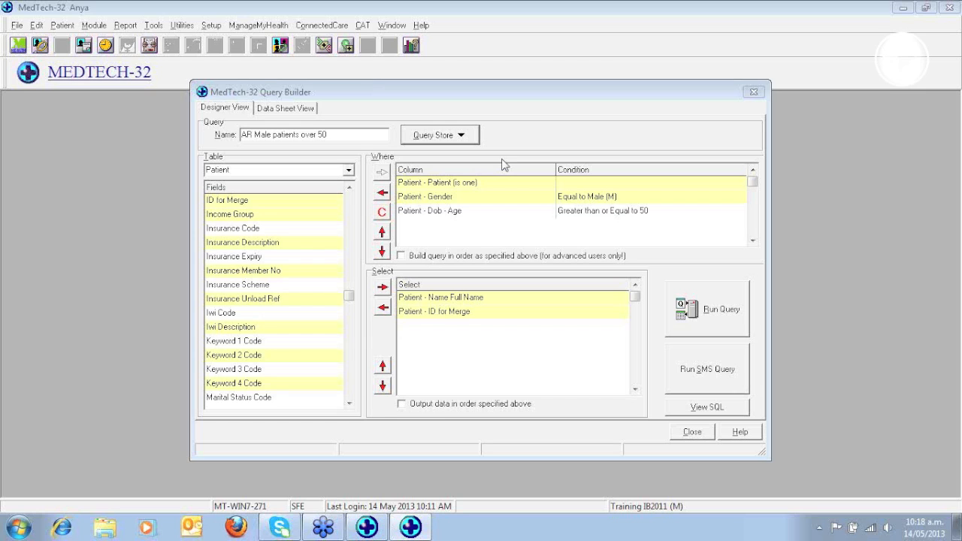
# Start a new blank query named 'AR No Flu 65 this year'.
pyautogui.click(436, 138)
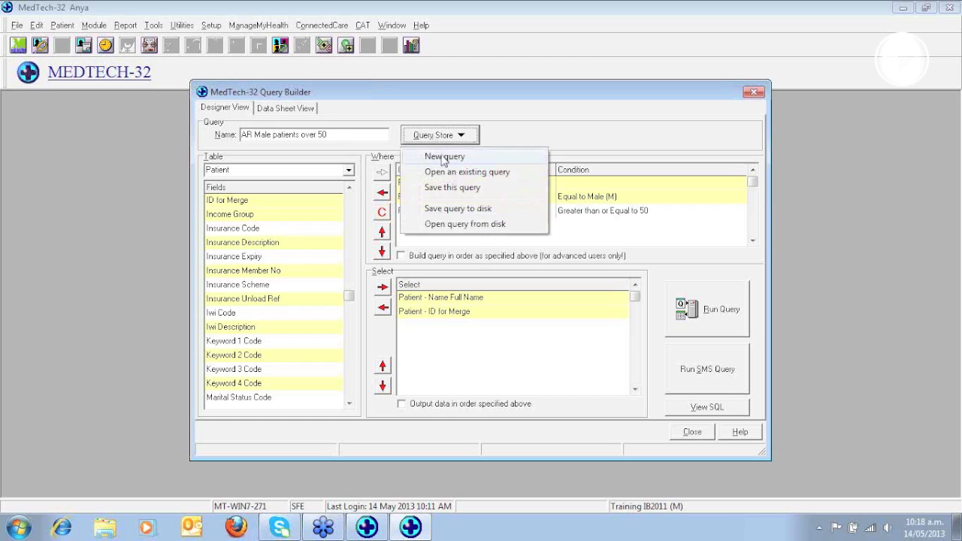
pyautogui.click(444, 158)
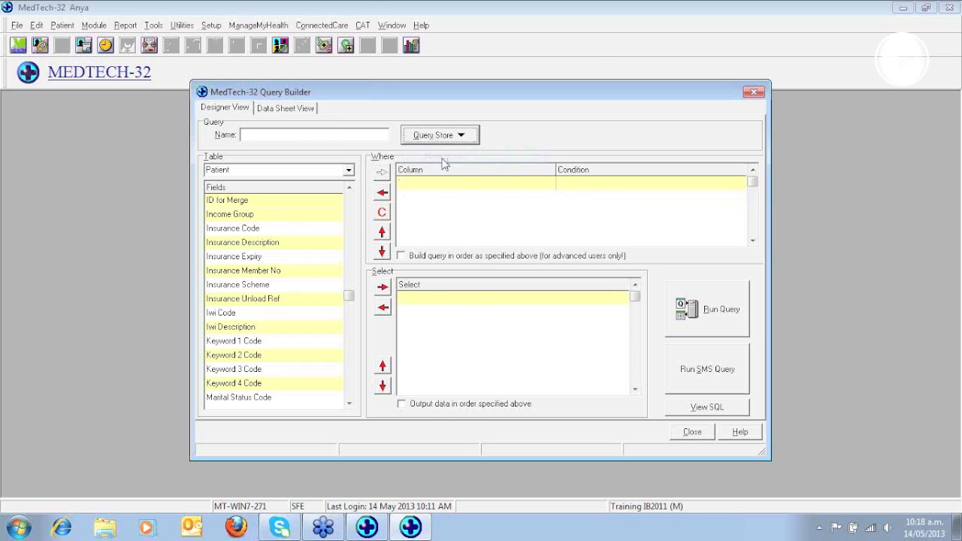
pyautogui.click(331, 135)
pyautogui.write('AR')
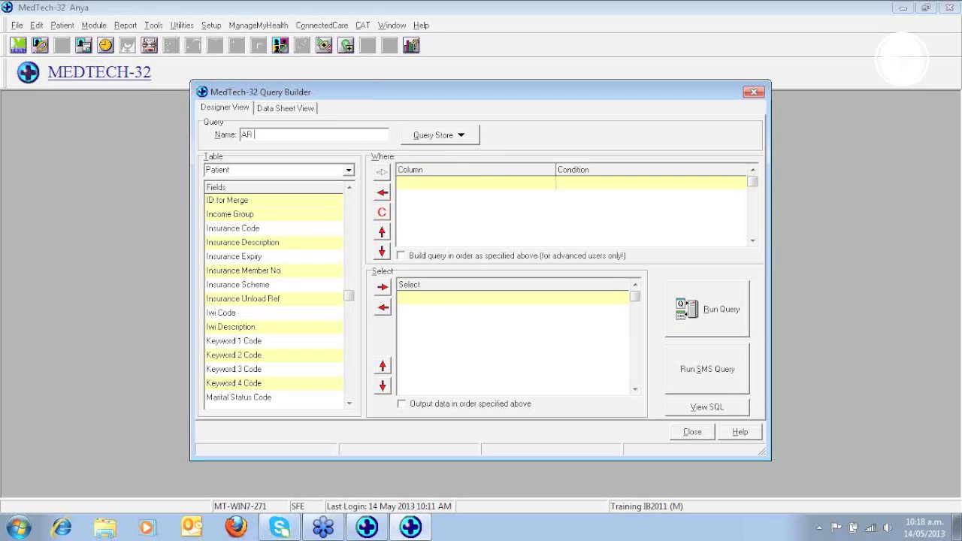
pyautogui.write(' No Flu 65 this year')
# Add Dob - Age as a Where criterion.
pyautogui.click(347, 236)
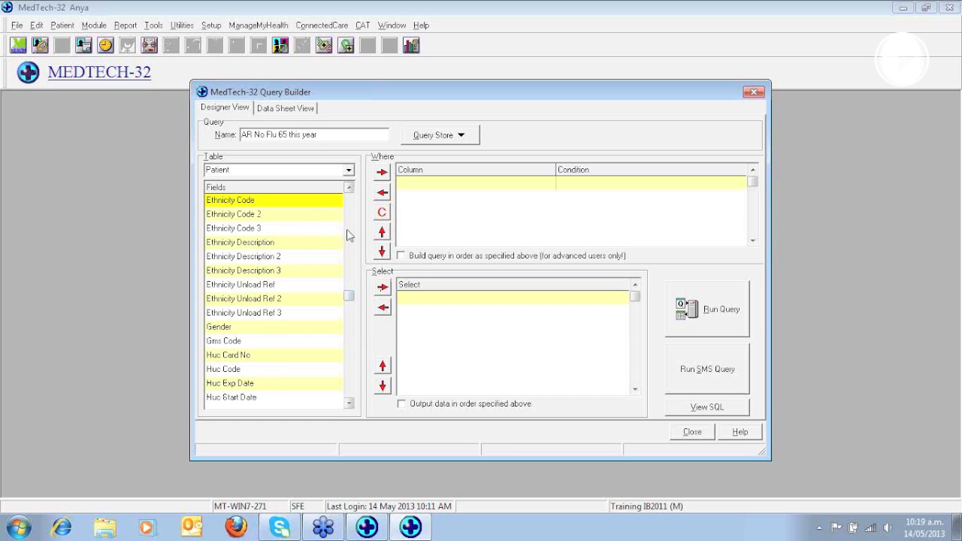
pyautogui.click(348, 235)
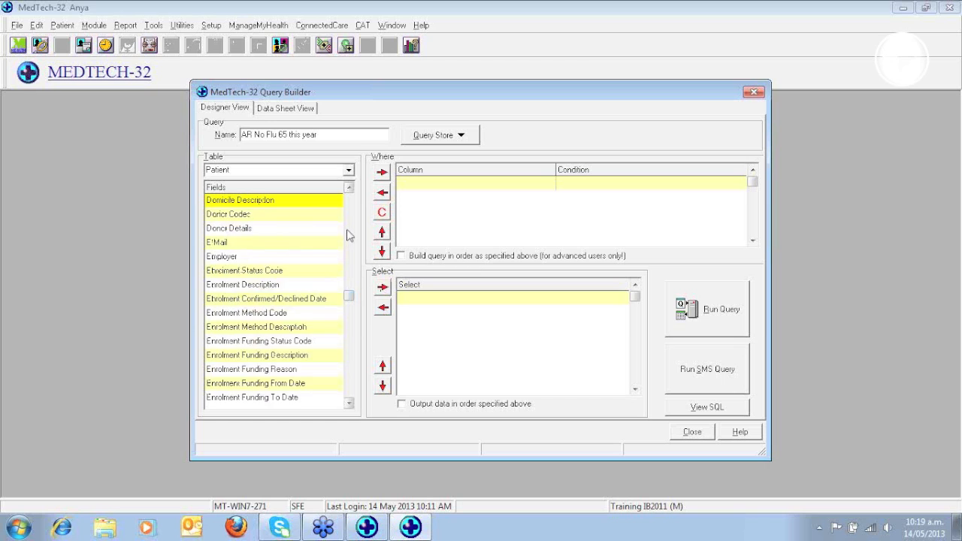
pyautogui.click(348, 235)
pyautogui.click(264, 356)
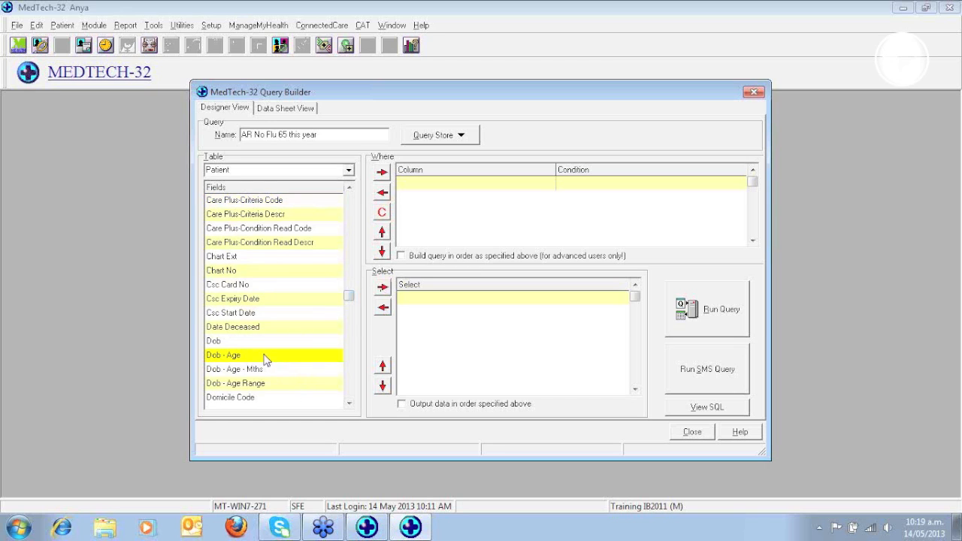
pyautogui.click(382, 172)
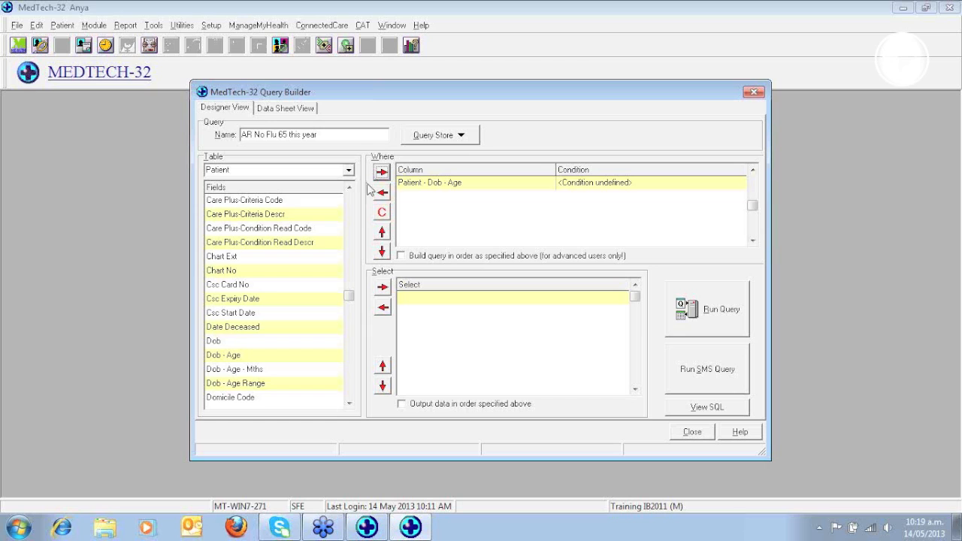
# Add Date of Immunisation and Vaccine Code from No Immunisations as Where criteria.
pyautogui.click(349, 173)
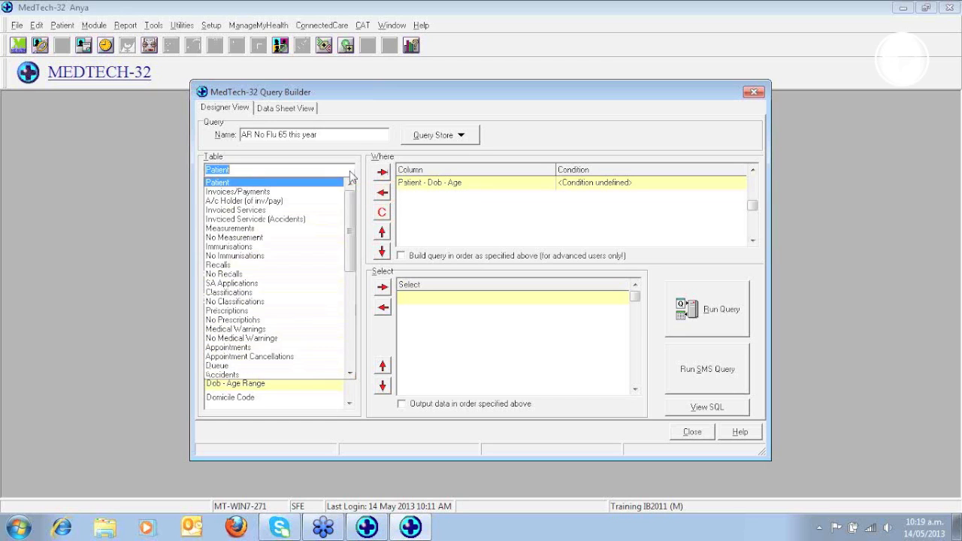
pyautogui.click(265, 256)
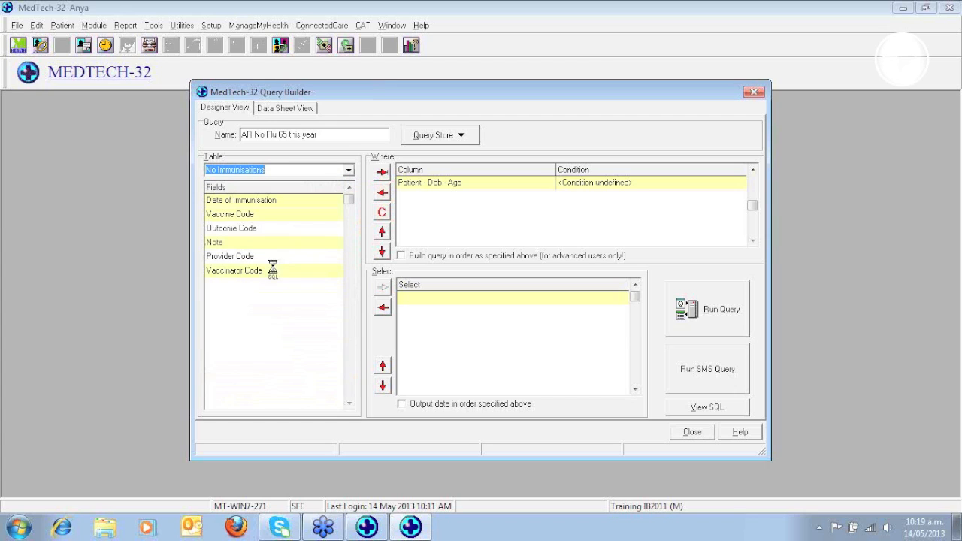
pyautogui.click(242, 205)
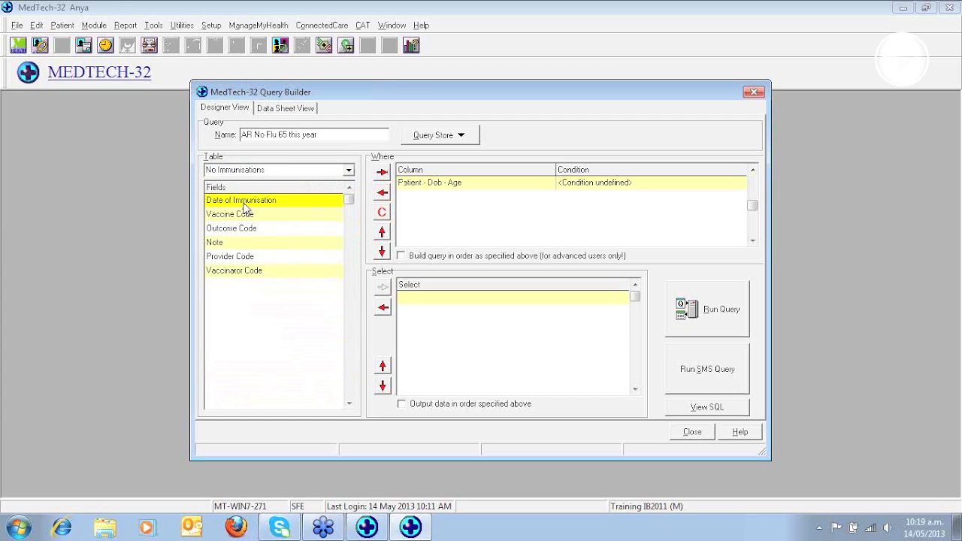
pyautogui.click(383, 173)
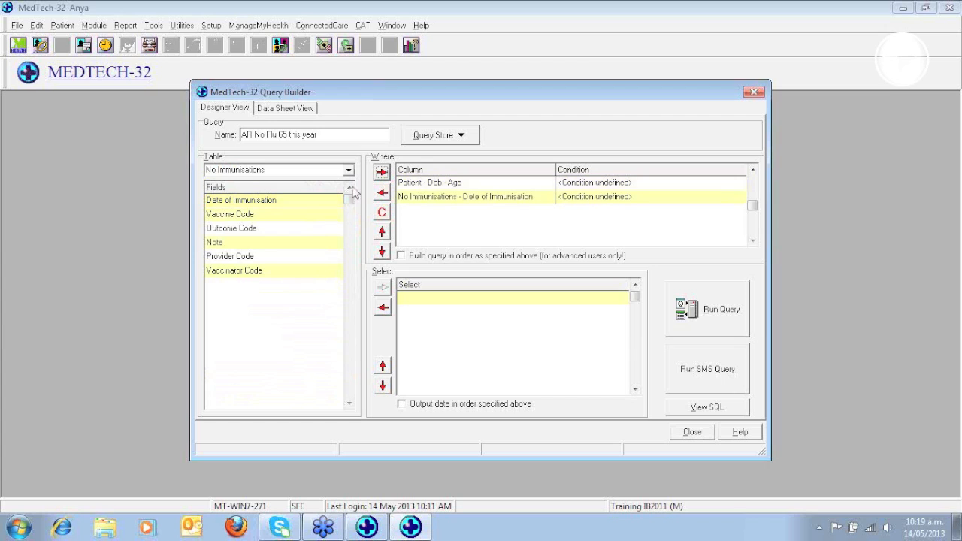
pyautogui.click(227, 216)
pyautogui.click(383, 173)
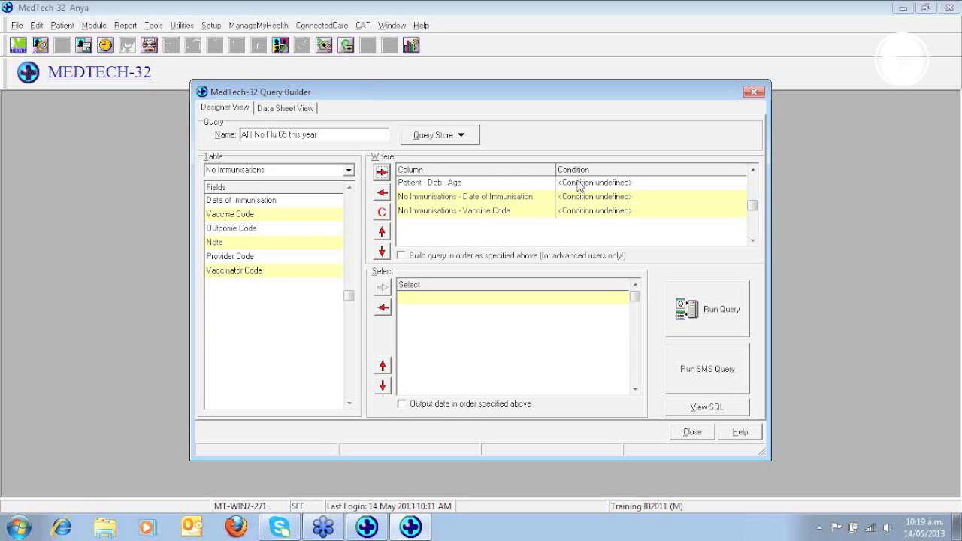
# Set the Dob - Age condition to Greater than or Equal to 65.
pyautogui.doubleClick(583, 184)
pyautogui.click(550, 271)
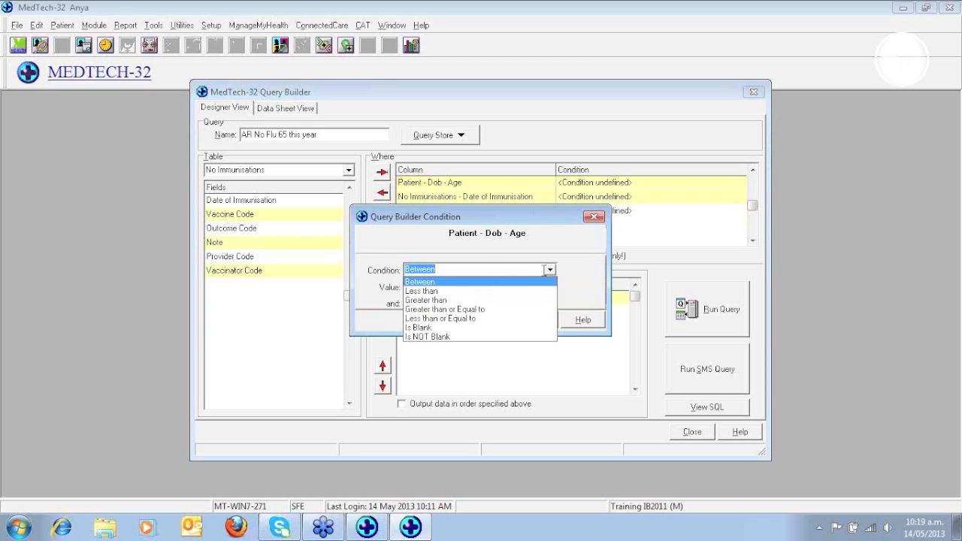
pyautogui.click(423, 309)
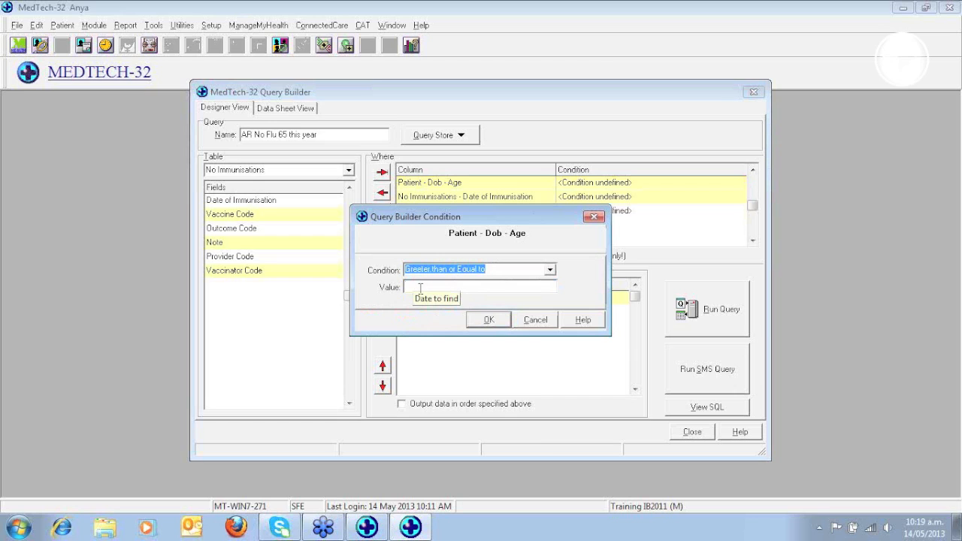
pyautogui.click(420, 288)
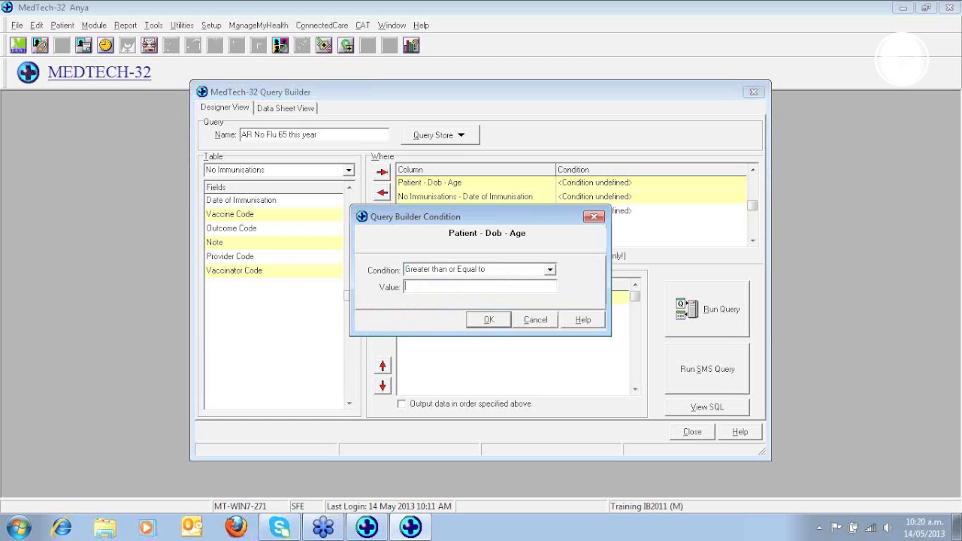
pyautogui.write('65')
pyautogui.click(488, 319)
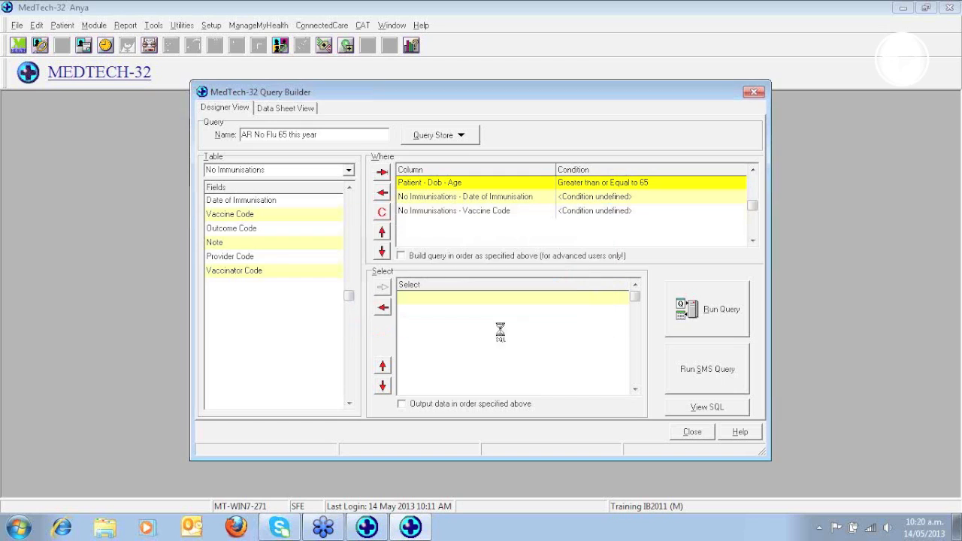
pyautogui.doubleClick(607, 197)
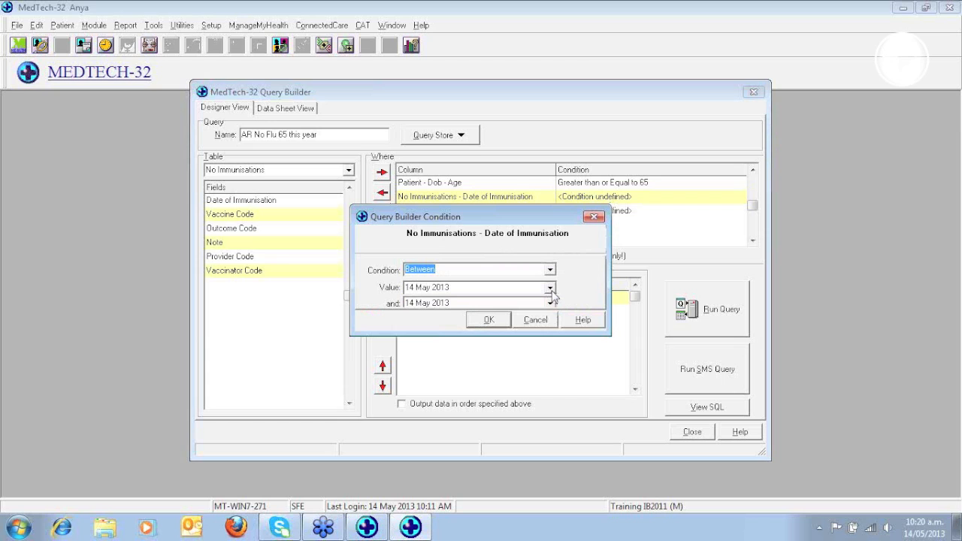
# Set Date of Immunisation between 14 May 2012 and 14 May 2013.
pyautogui.click(550, 288)
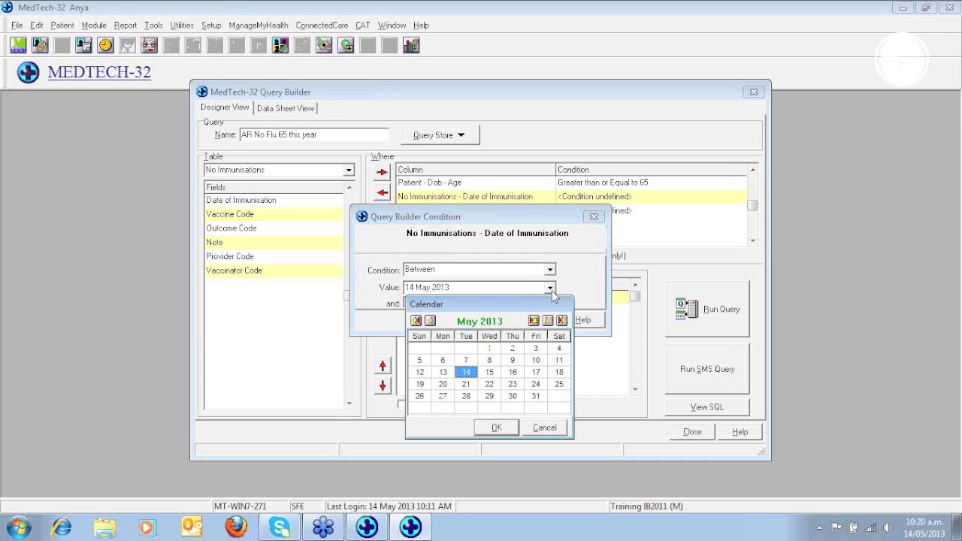
pyautogui.click(416, 321)
pyautogui.click(496, 427)
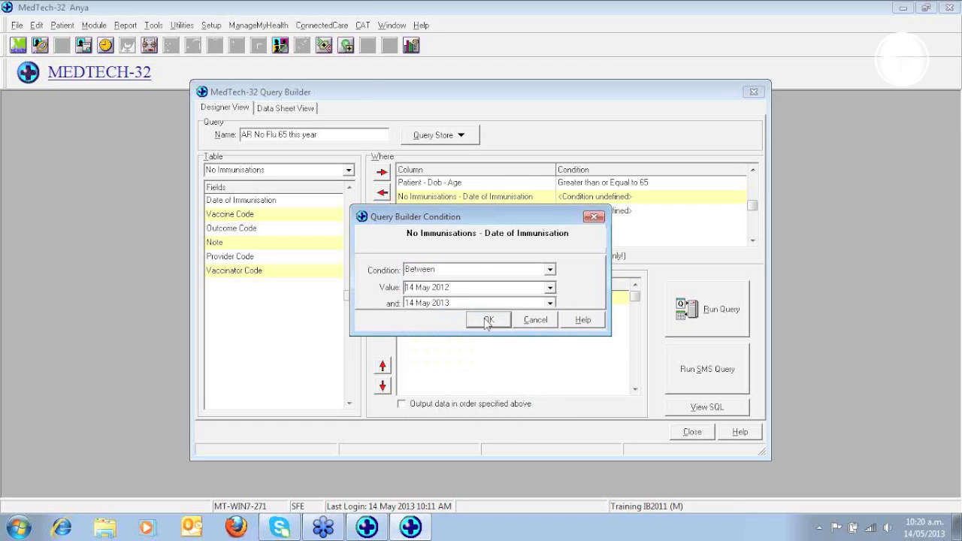
pyautogui.click(487, 320)
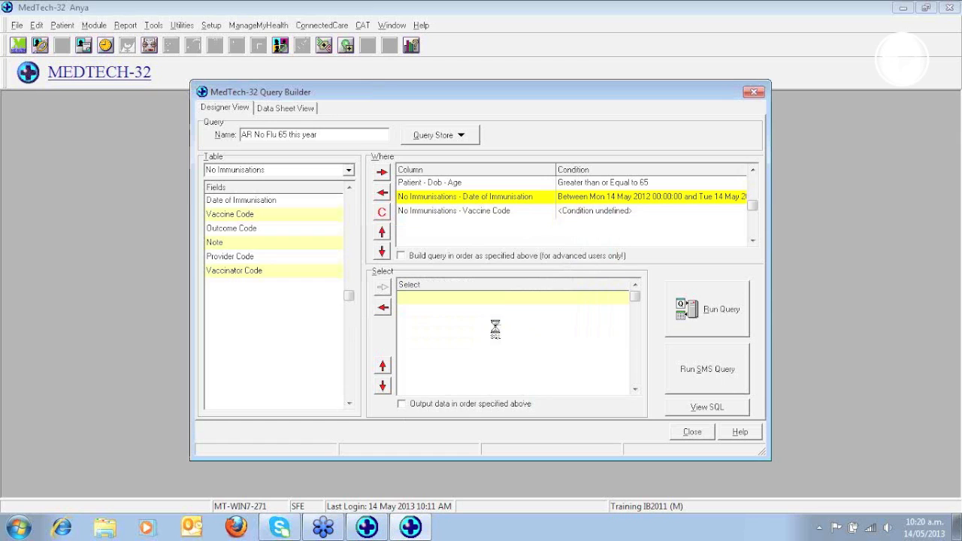
# Set the Vaccine Code condition to equal Flu 65+ (FLU).
pyautogui.doubleClick(607, 218)
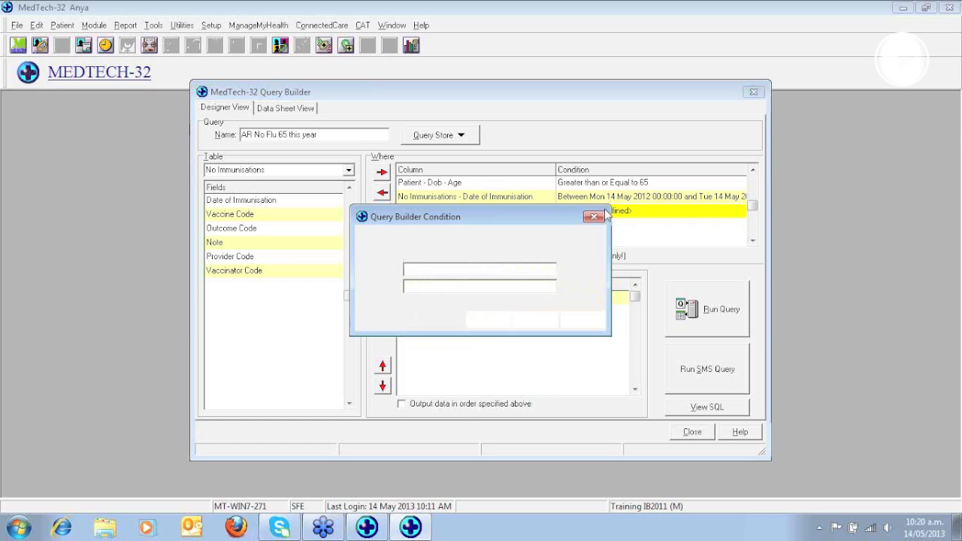
pyautogui.click(431, 288)
pyautogui.press('f')
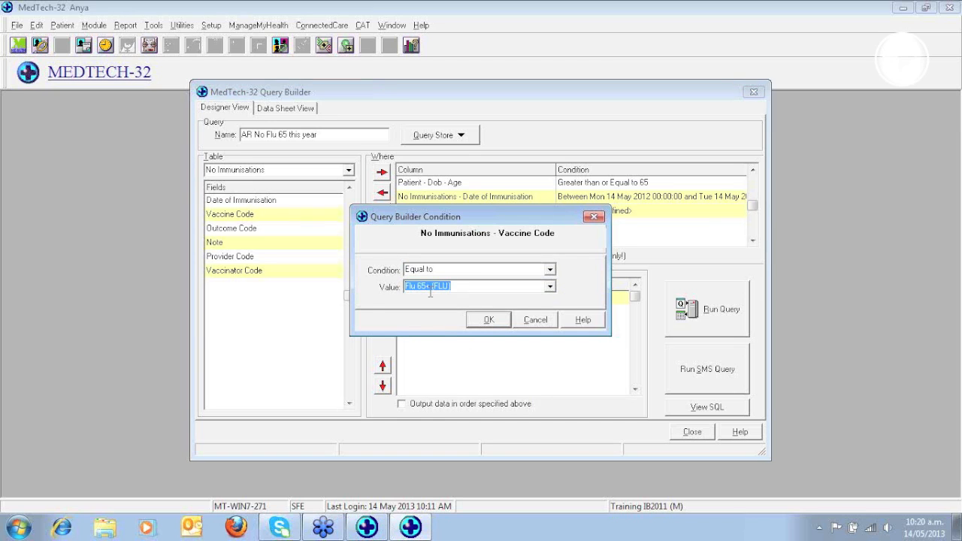
pyautogui.click(485, 323)
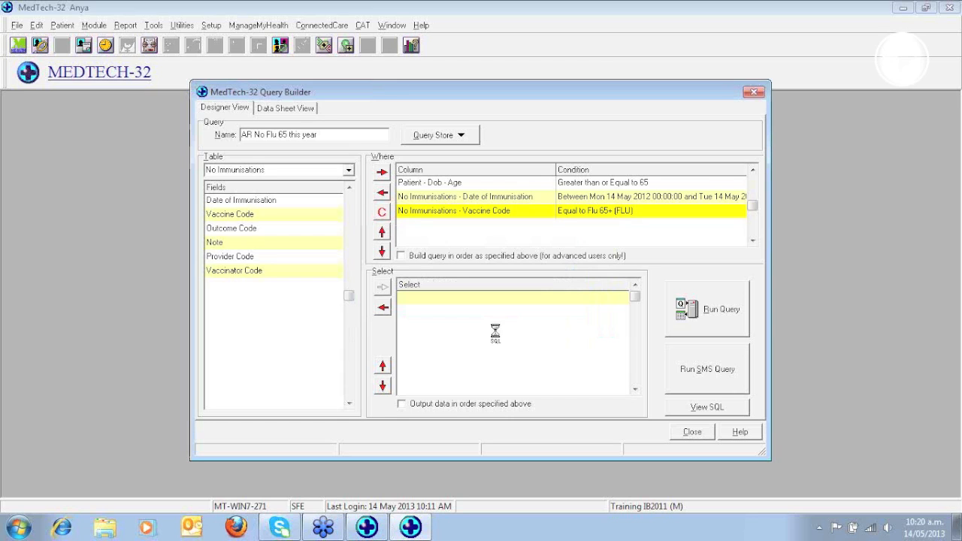
pyautogui.click(349, 171)
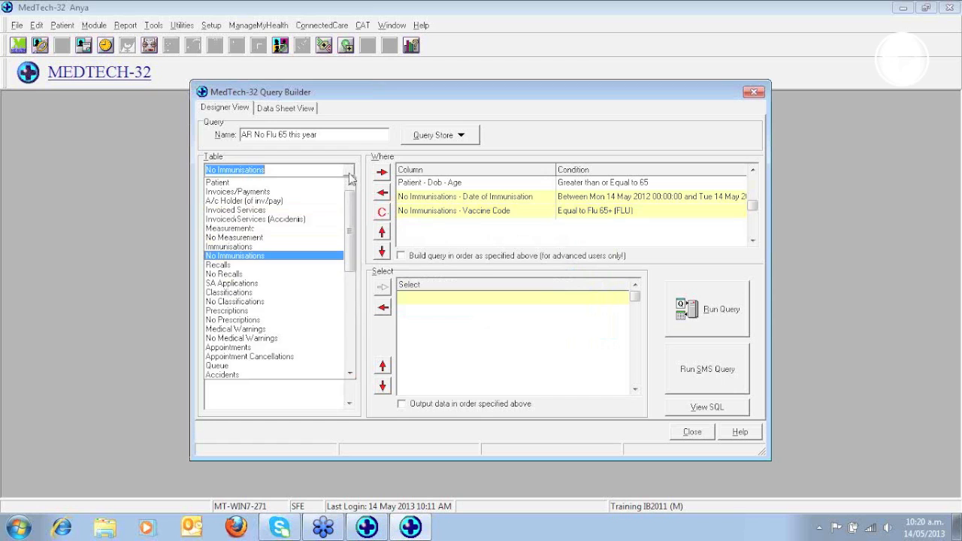
# Output the Patient table's Name Surname and Name First Name fields.
pyautogui.click(242, 182)
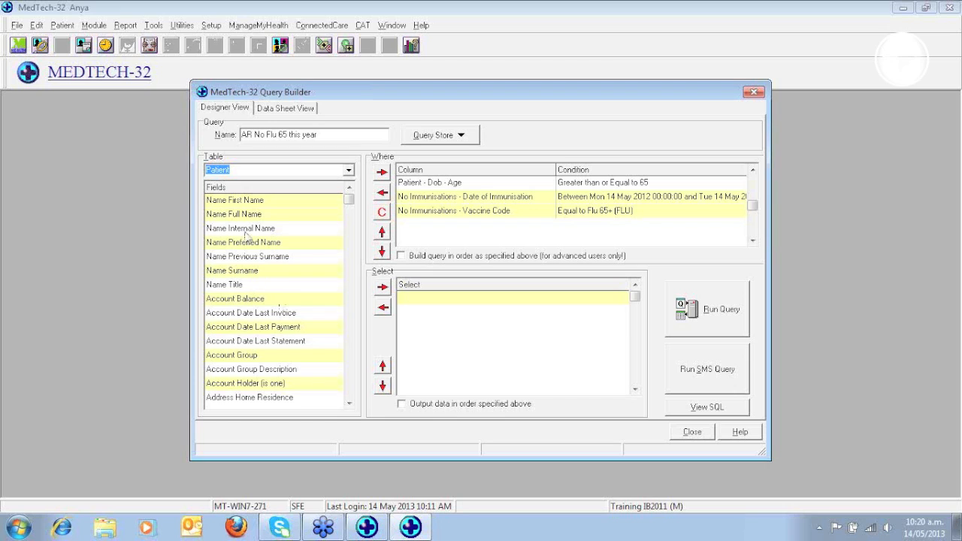
pyautogui.click(247, 273)
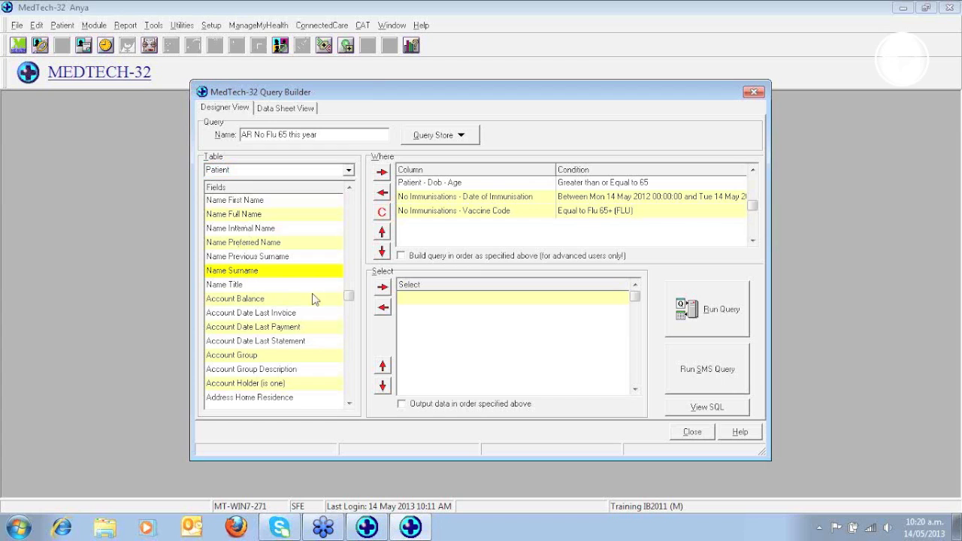
pyautogui.click(383, 286)
pyautogui.click(249, 202)
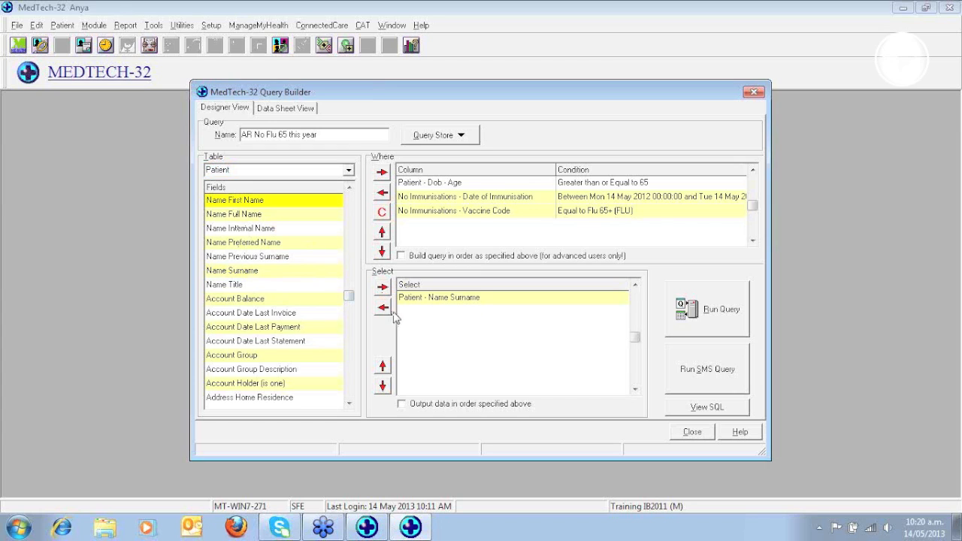
pyautogui.click(382, 287)
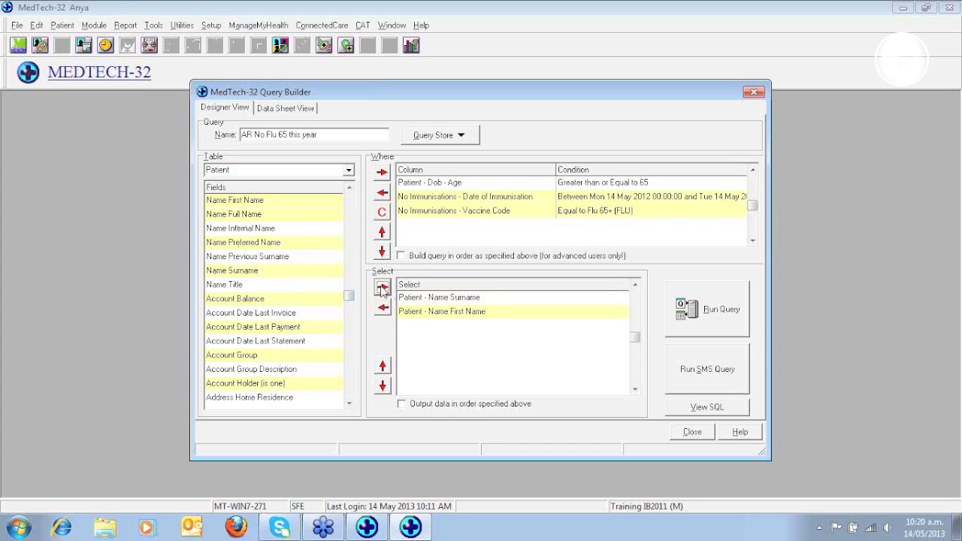
# Add ID for Merge to the query's output columns.
pyautogui.click(347, 376)
pyautogui.click(348, 381)
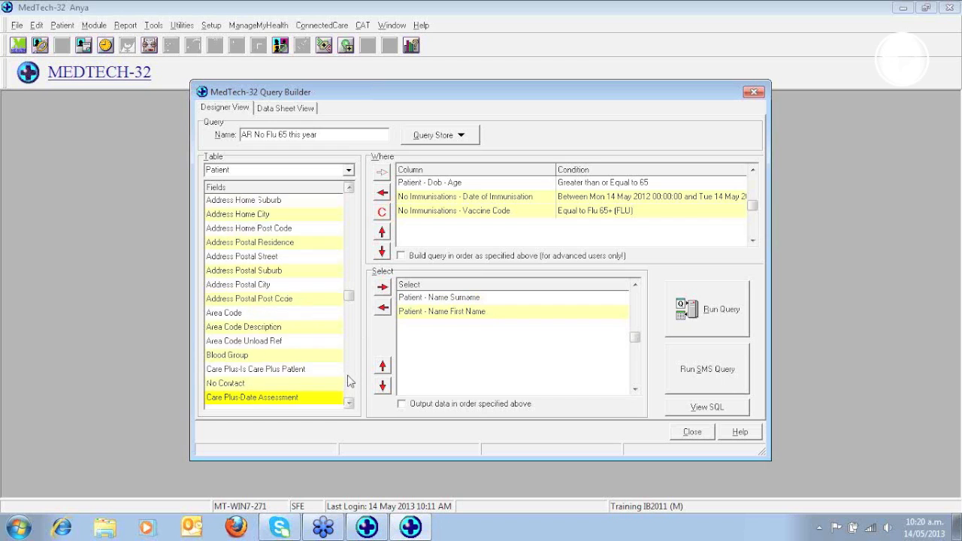
pyautogui.click(349, 381)
pyautogui.click(349, 382)
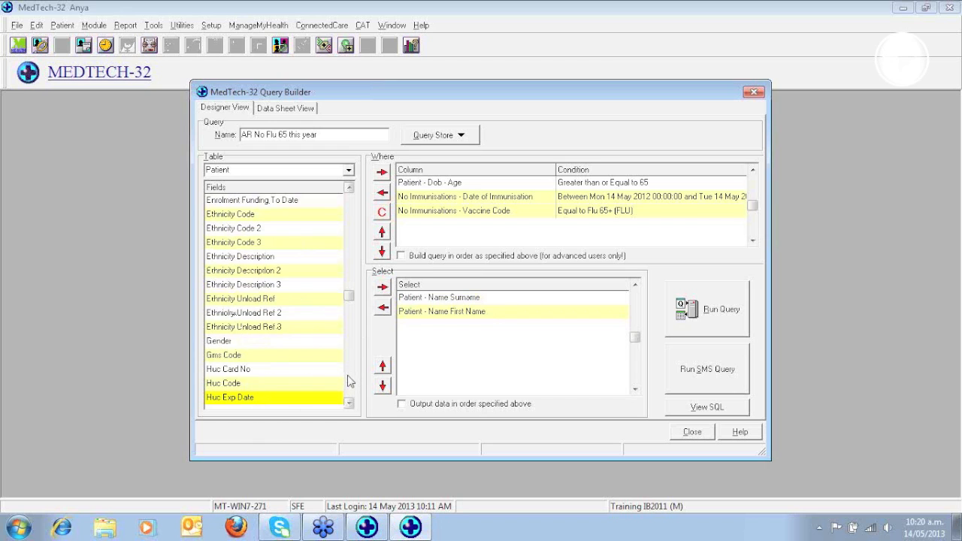
pyautogui.click(349, 381)
pyautogui.click(349, 381)
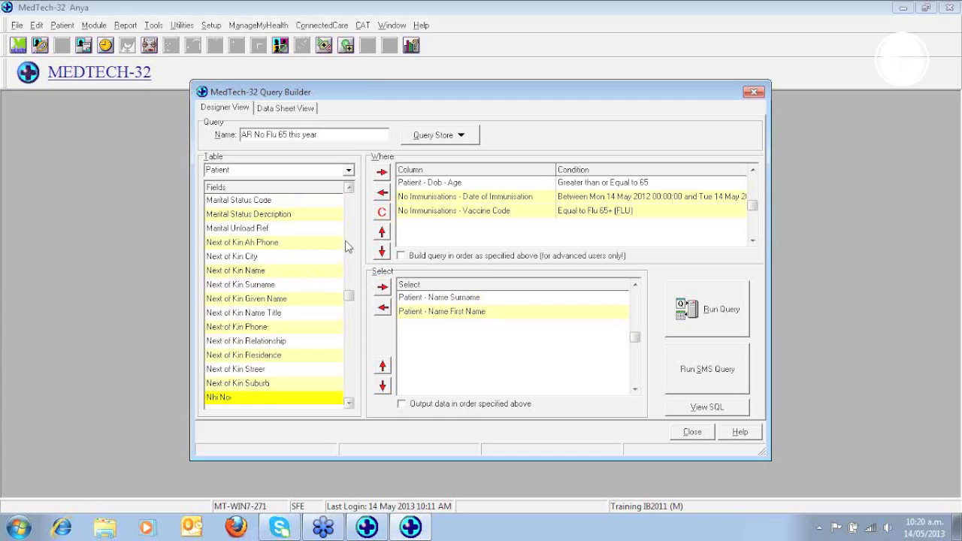
pyautogui.scroll(1, 349, 243)
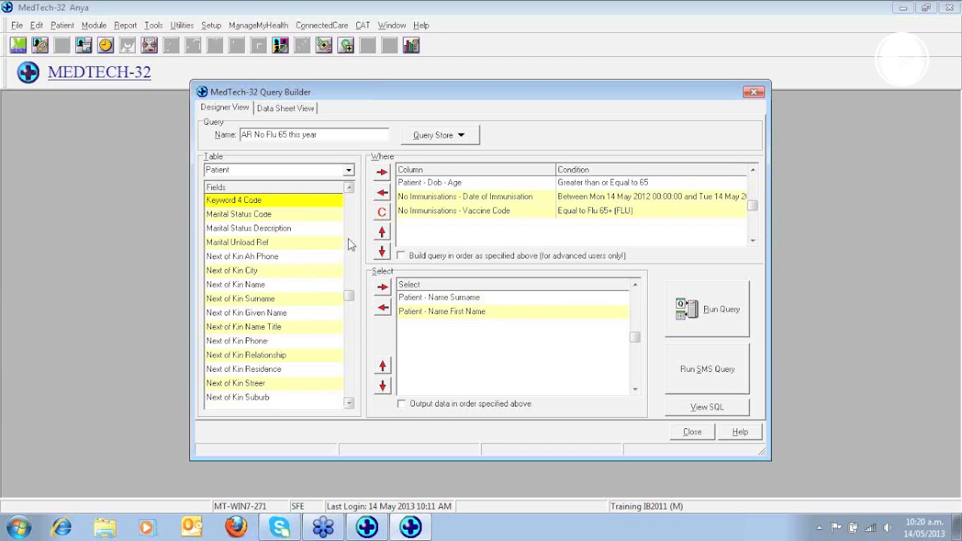
pyautogui.click(349, 242)
pyautogui.click(282, 227)
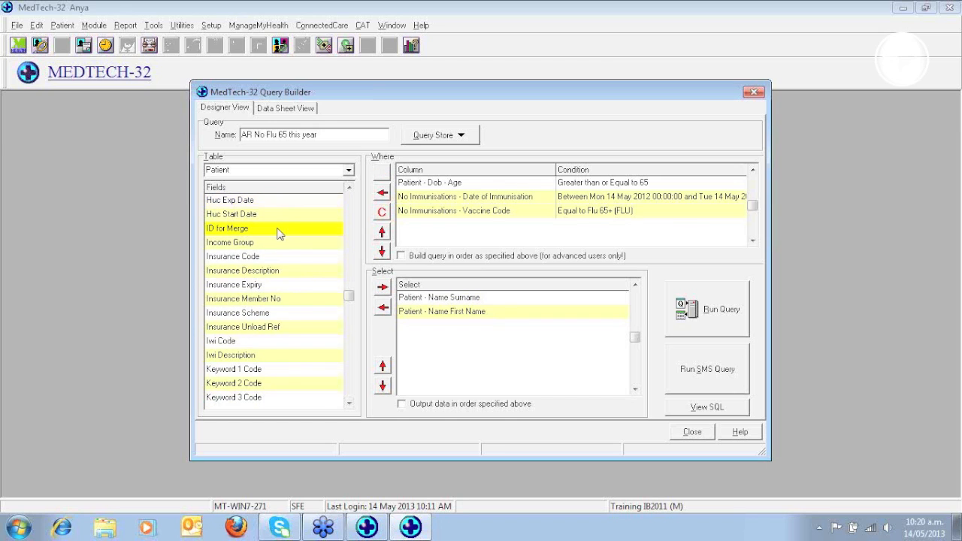
pyautogui.click(382, 286)
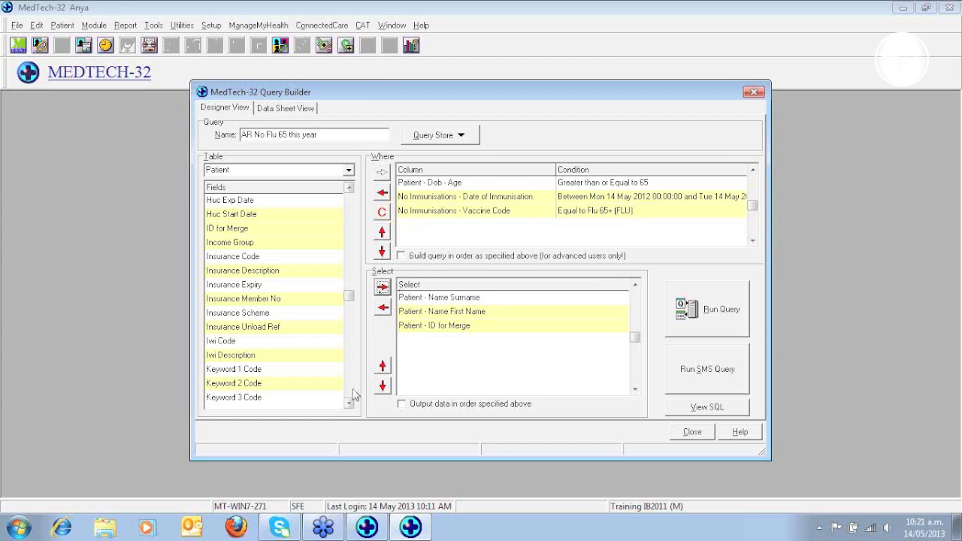
# Add Patient - Provider as a Where criterion.
pyautogui.scroll(-1, 349, 392)
pyautogui.scroll(-5, 350, 393)
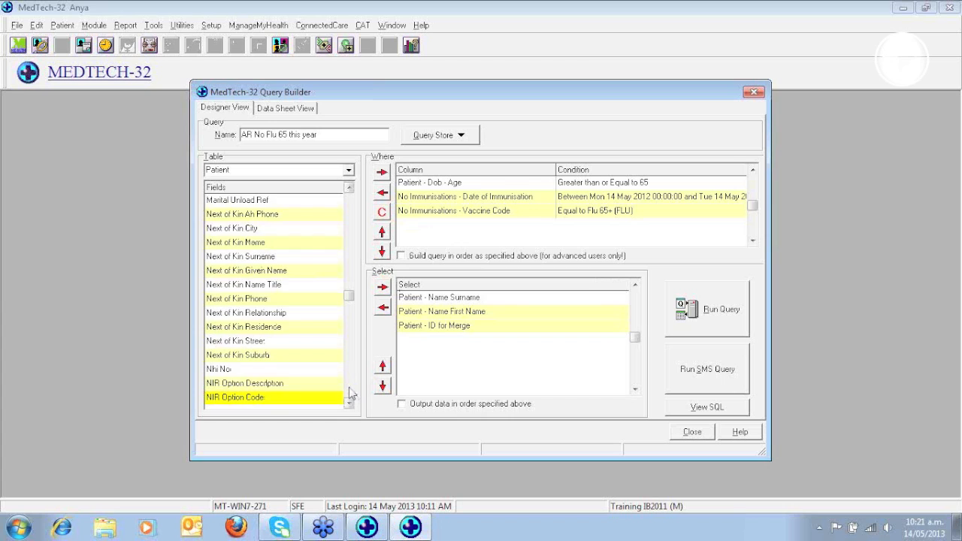
pyautogui.click(260, 327)
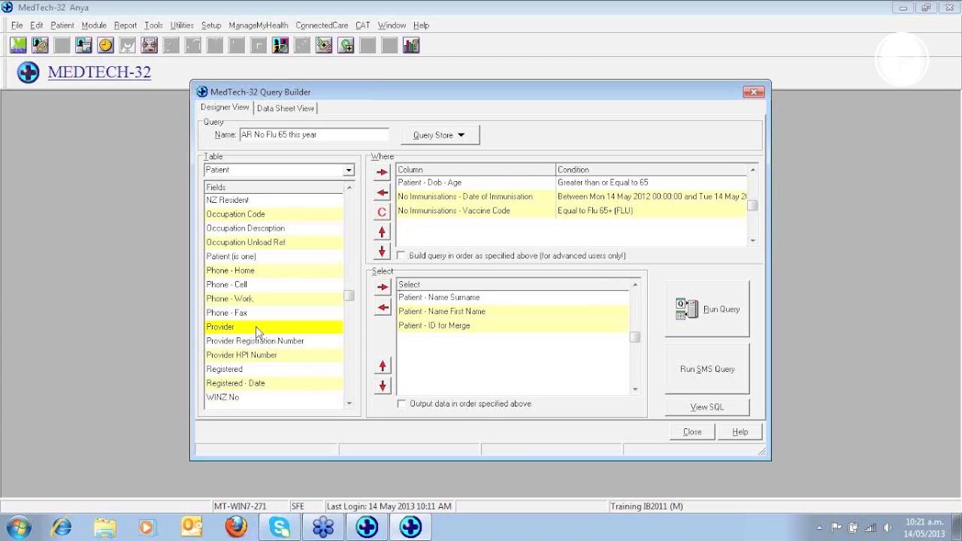
pyautogui.click(382, 172)
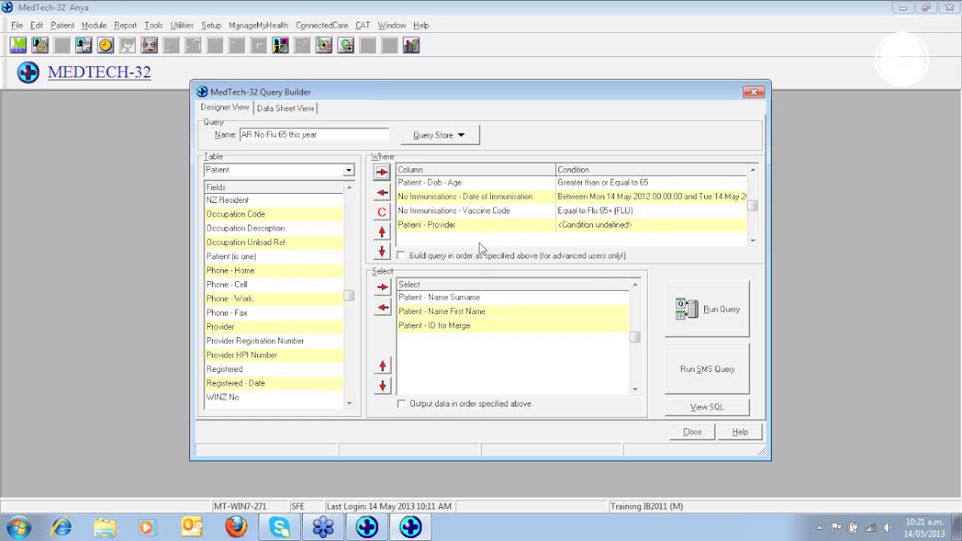
# Set the Provider condition to Equal to the practice provider.
pyautogui.doubleClick(579, 226)
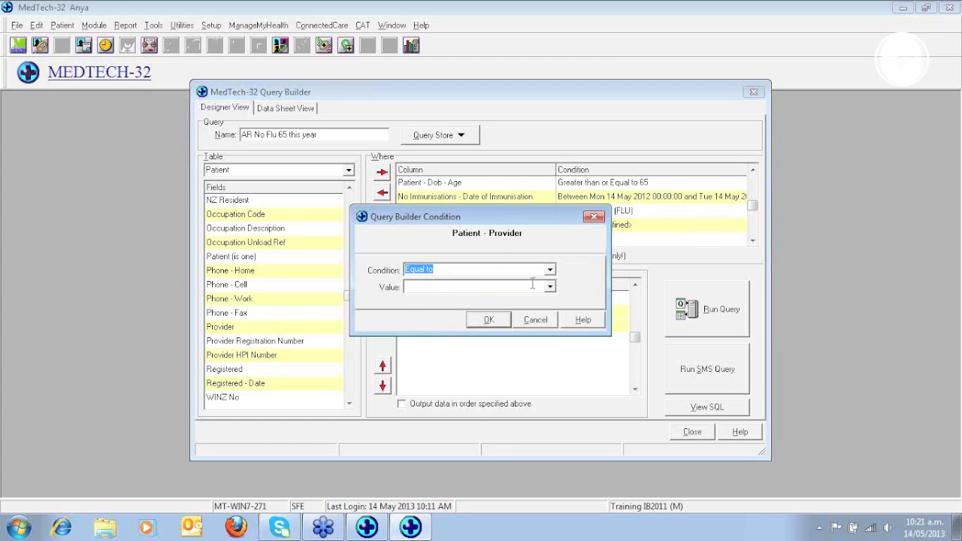
pyautogui.click(551, 289)
pyautogui.click(432, 308)
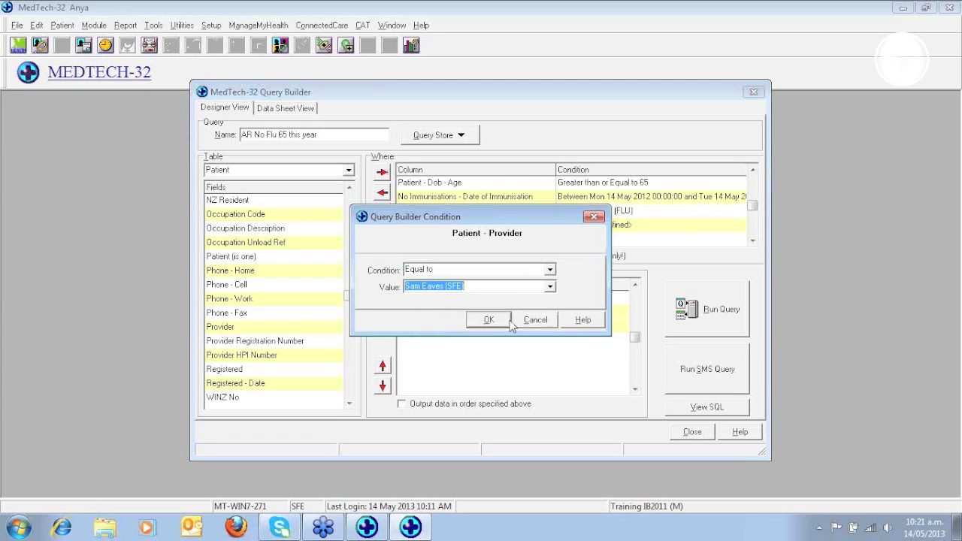
pyautogui.click(502, 322)
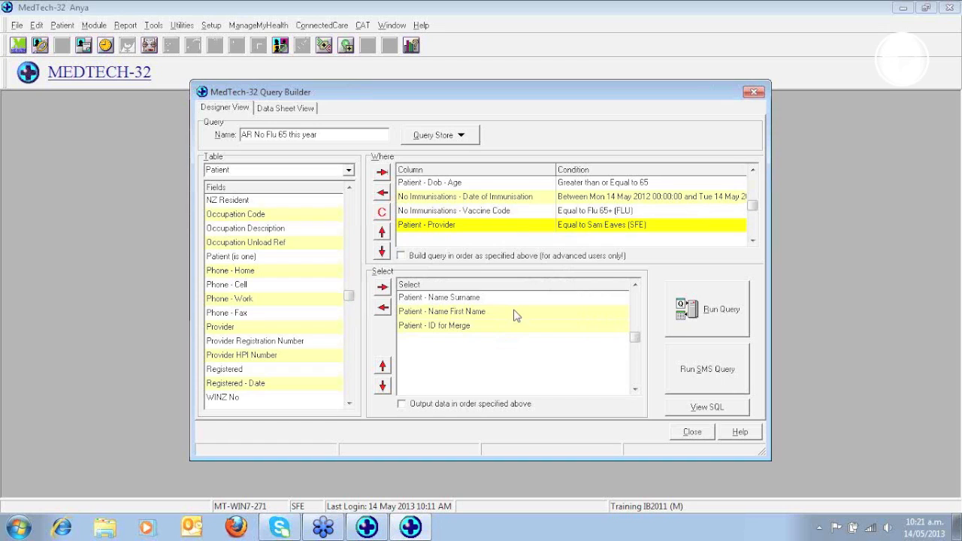
# Run the flu query and open Patient Recalls from the Merge menu for the listed patients.
pyautogui.click(722, 316)
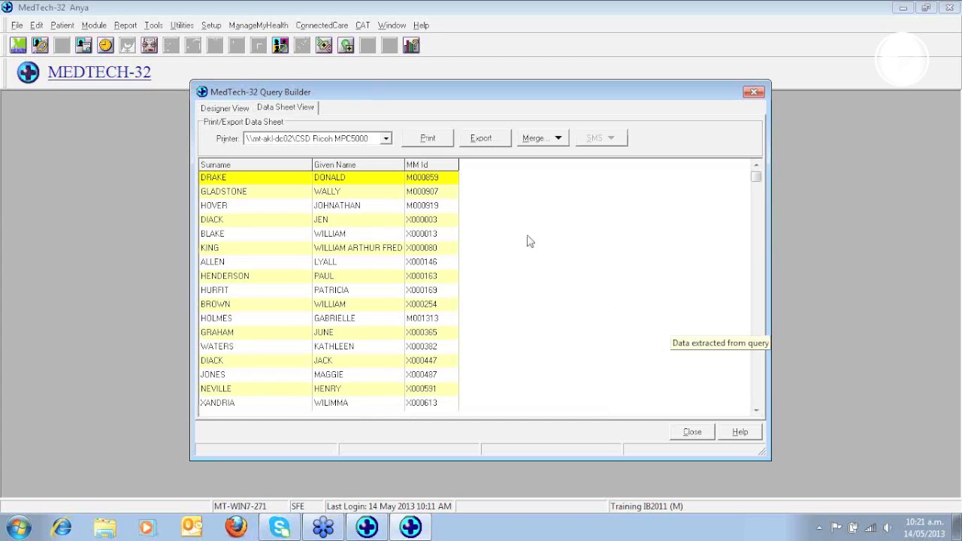
pyautogui.click(538, 141)
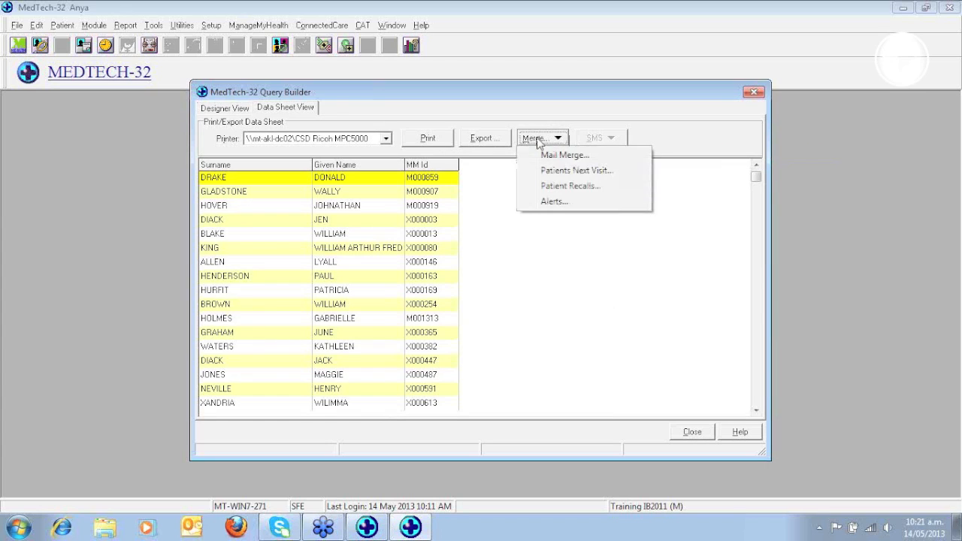
pyautogui.click(571, 186)
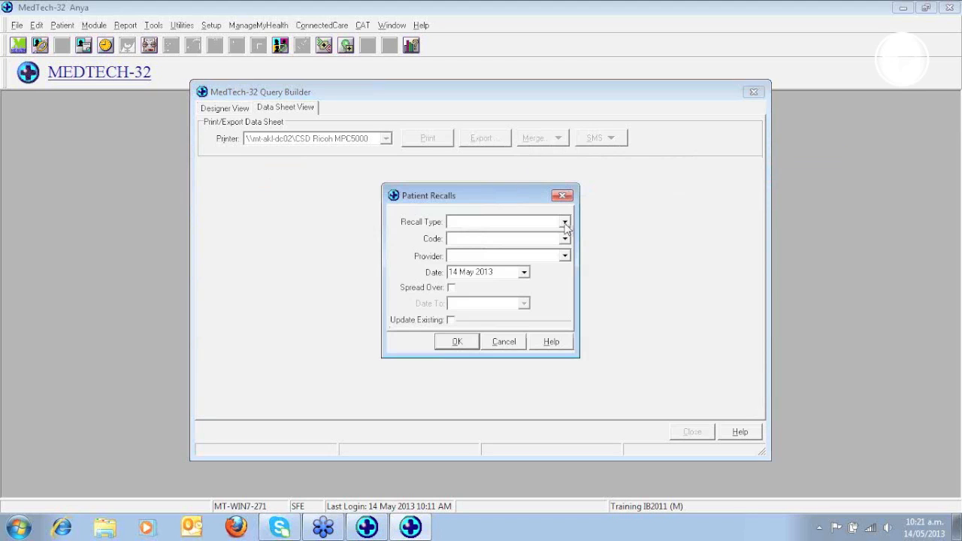
# Set Recall Type to Vaccine and Code to Flu 65+ (FLU), and assign the query's provider.
pyautogui.click(565, 222)
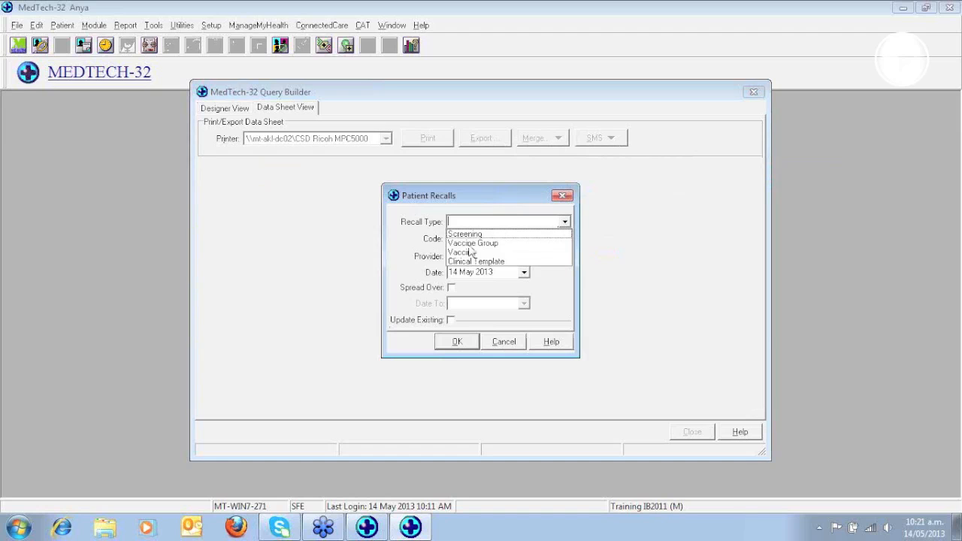
pyautogui.click(472, 250)
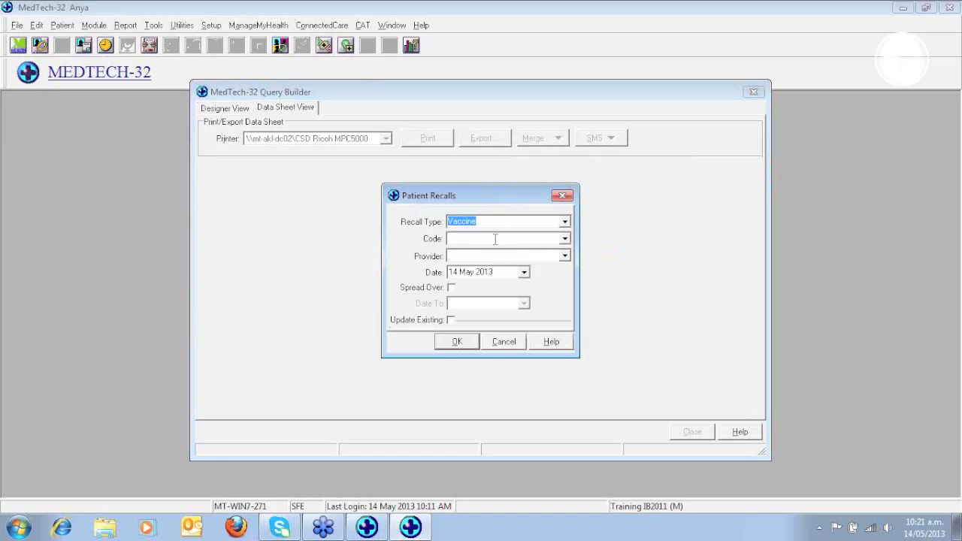
pyautogui.click(499, 225)
pyautogui.press('f')
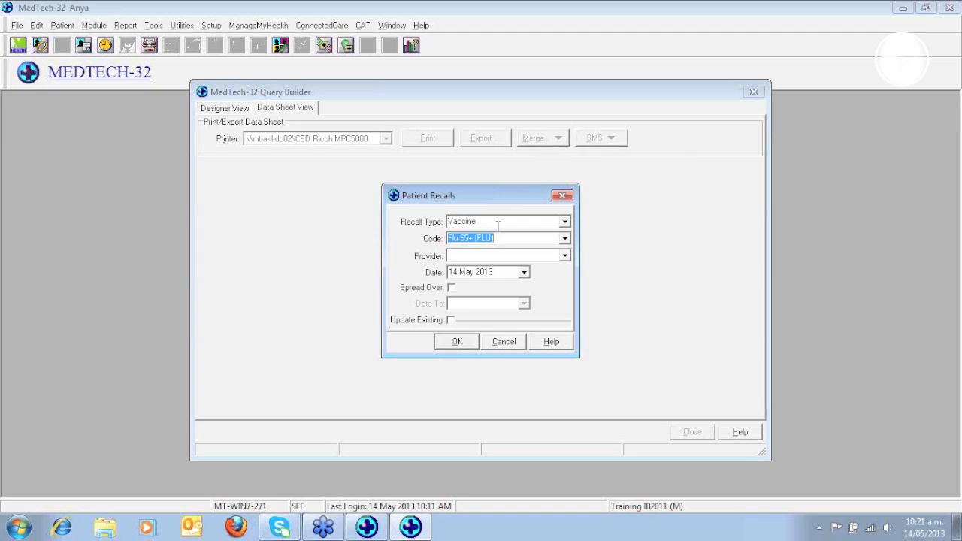
pyautogui.click(564, 257)
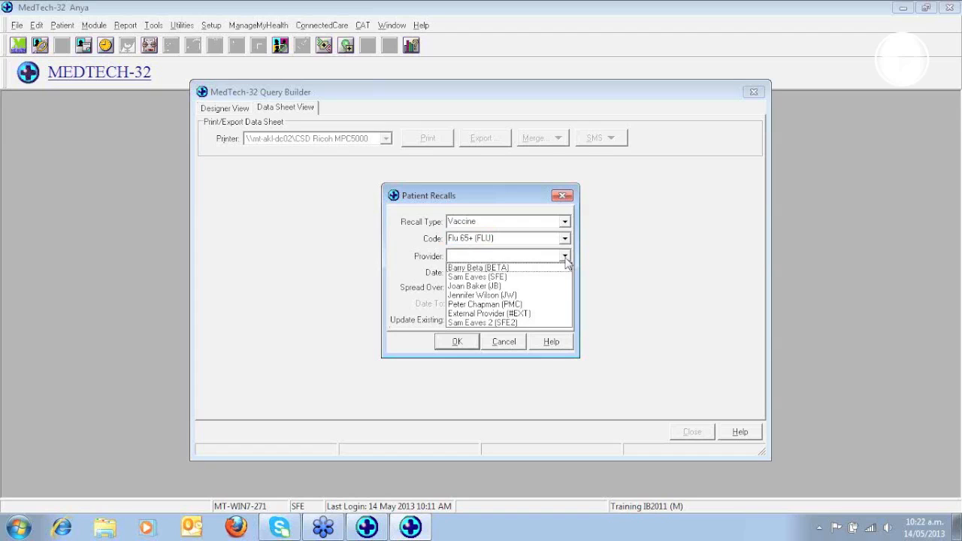
pyautogui.click(462, 277)
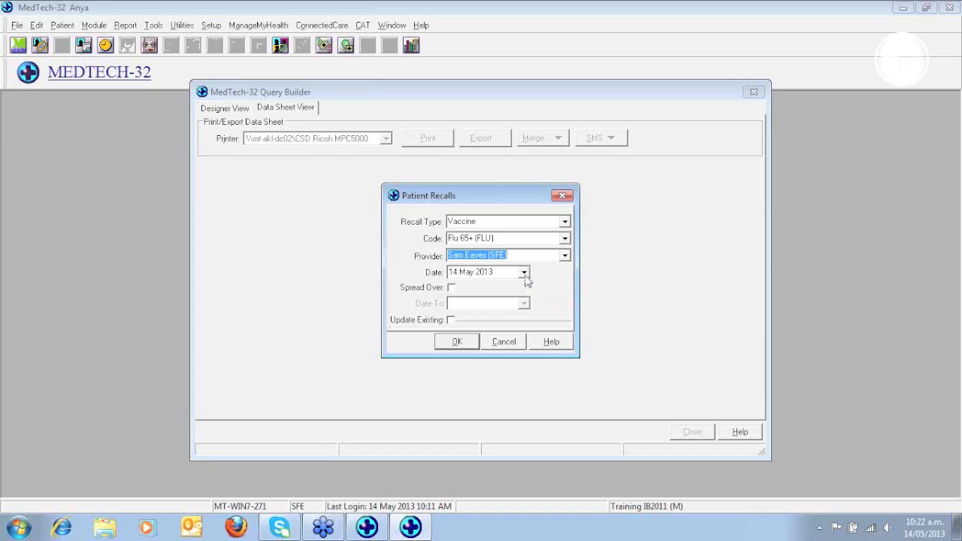
# Tick Spread Over and set the recall start date to 21 May 2013.
pyautogui.click(451, 289)
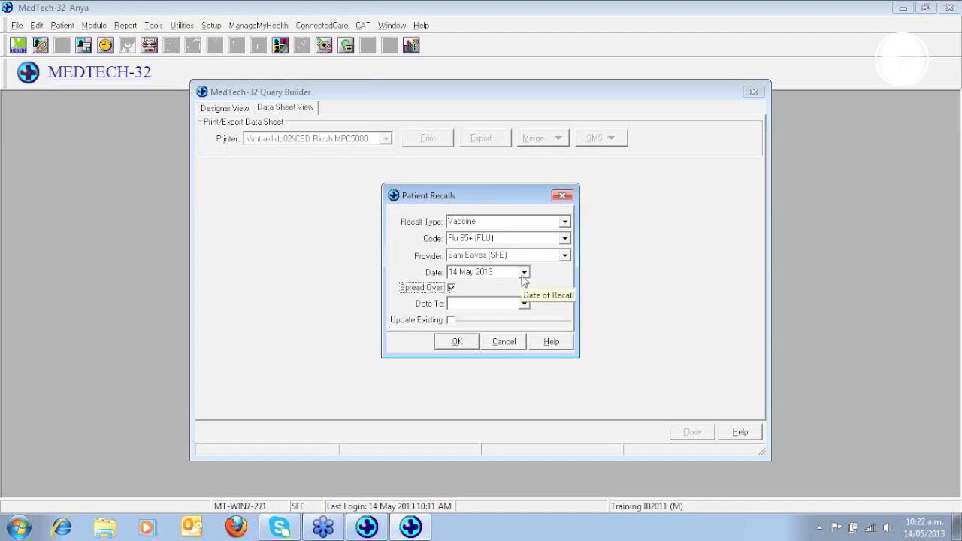
pyautogui.click(524, 273)
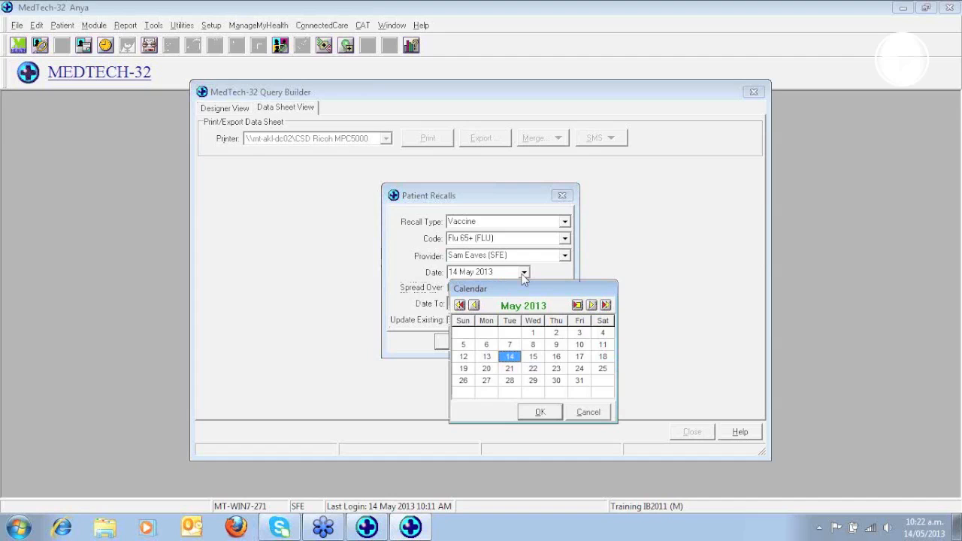
pyautogui.click(509, 370)
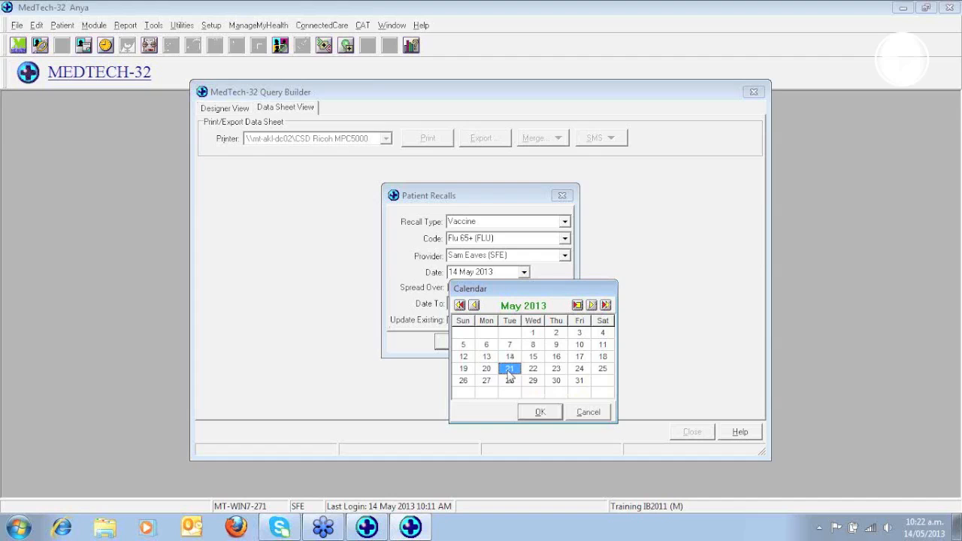
pyautogui.click(540, 412)
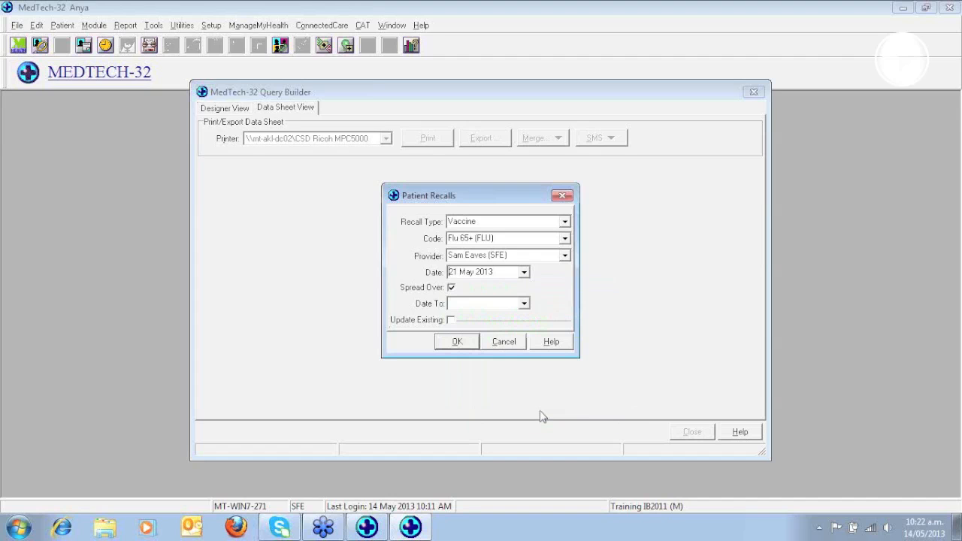
# Set the spread end date to 21 Aug 2013 and tick Update Existing.
pyautogui.click(524, 304)
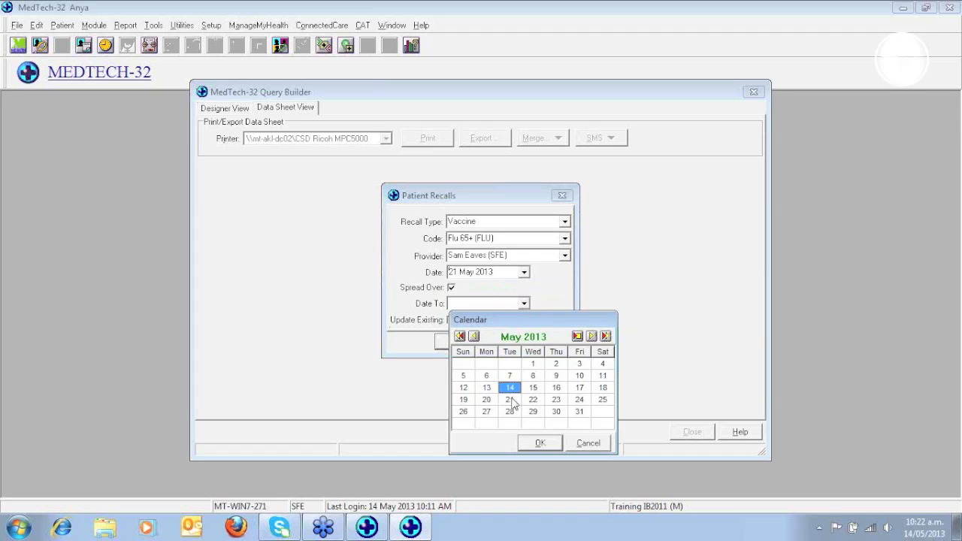
pyautogui.click(510, 403)
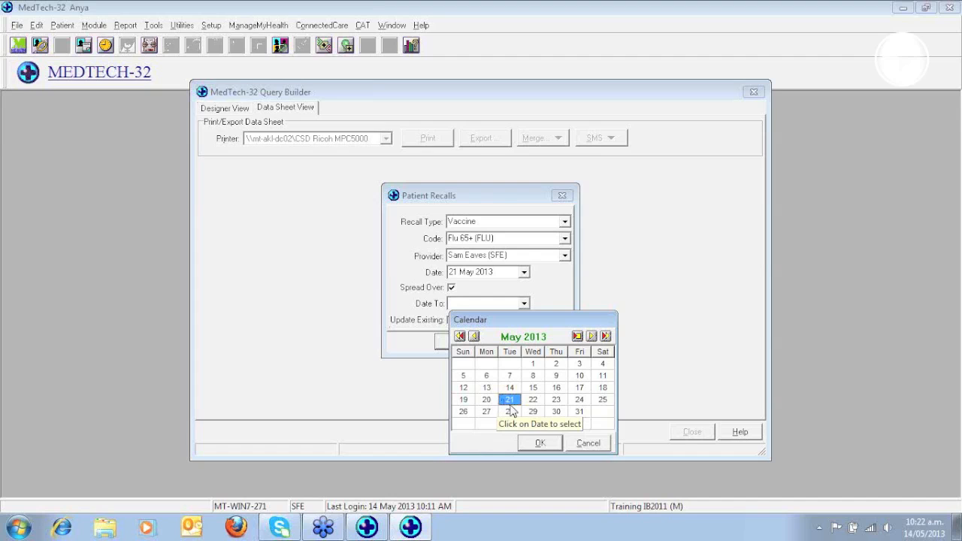
pyautogui.click(593, 337)
pyautogui.click(593, 337)
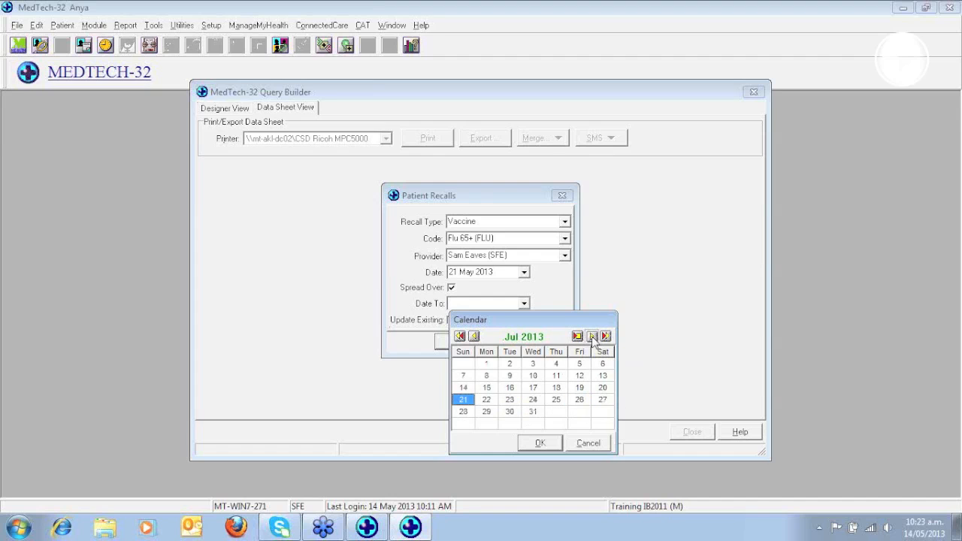
pyautogui.click(592, 337)
pyautogui.click(540, 443)
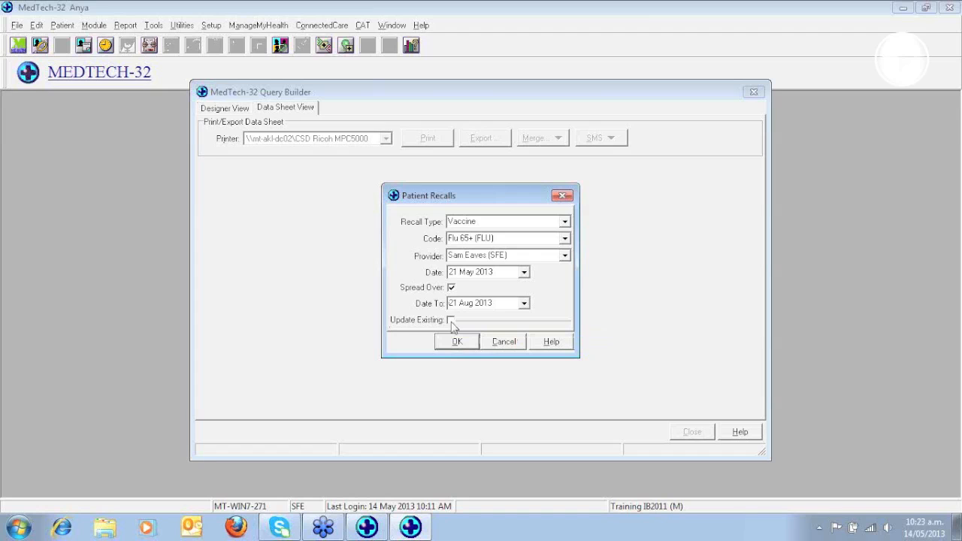
pyautogui.click(451, 321)
# Create the flu recalls for the listed patients and return to the main window.
pyautogui.click(457, 342)
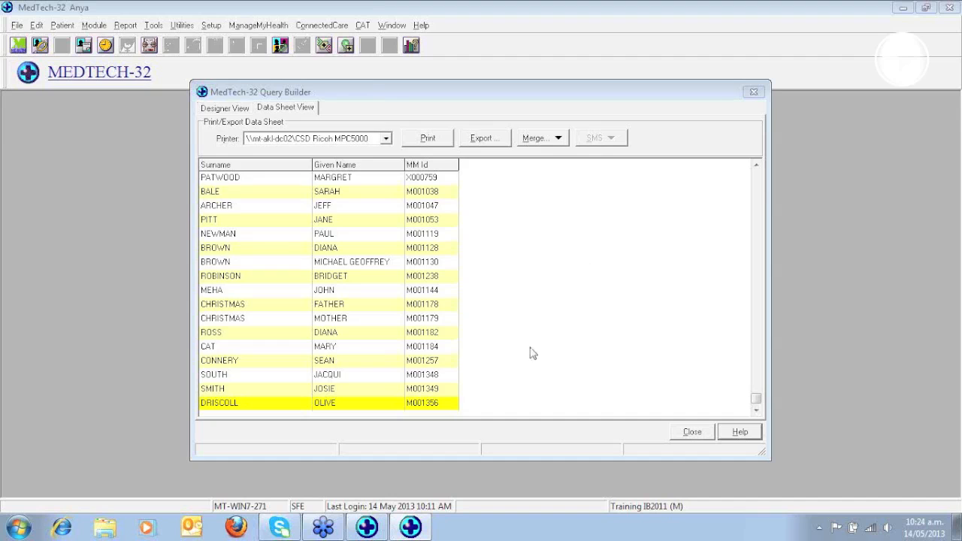
pyautogui.click(242, 389)
pyautogui.click(86, 193)
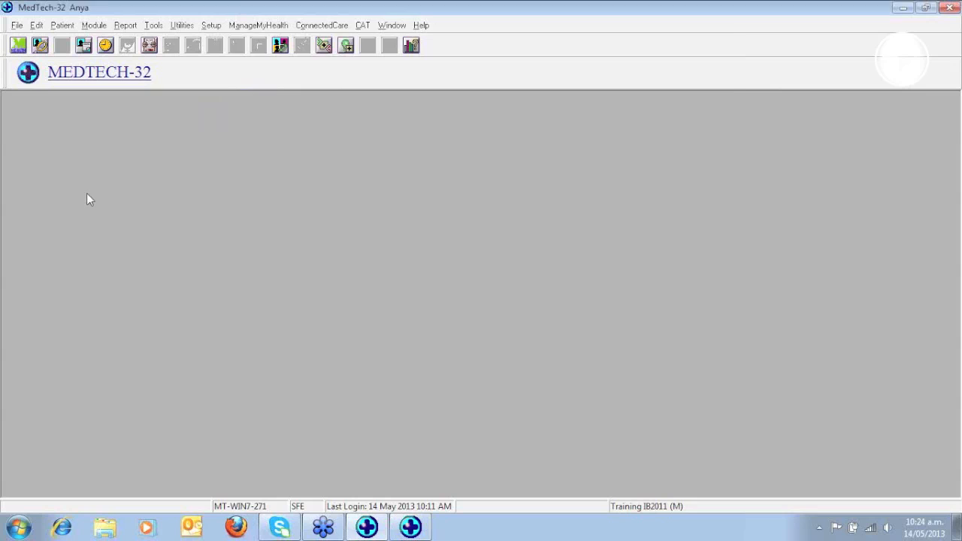
# Search for the patient by name, open the second matching record, and dismiss the card and alert warnings.
pyautogui.press('F2')
pyautogui.write('SMITH')
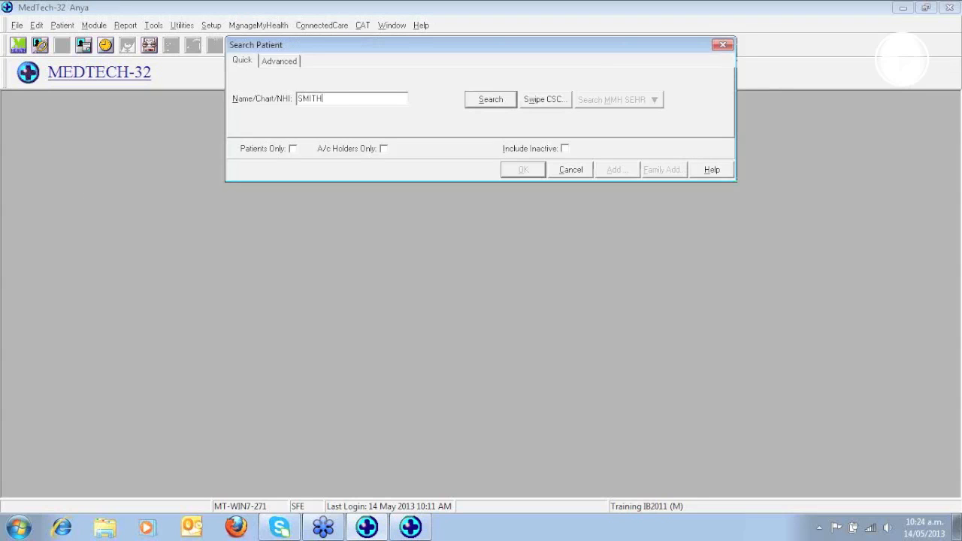
pyautogui.write(' JOS')
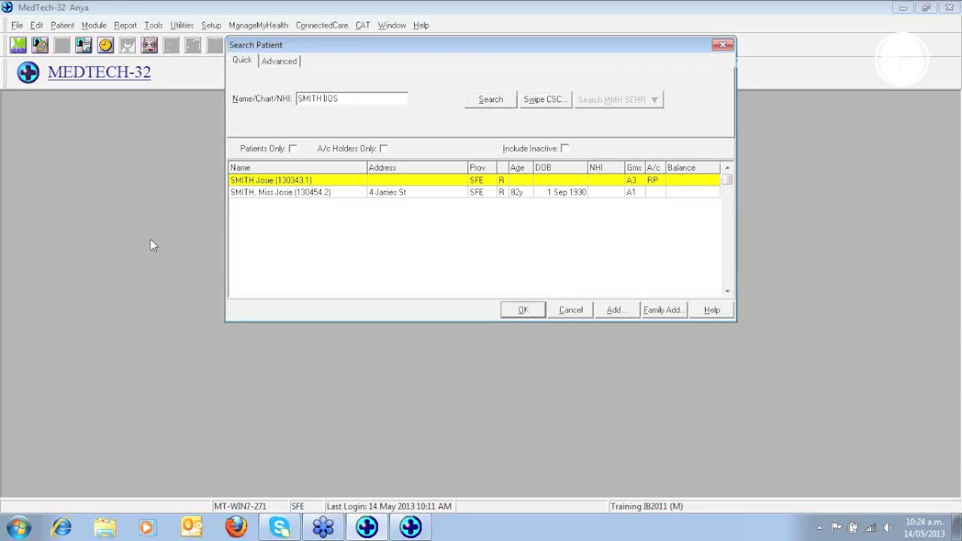
pyautogui.click(404, 194)
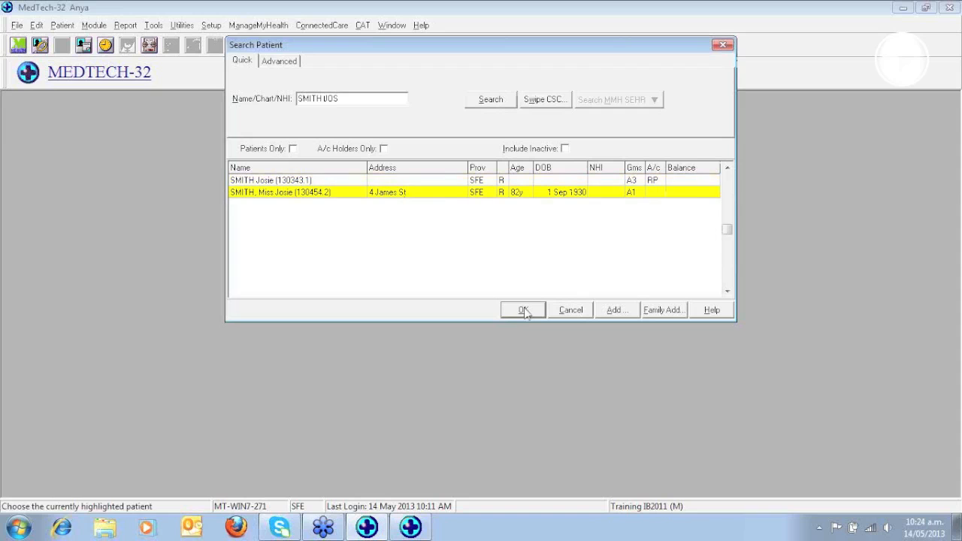
pyautogui.click(523, 311)
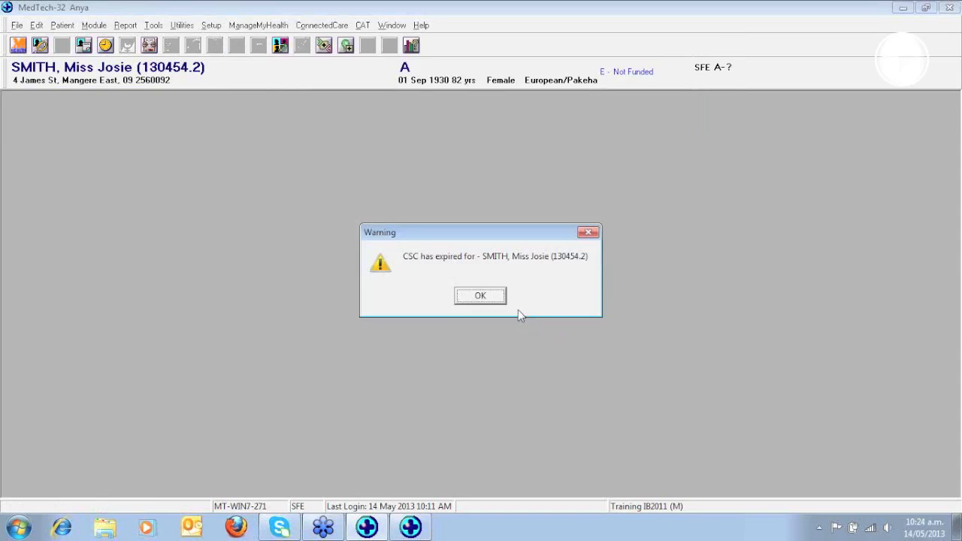
pyautogui.click(481, 296)
pyautogui.click(607, 293)
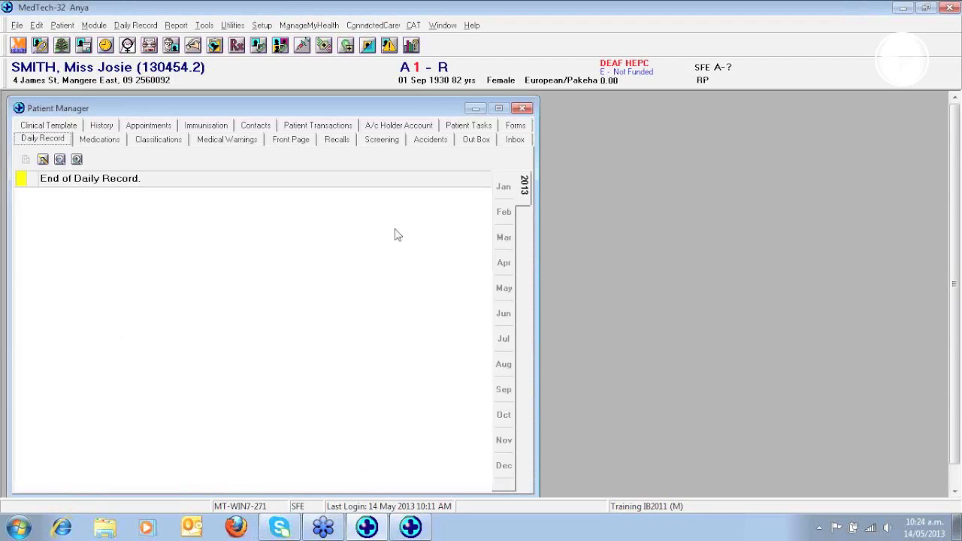
# View the patient's Recalls tab, then bring up the Query Store options in Query Builder.
pyautogui.click(338, 140)
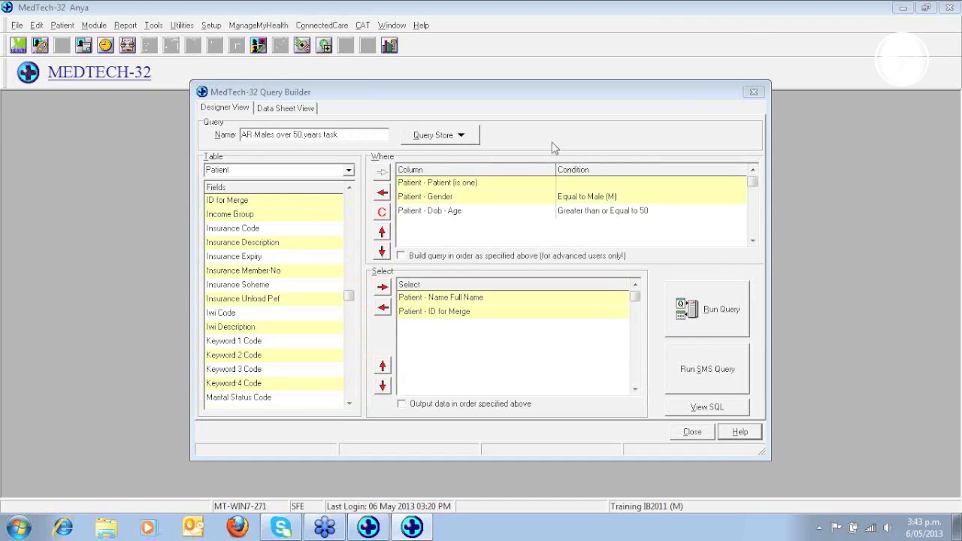
pyautogui.click(436, 136)
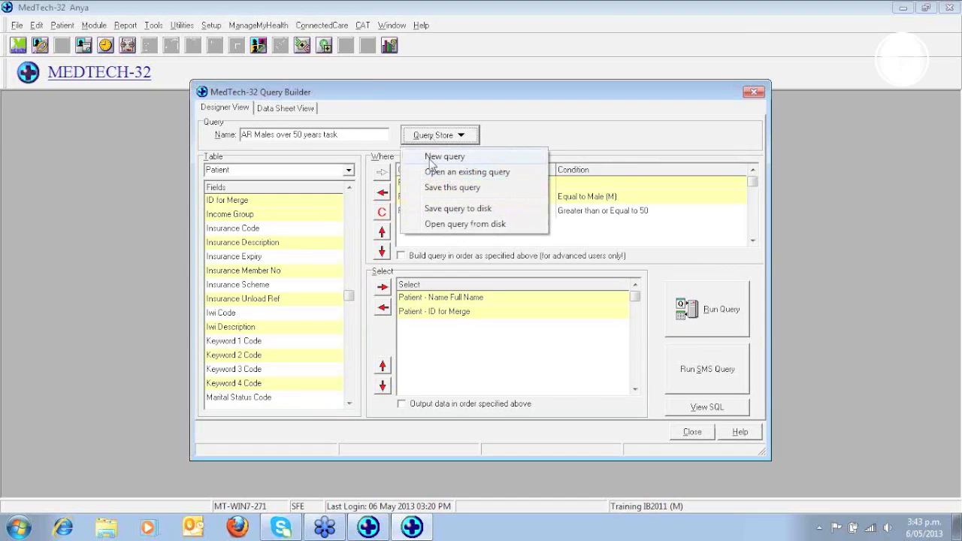
# Start a new query named 'AR NO flu over 65' and add Patient Dob - Age as a Where condition.
pyautogui.click(444, 156)
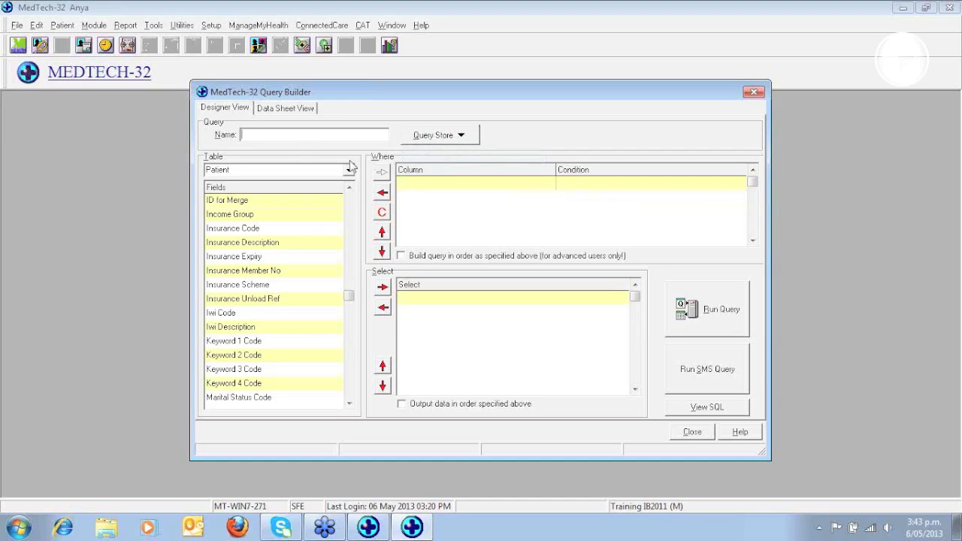
pyautogui.write('AR NO flu over 65')
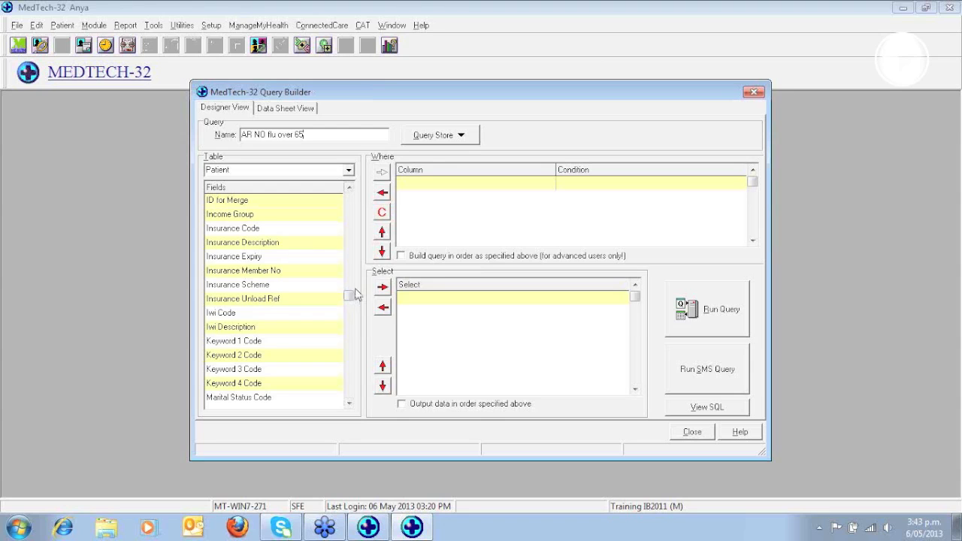
pyautogui.click(353, 215)
pyautogui.click(355, 218)
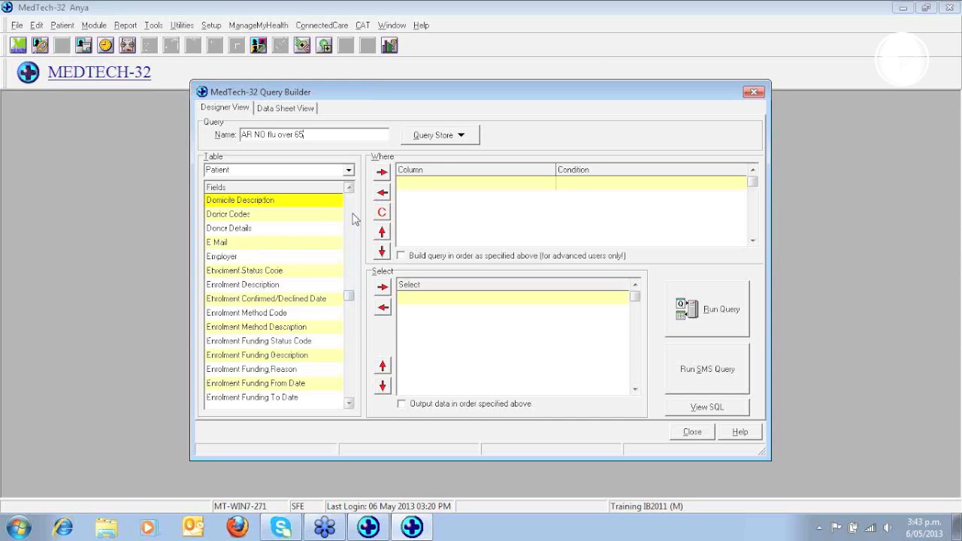
pyautogui.click(355, 218)
pyautogui.click(260, 360)
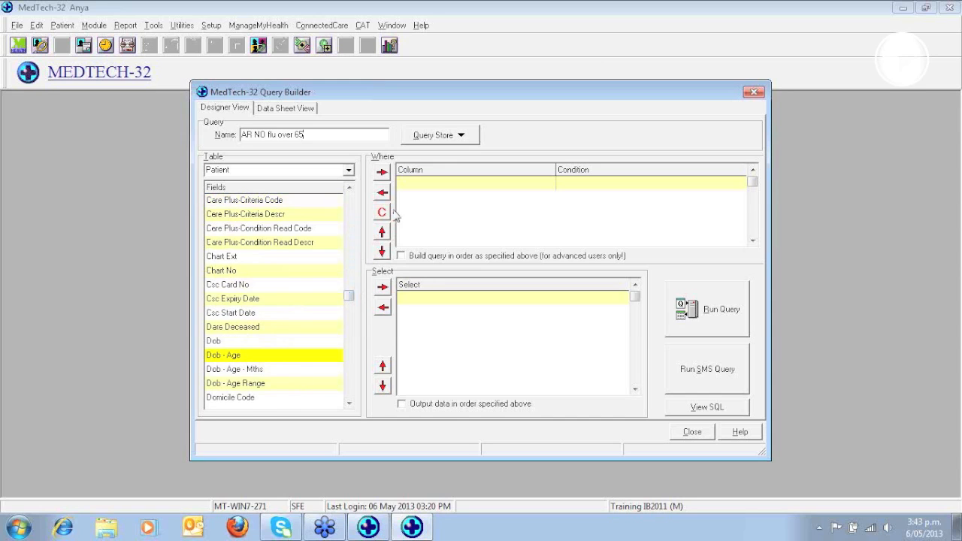
pyautogui.click(382, 172)
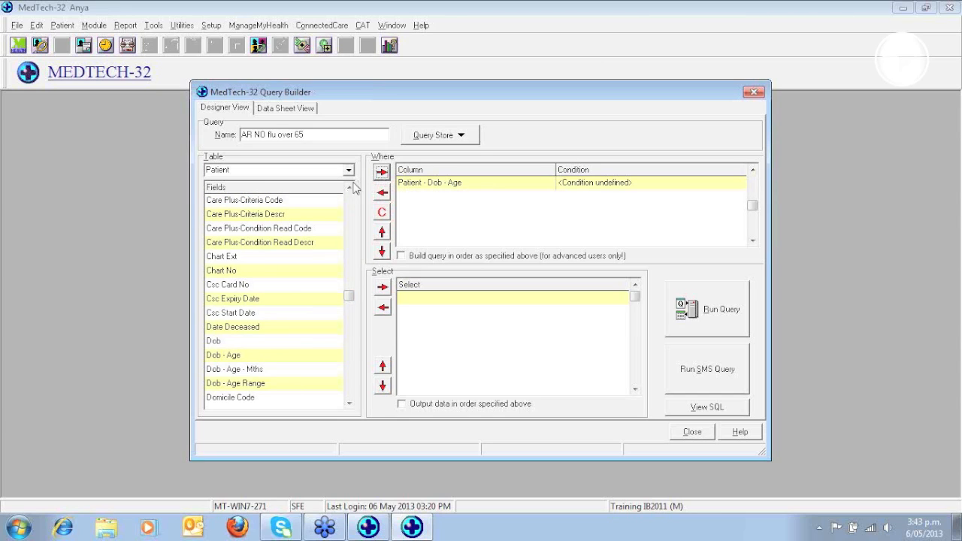
pyautogui.click(349, 171)
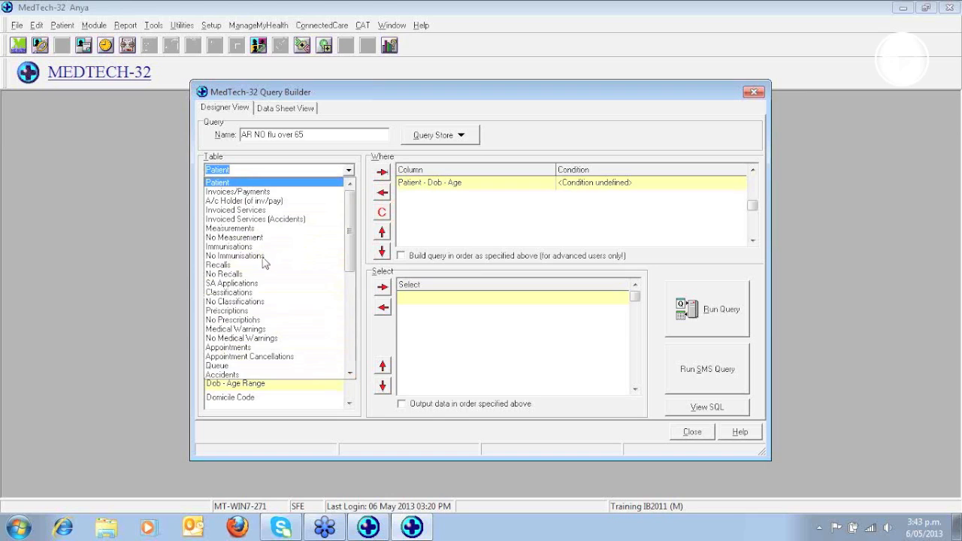
# Add Date of Immunisation and Vaccine Code from the No Immunisations table as Where conditions.
pyautogui.click(262, 257)
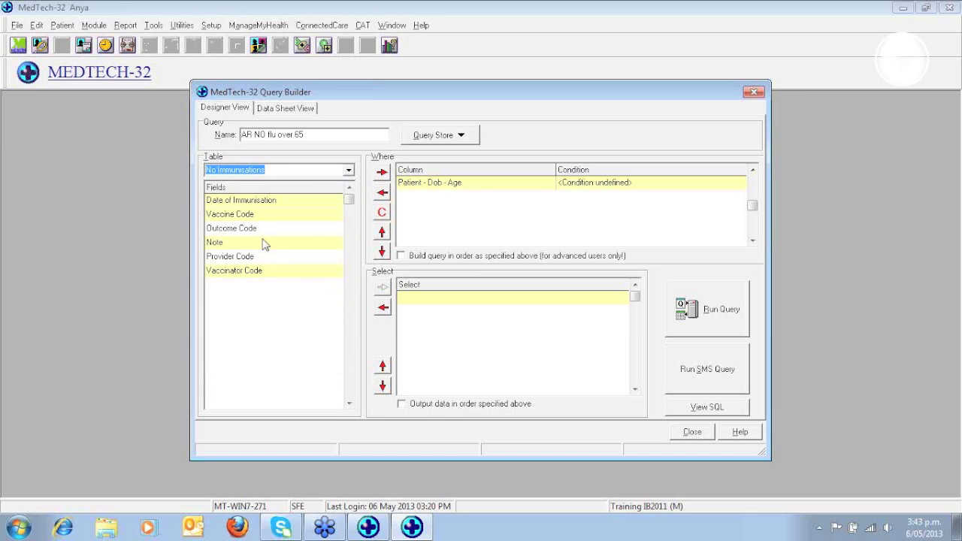
pyautogui.click(246, 204)
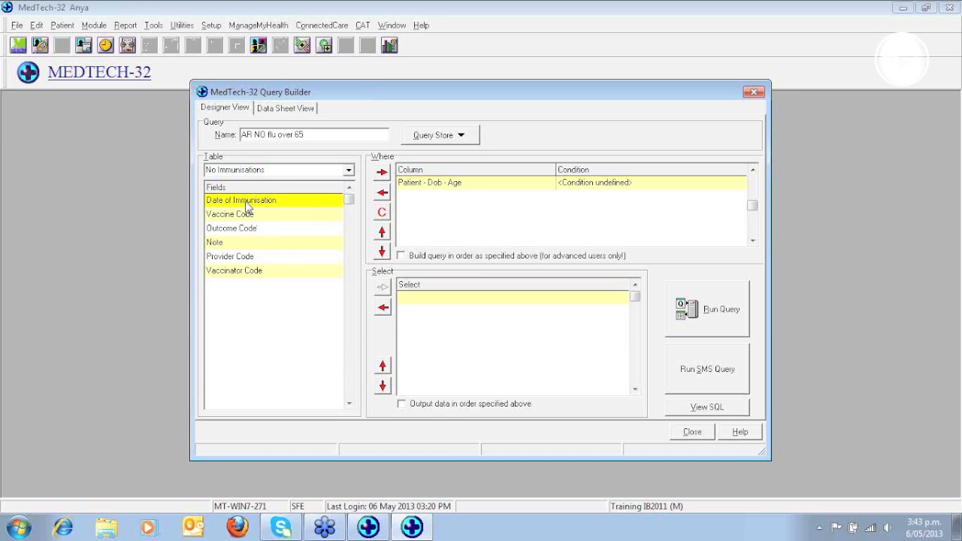
pyautogui.click(382, 173)
pyautogui.click(240, 215)
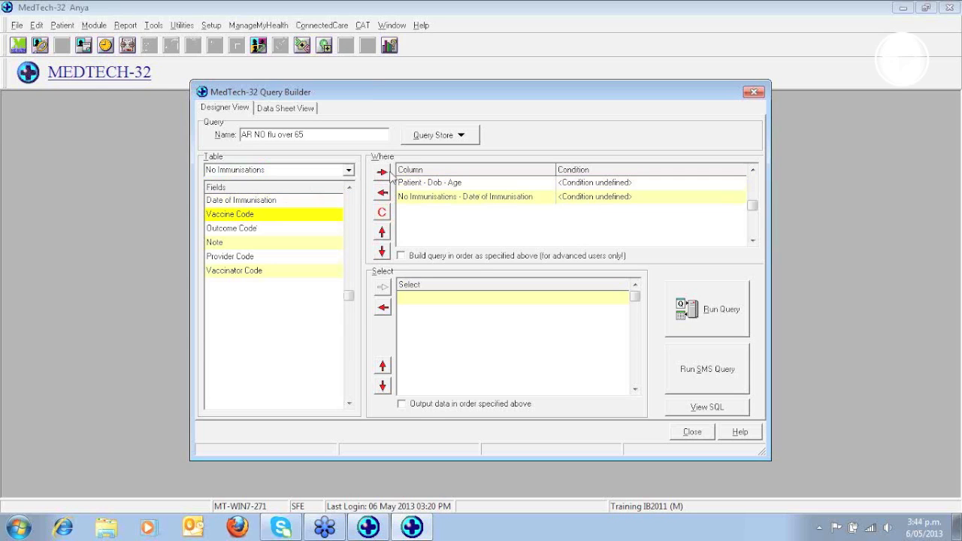
pyautogui.click(383, 173)
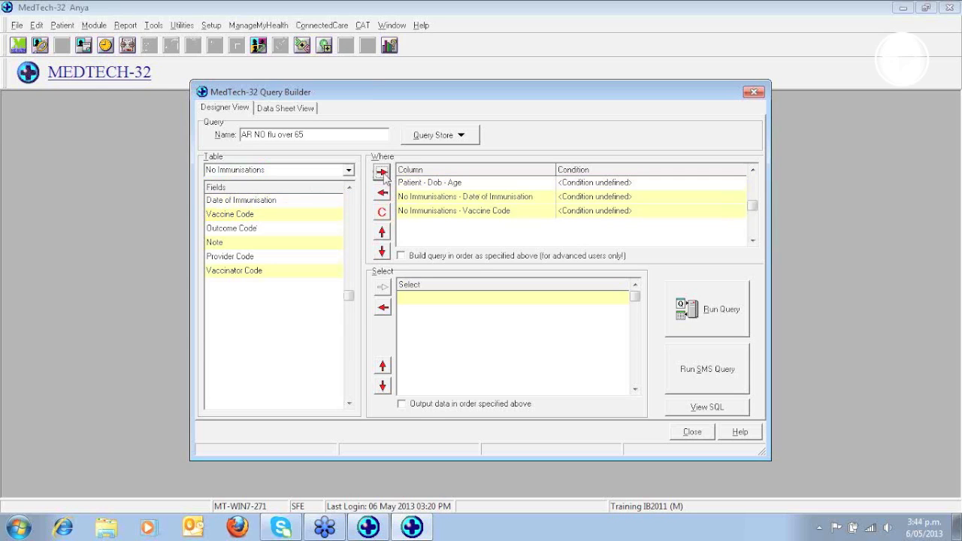
# Set the age condition to greater than or equal to 65.
pyautogui.doubleClick(590, 188)
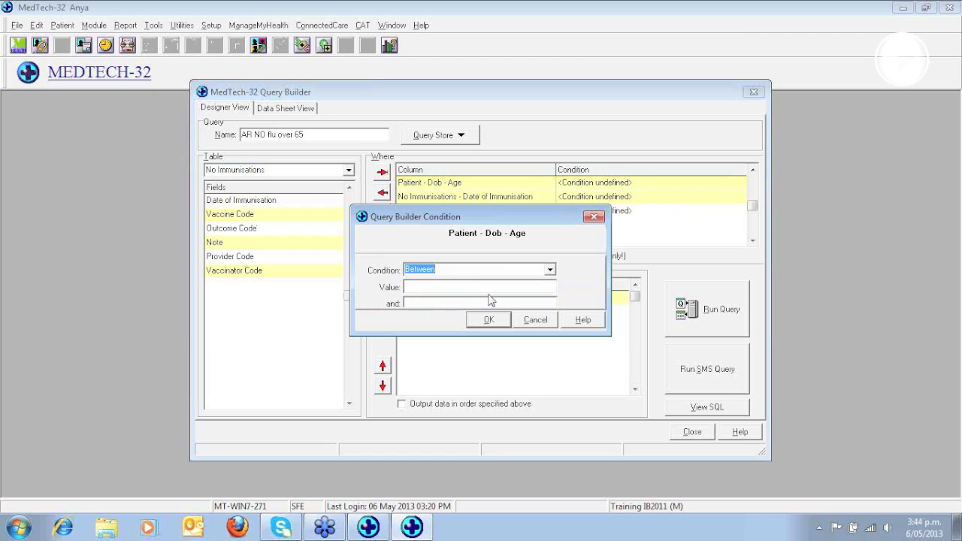
pyautogui.click(550, 270)
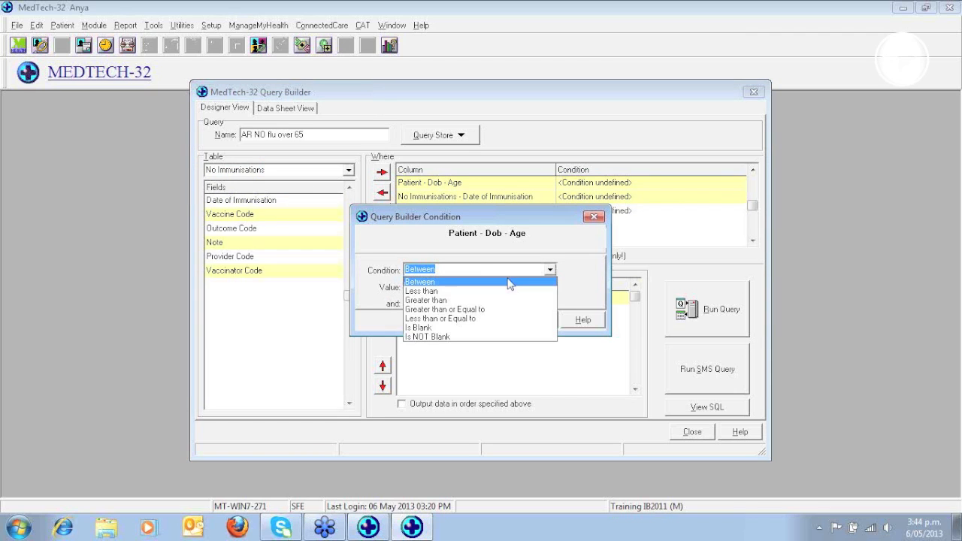
pyautogui.click(429, 310)
pyautogui.click(423, 287)
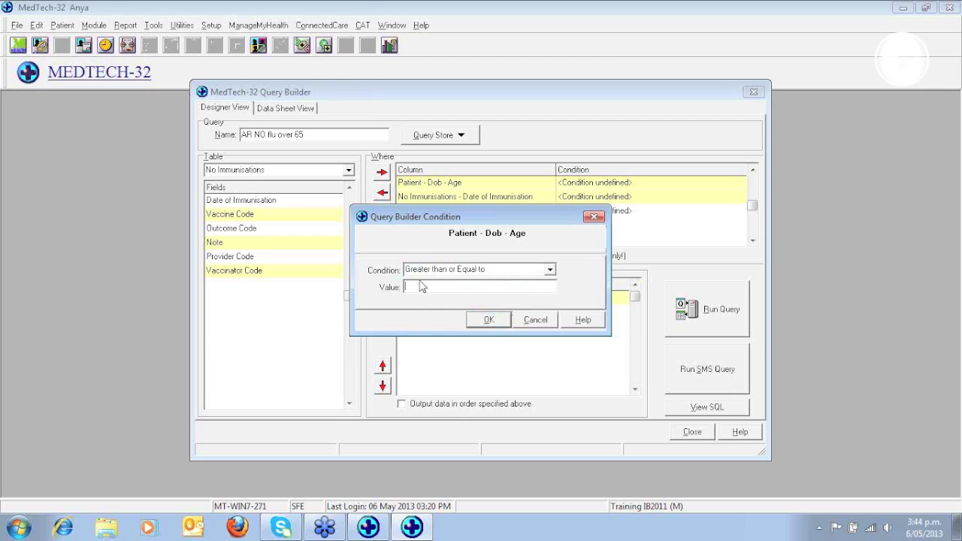
pyautogui.write('65')
pyautogui.click(489, 320)
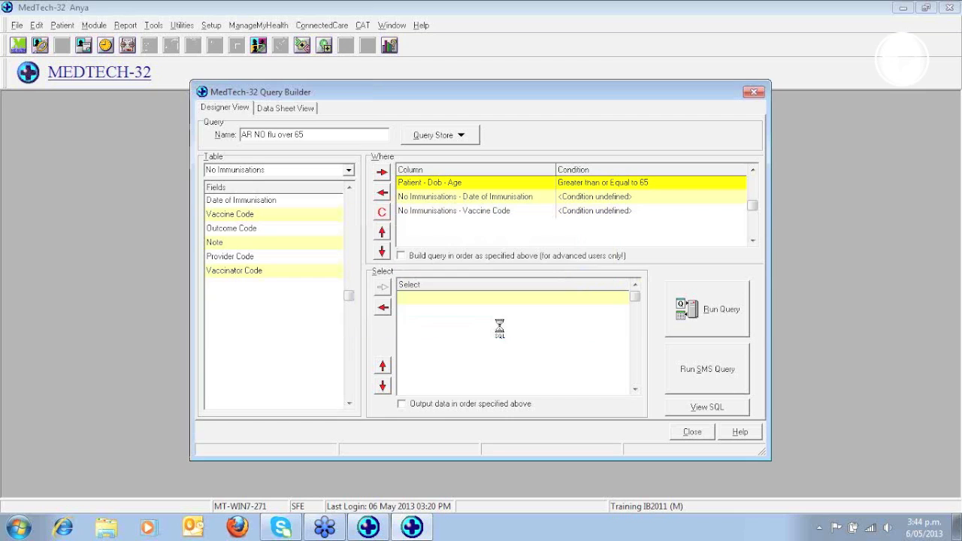
# Limit the immunisation date to 06 May 2012 through 06 May 2013.
pyautogui.doubleClick(595, 197)
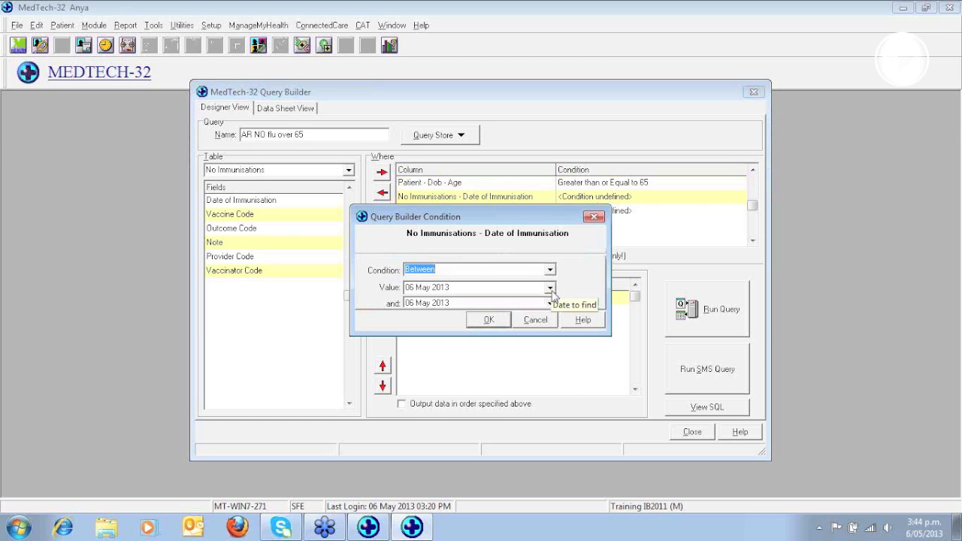
pyautogui.click(550, 287)
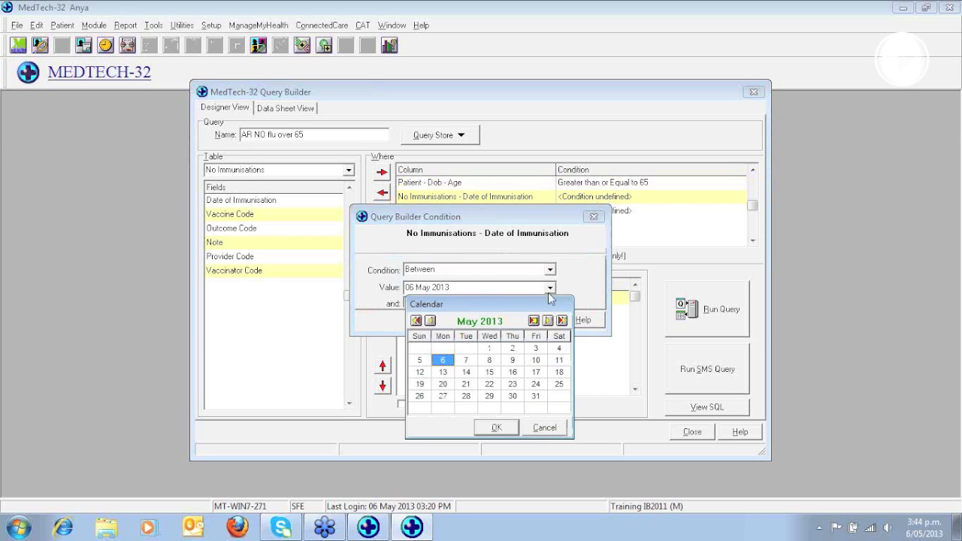
pyautogui.click(416, 321)
pyautogui.click(493, 428)
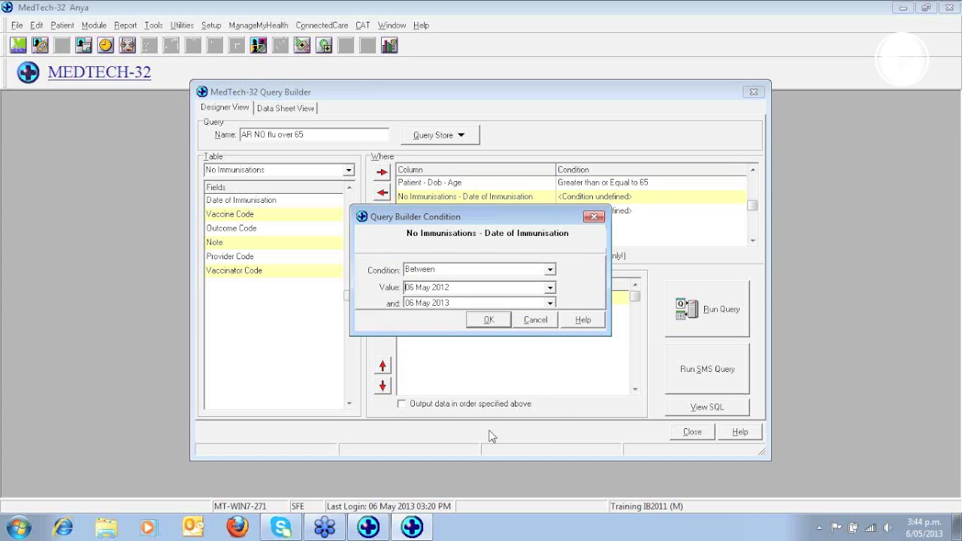
pyautogui.click(488, 320)
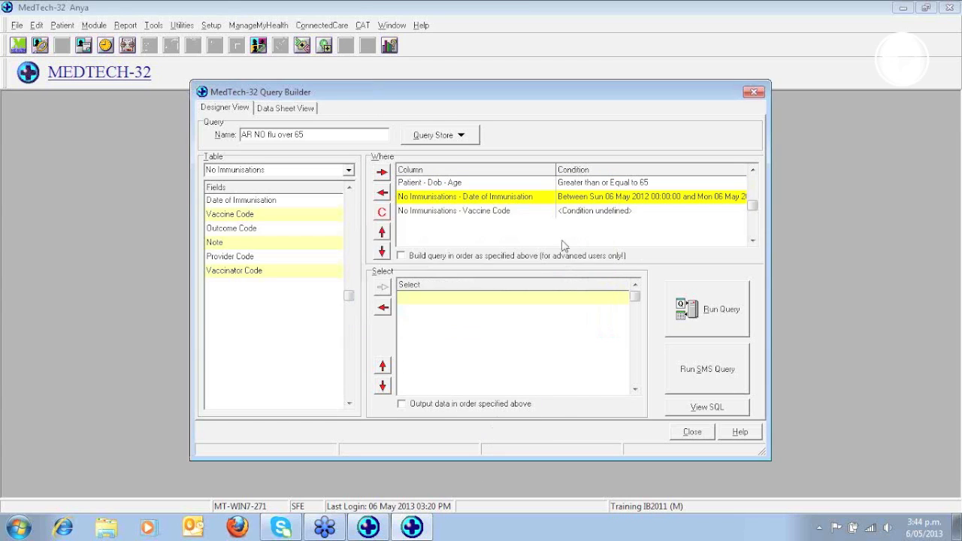
# Set the vaccine code condition to Flu 65+ (FLU).
pyautogui.doubleClick(594, 212)
pyautogui.click(471, 287)
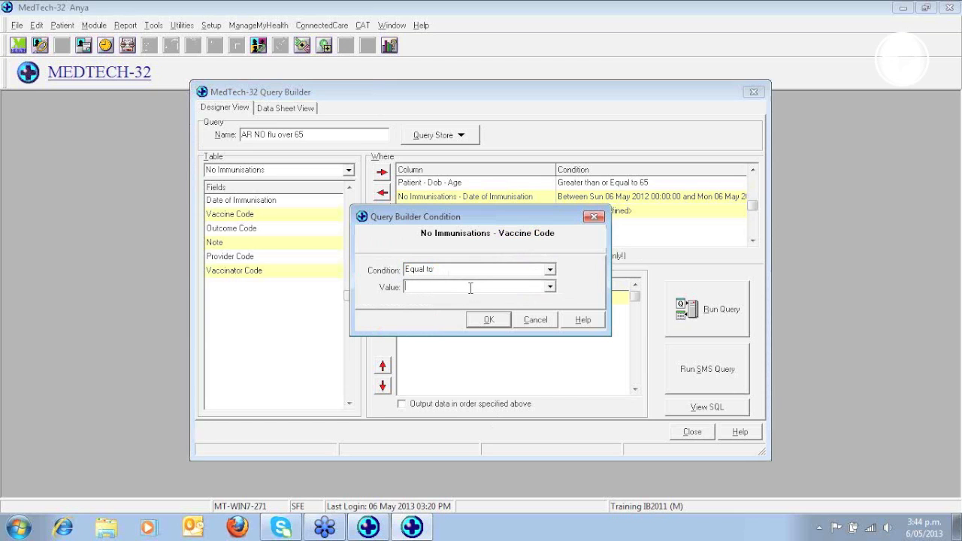
pyautogui.press('Down')
pyautogui.click(488, 319)
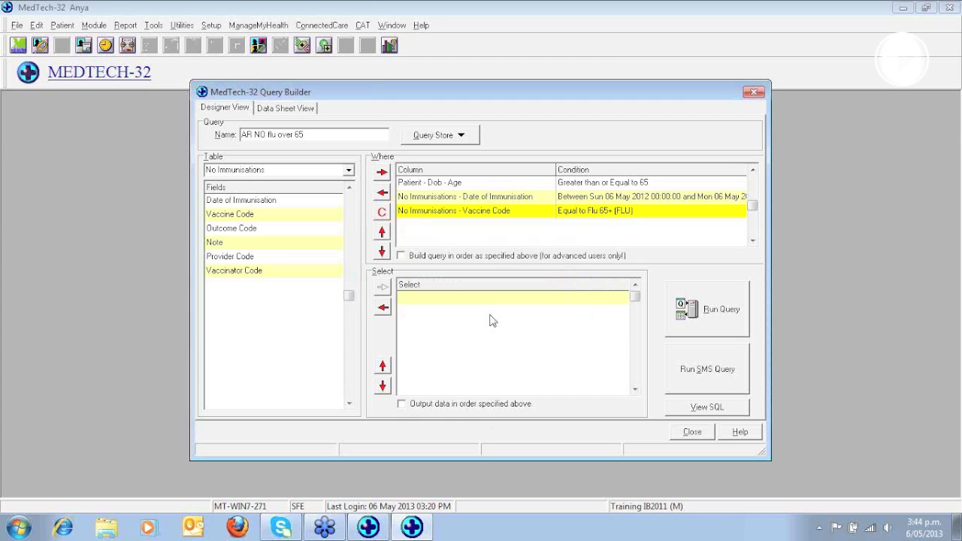
# Add the Patient table's Name Full Name and ID for Merge fields to the query output.
pyautogui.click(348, 173)
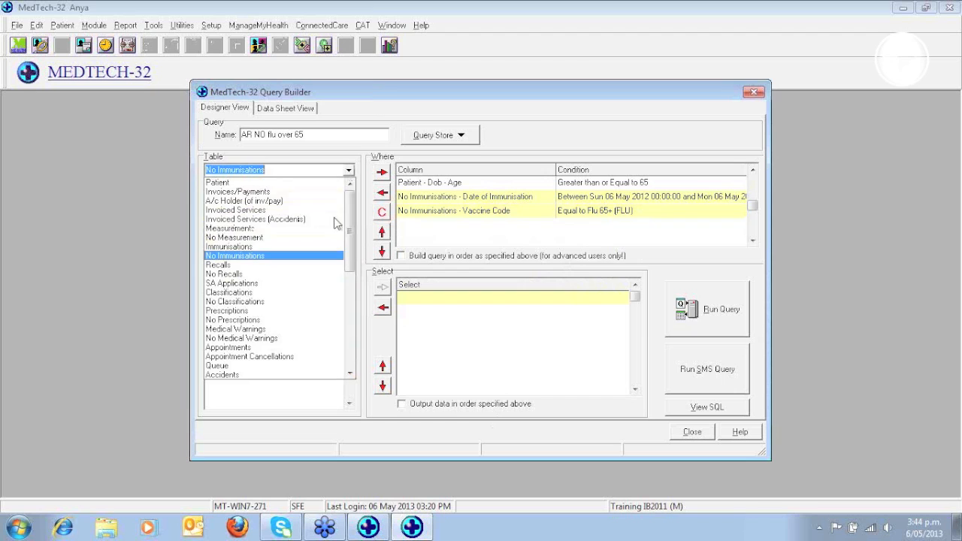
pyautogui.click(222, 188)
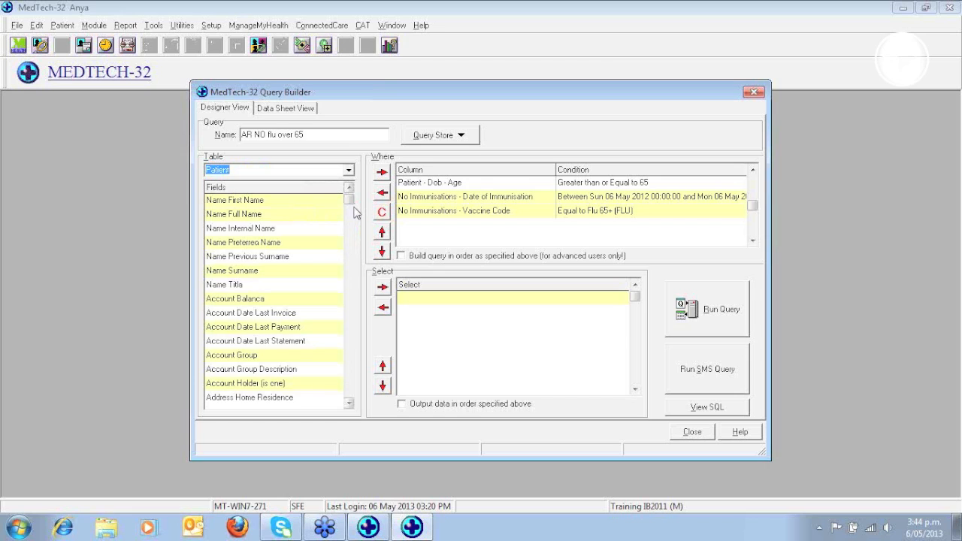
pyautogui.click(230, 216)
pyautogui.click(383, 286)
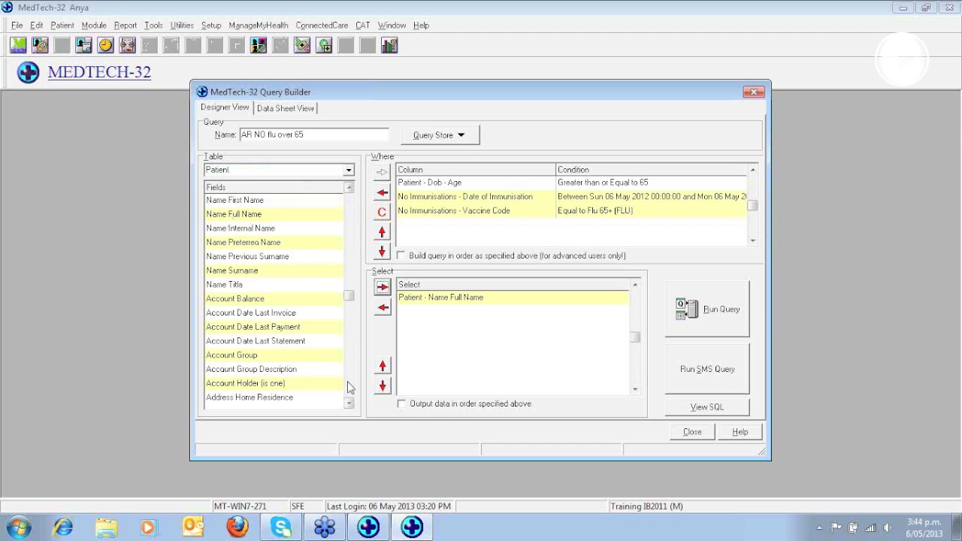
pyautogui.scroll(-1, 348, 387)
pyautogui.press('Down')
pyautogui.press('Down')
pyautogui.press('Down')
pyautogui.press('Down')
pyautogui.press('Down')
pyautogui.press('Down')
pyautogui.press('Down')
pyautogui.press('Down')
pyautogui.press('Down')
pyautogui.press('Down')
pyautogui.press('Down')
pyautogui.press('Down')
pyautogui.press('Down')
pyautogui.press('Down')
pyautogui.press('Down')
pyautogui.press('Down')
pyautogui.press('Down')
pyautogui.press('Down')
pyautogui.press('Down')
pyautogui.press('Down')
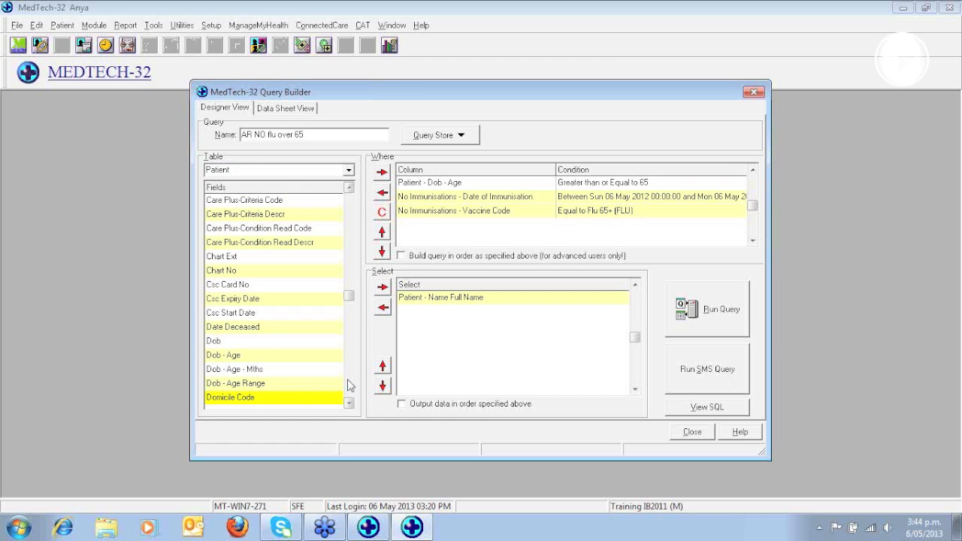
pyautogui.press('Down')
pyautogui.press('Down')
pyautogui.press('Down')
pyautogui.press('Down')
pyautogui.press('Down')
pyautogui.press('Down')
pyautogui.press('Down')
pyautogui.press('Down')
pyautogui.press('Down')
pyautogui.press('Down')
pyautogui.press('Down')
pyautogui.press('Down')
pyautogui.press('Down')
pyautogui.press('Down')
pyautogui.press('Down')
pyautogui.press('Down')
pyautogui.press('Down')
pyautogui.press('Down')
pyautogui.press('Down')
pyautogui.press('Down')
pyautogui.press('Down')
pyautogui.press('Down')
pyautogui.press('Down')
pyautogui.press('Down')
pyautogui.press('Down')
pyautogui.press('Down')
pyautogui.press('Down')
pyautogui.press('Down')
pyautogui.press('Down')
pyautogui.press('Down')
pyautogui.press('Down')
pyautogui.press('Down')
pyautogui.press('Down')
pyautogui.press('Down')
pyautogui.press('Down')
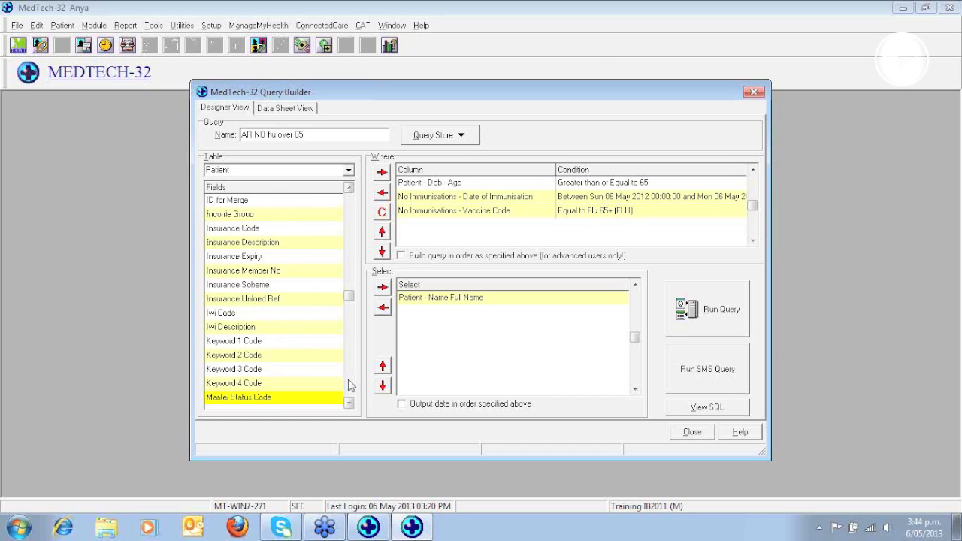
pyautogui.press('pageup')
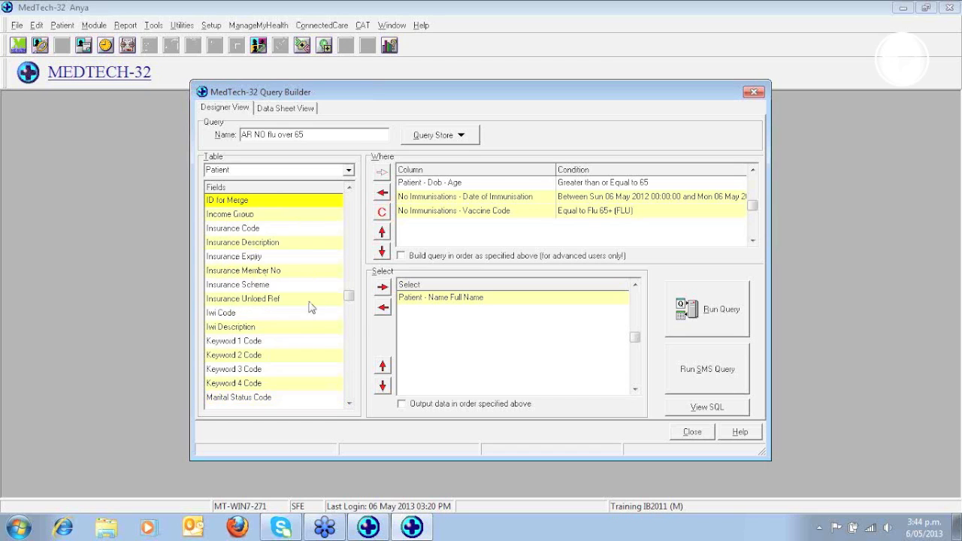
pyautogui.click(383, 286)
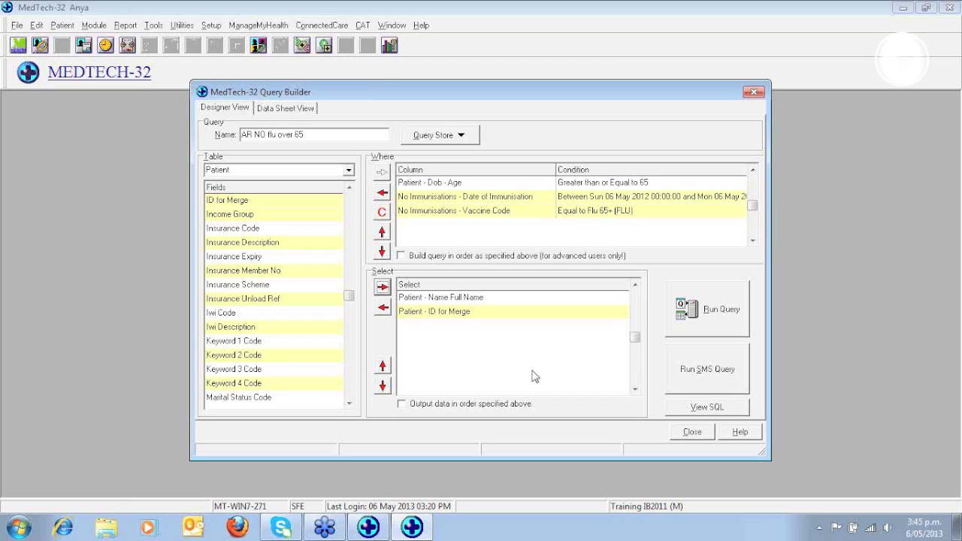
pyautogui.scroll(-5, 349, 399)
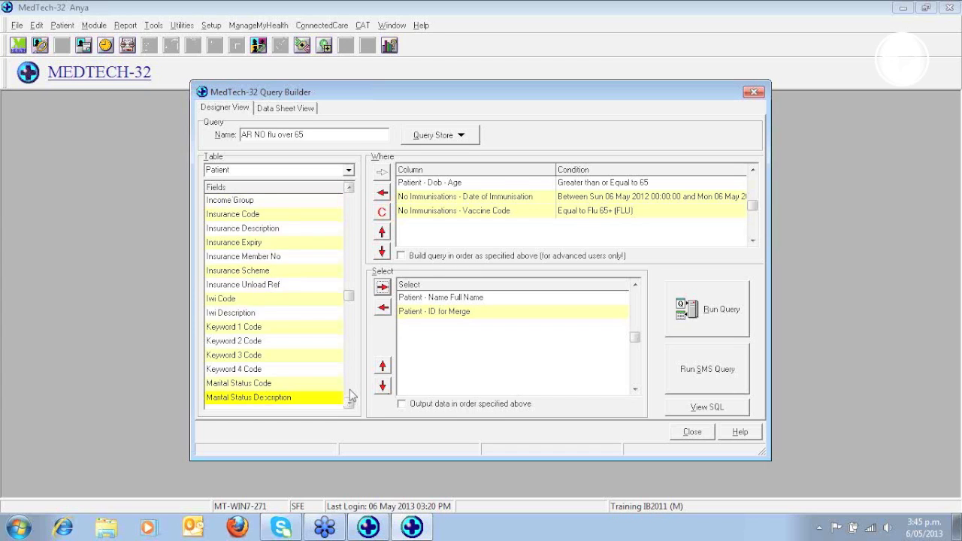
pyautogui.scroll(-5, 350, 396)
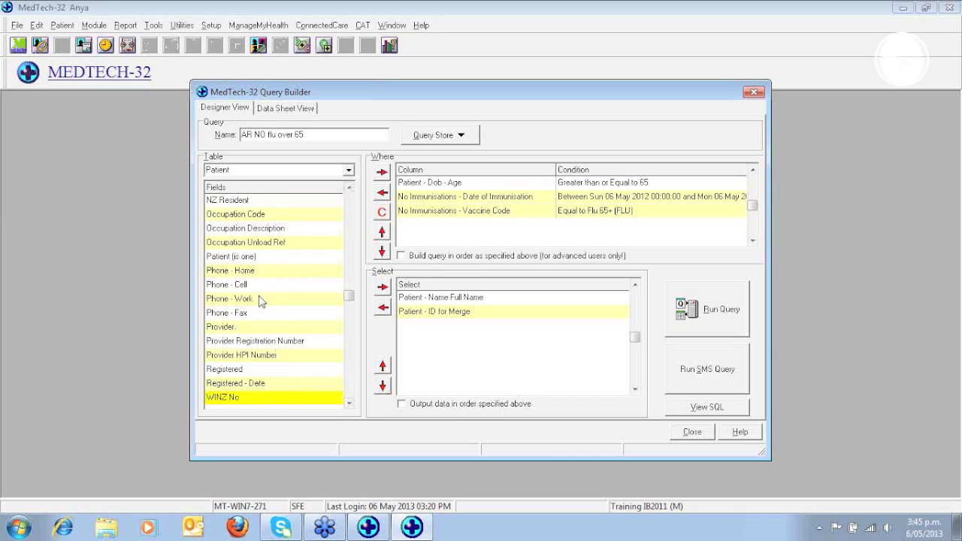
# Add a Provider condition equal to the chosen provider and run the query.
pyautogui.click(248, 326)
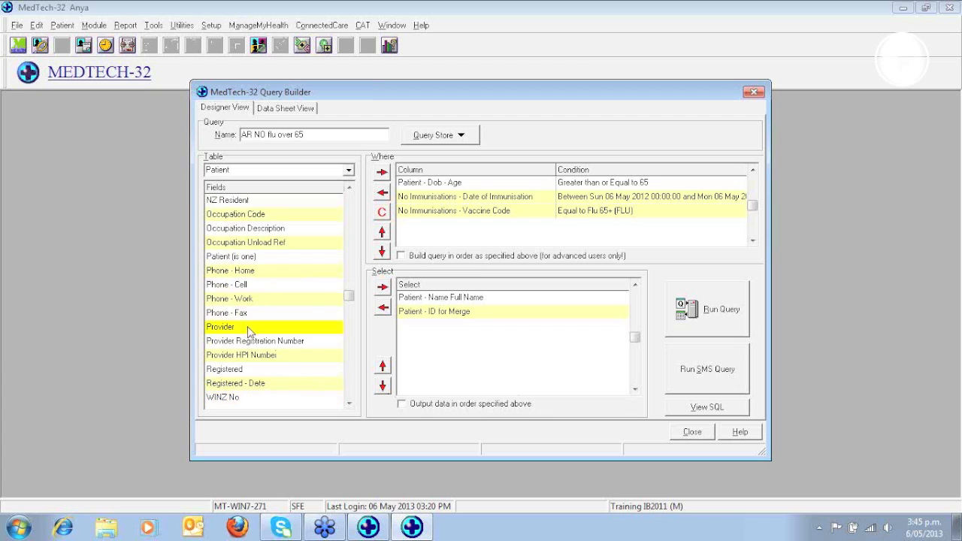
pyautogui.click(384, 173)
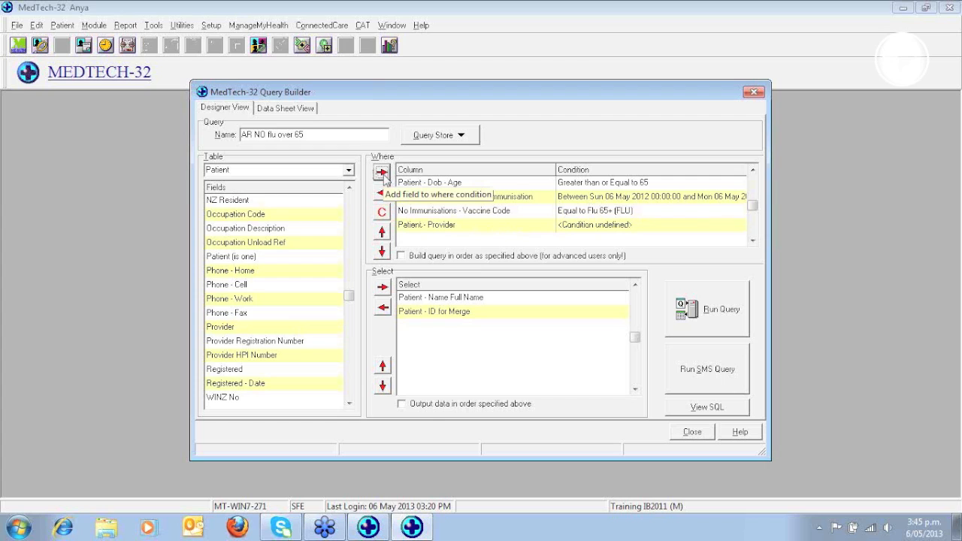
pyautogui.doubleClick(604, 225)
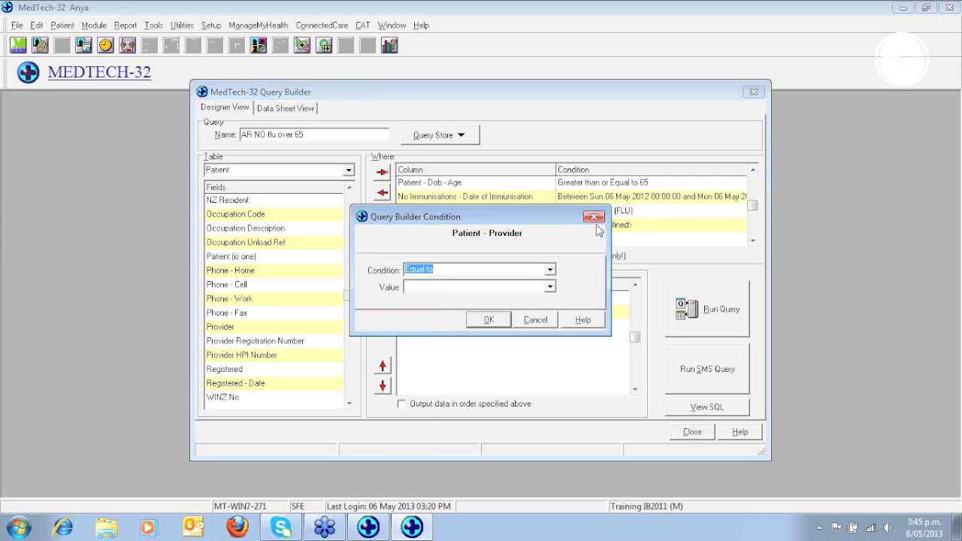
pyautogui.click(464, 287)
pyautogui.write('s (SFE')
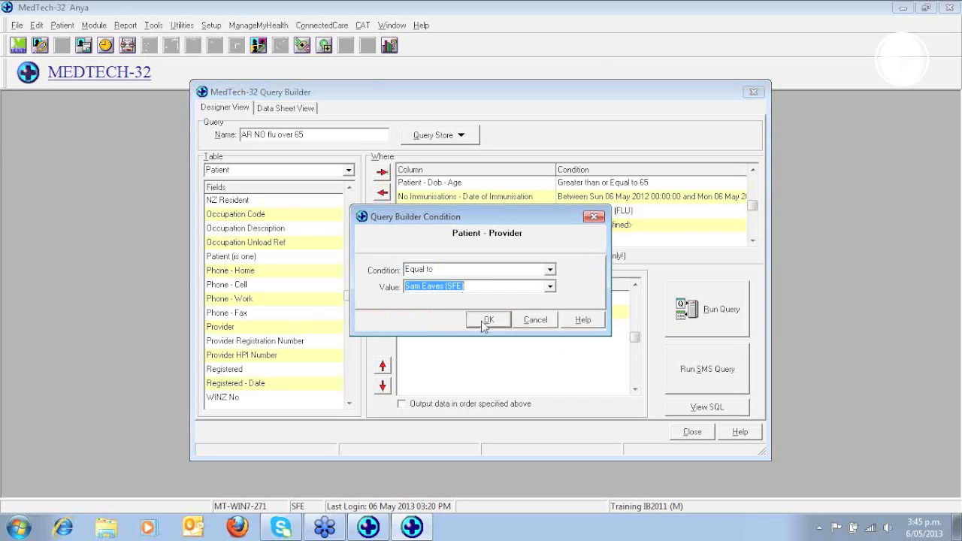
pyautogui.click(487, 320)
pyautogui.click(714, 319)
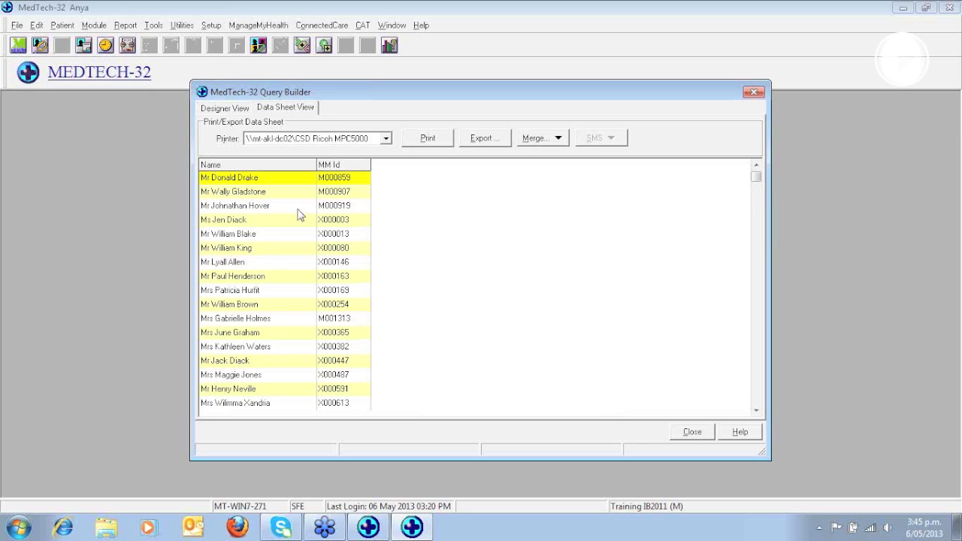
# Save the 'AR NO flu over 65' query via Query Store and rerun it to list patients.
pyautogui.click(210, 112)
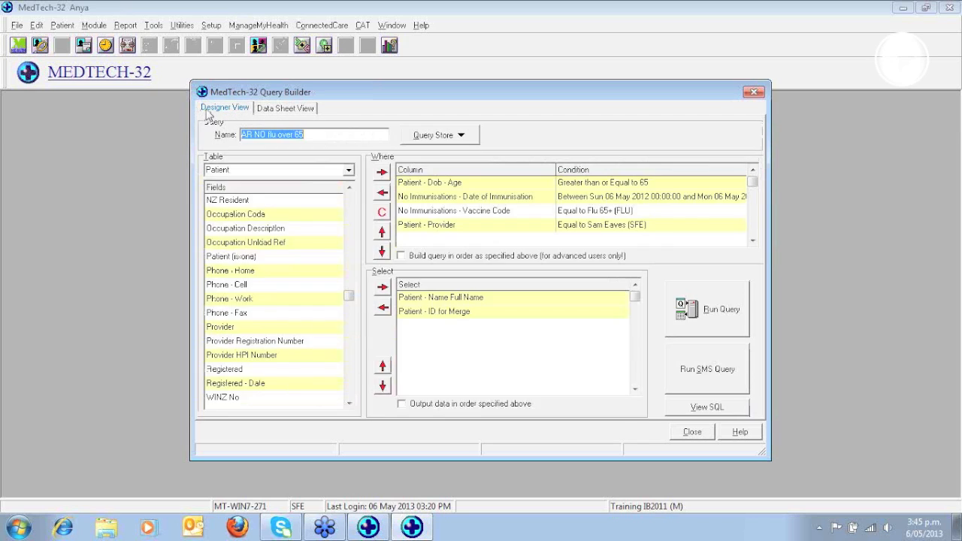
pyautogui.click(445, 136)
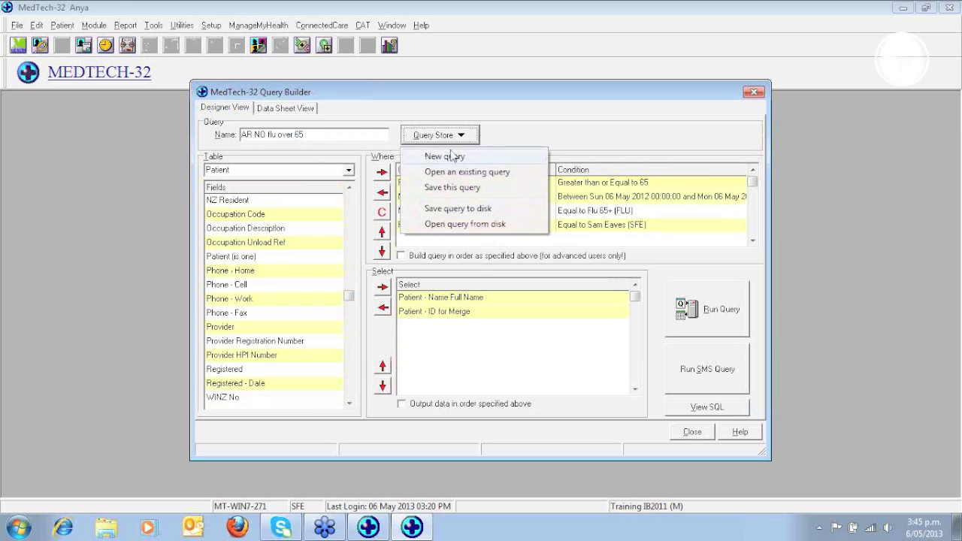
pyautogui.click(435, 188)
pyautogui.click(474, 297)
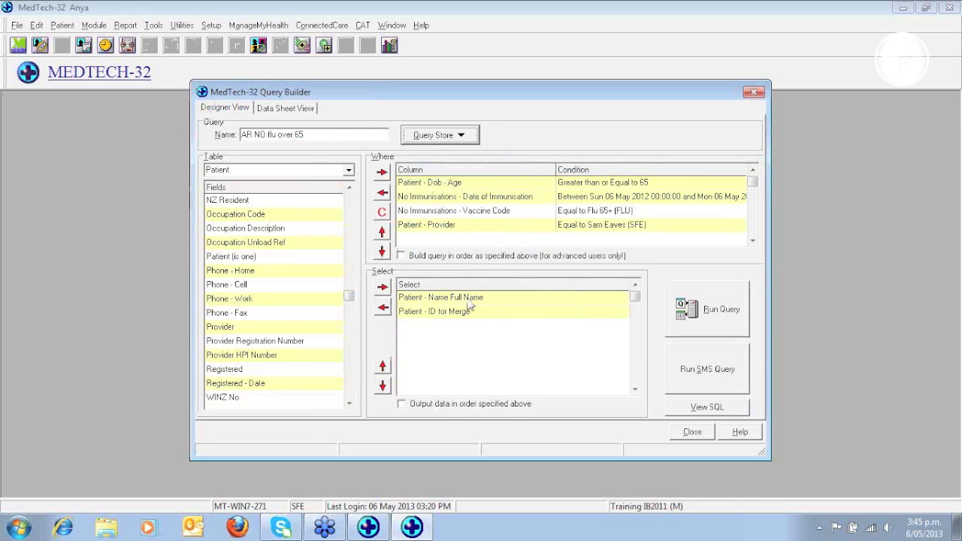
pyautogui.click(724, 312)
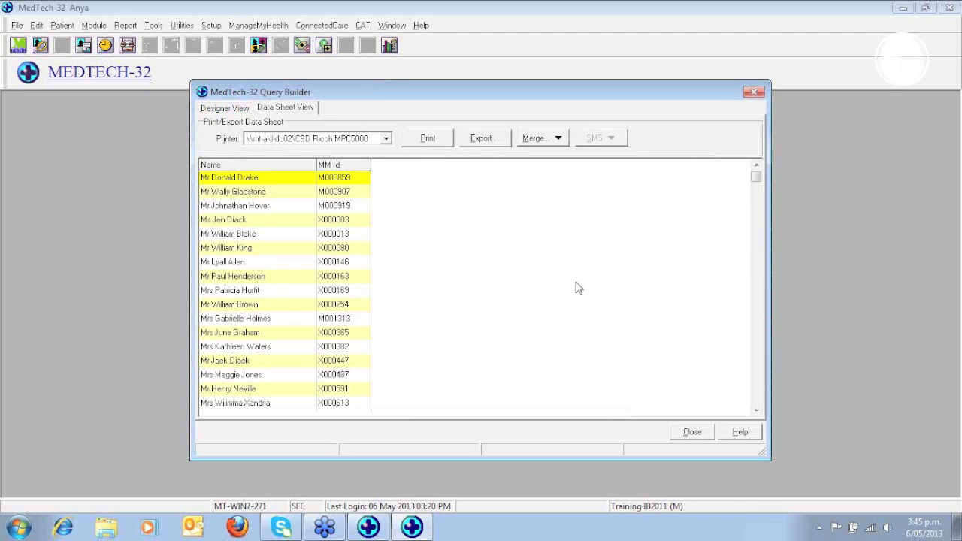
# Start Patient Recalls from Merge with Recall Type Vaccine, Code Flu 65+ (FLU) and the provider.
pyautogui.click(554, 143)
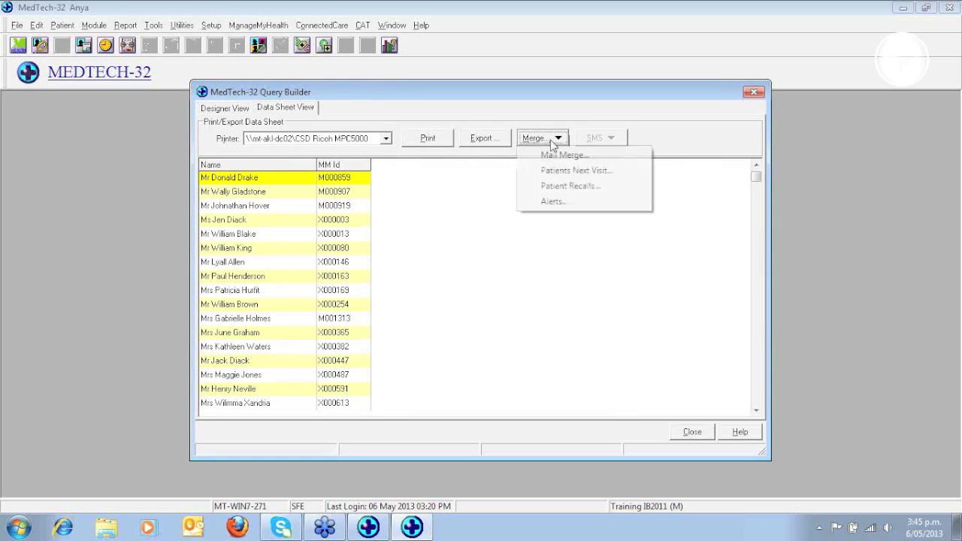
pyautogui.click(563, 187)
pyautogui.click(564, 222)
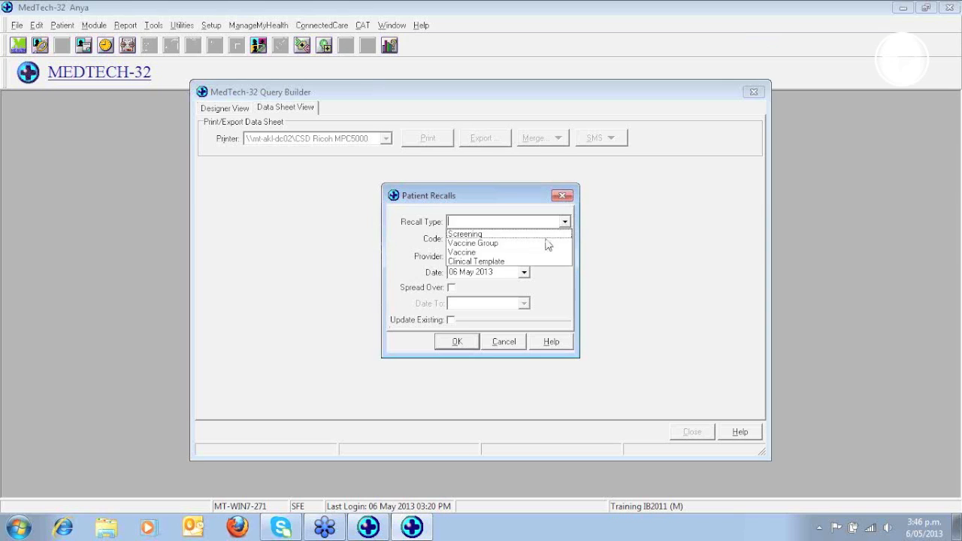
pyautogui.click(487, 252)
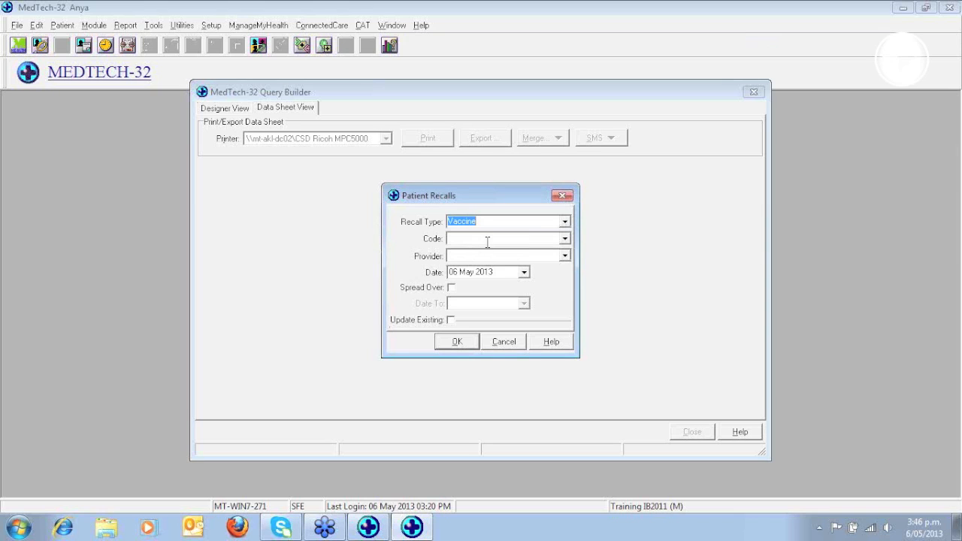
pyautogui.click(488, 239)
pyautogui.press('f')
pyautogui.click(565, 257)
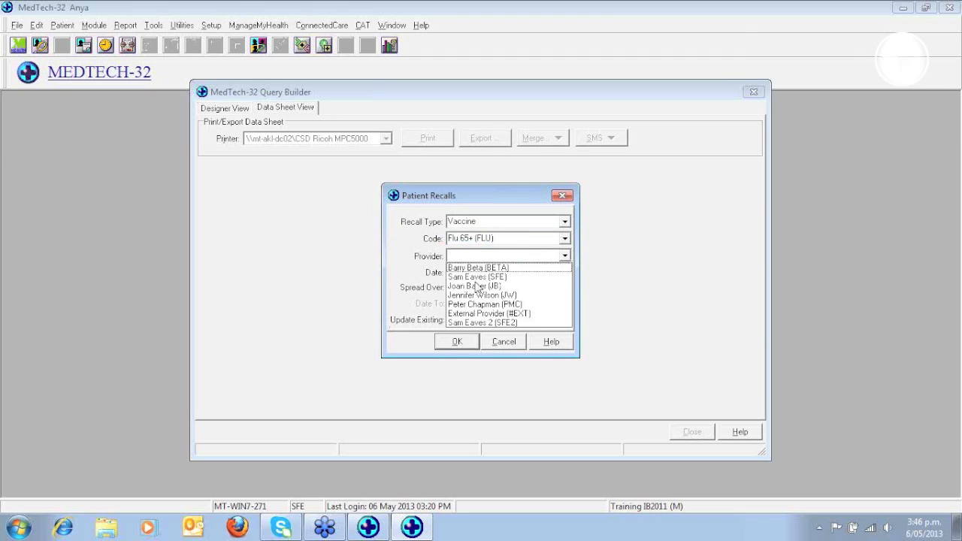
pyautogui.click(467, 274)
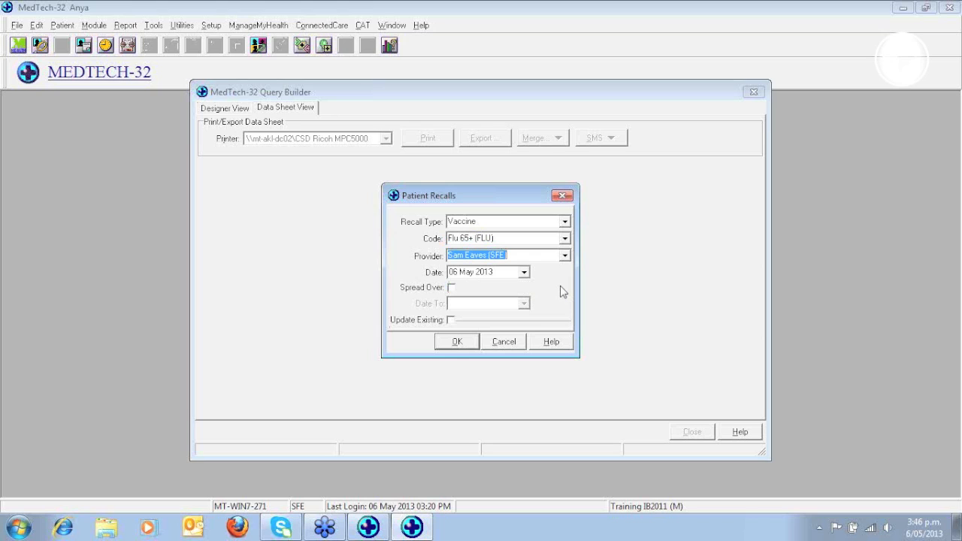
# Spread the recalls from 13 to 31 May 2013, update existing recalls, and create them.
pyautogui.click(451, 288)
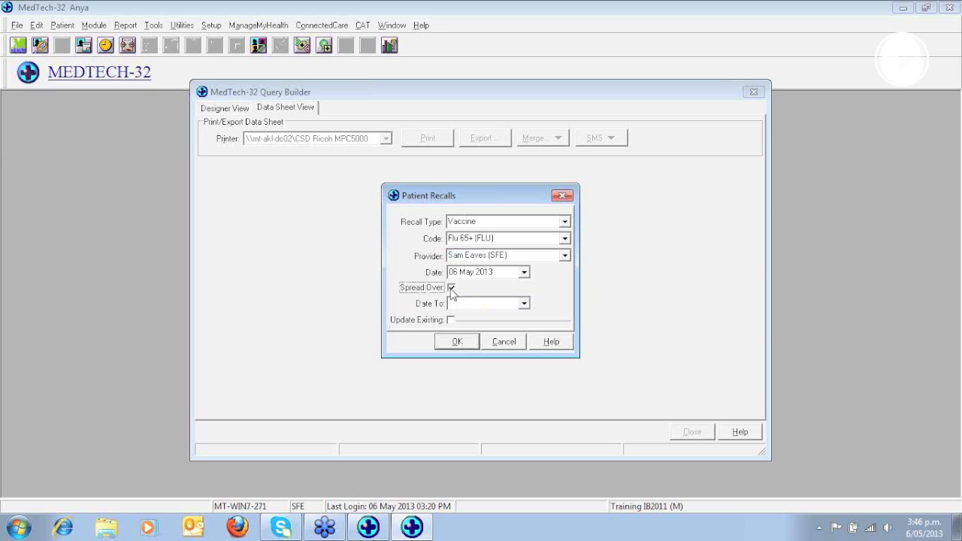
pyautogui.click(525, 273)
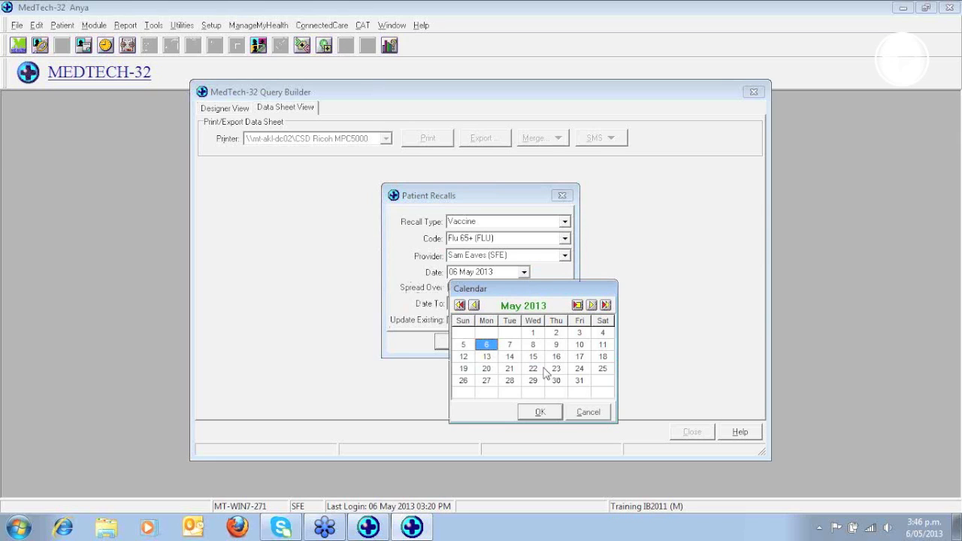
pyautogui.click(486, 357)
pyautogui.click(541, 412)
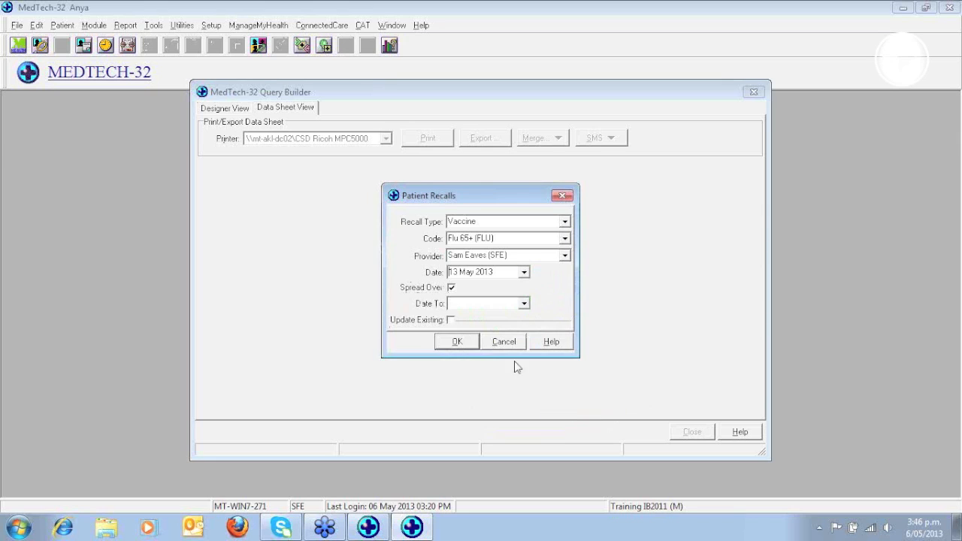
pyautogui.click(524, 304)
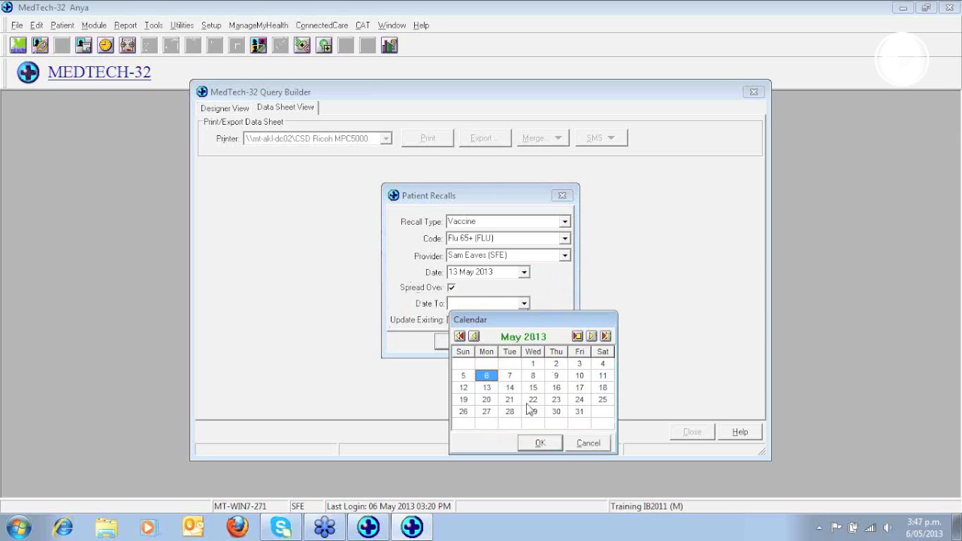
pyautogui.click(580, 412)
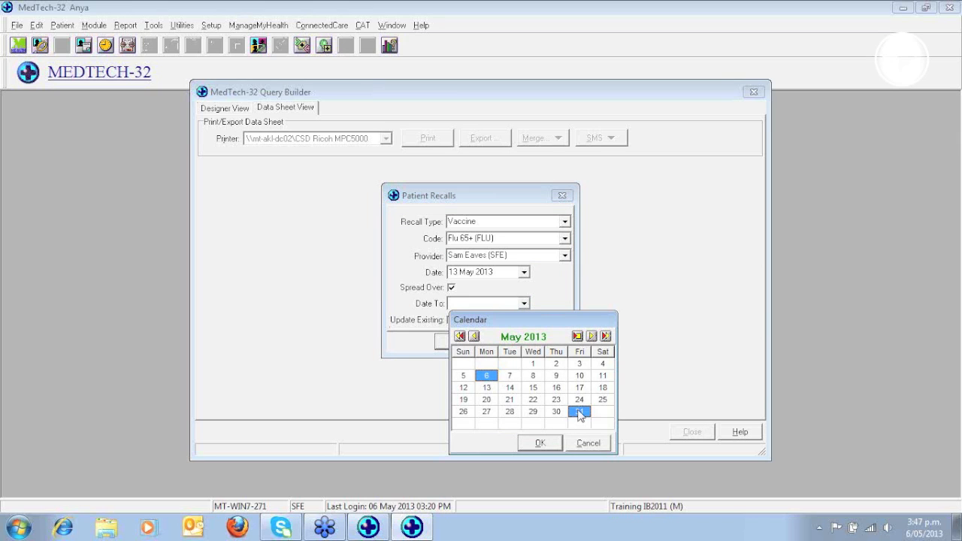
pyautogui.click(539, 444)
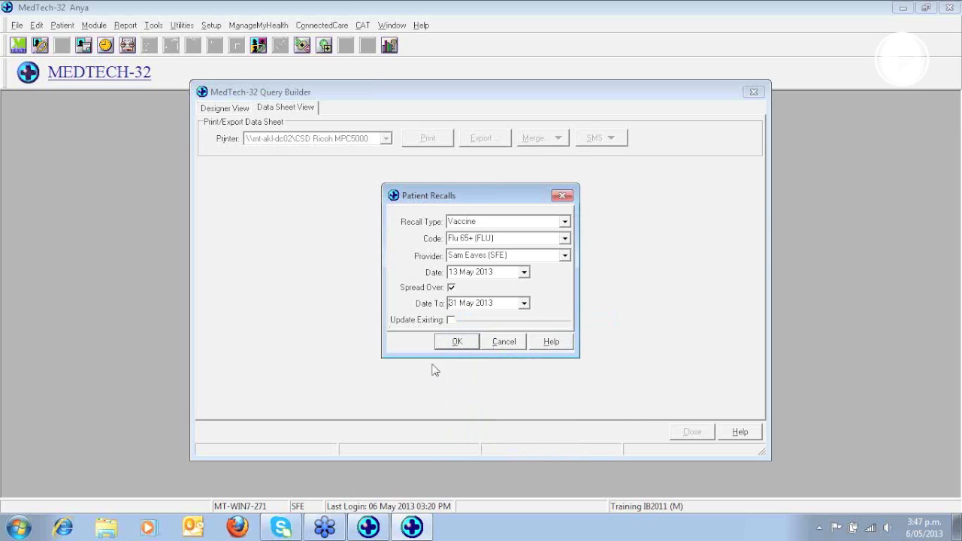
pyautogui.moveTo(427, 356); pyautogui.dragTo(427, 366)
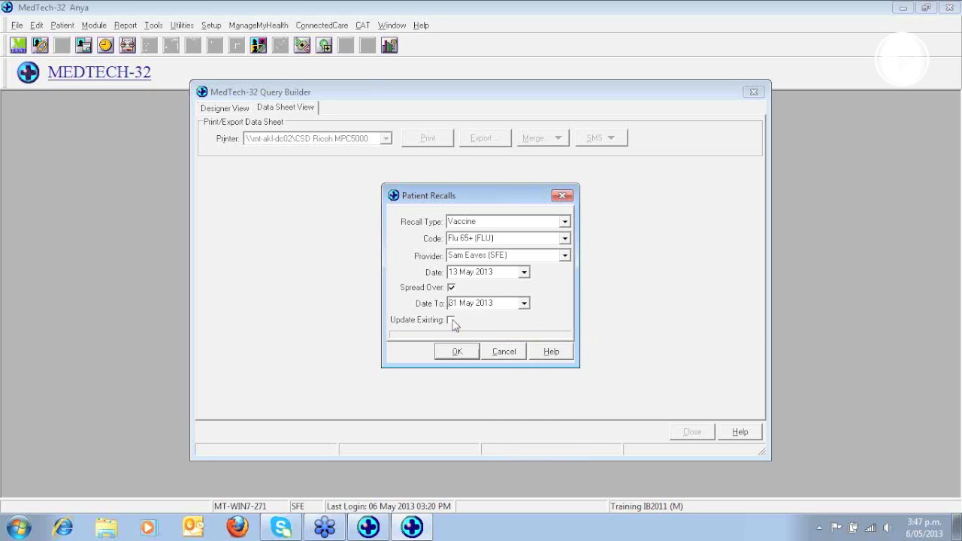
pyautogui.click(451, 320)
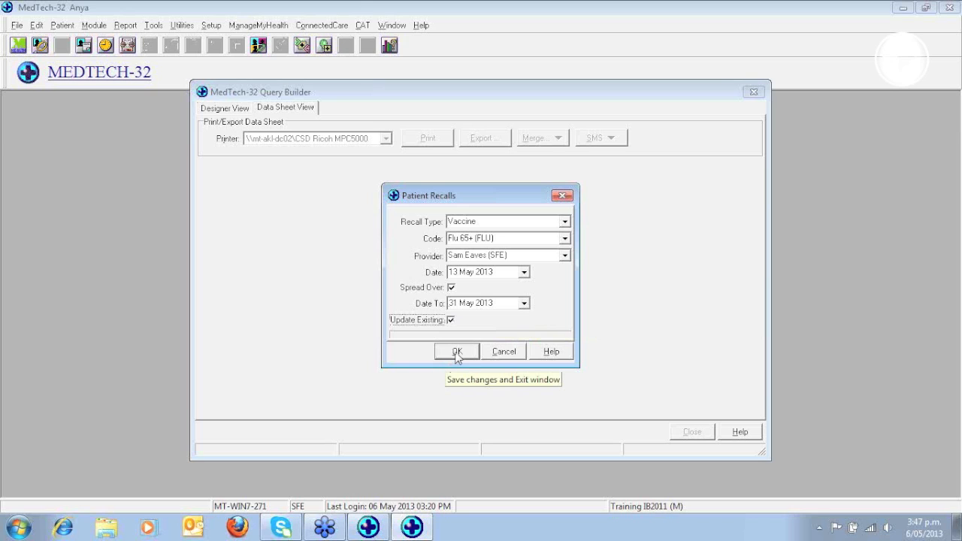
pyautogui.click(457, 354)
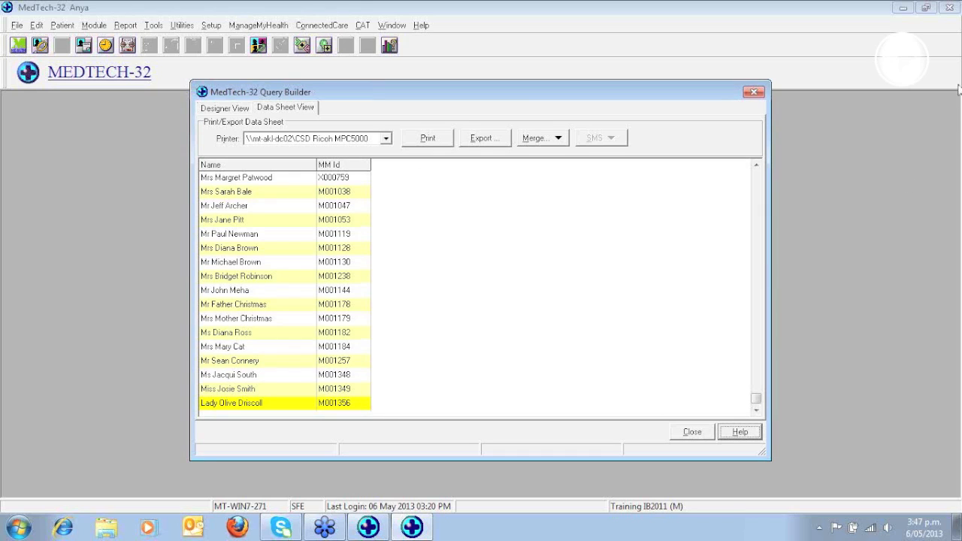
# Return to Designer View of the AR NO flu over 65 query and open the Query Store menu.
pyautogui.click(957, 35)
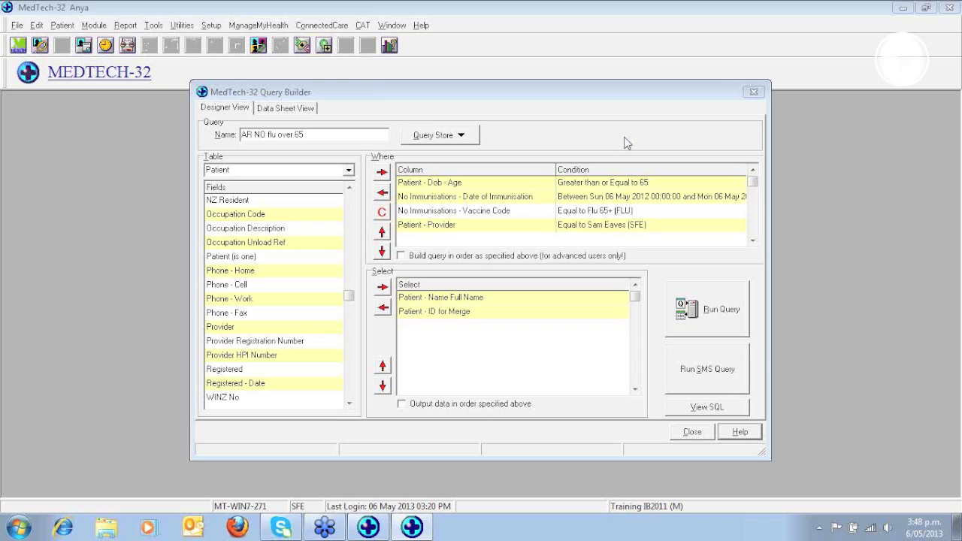
pyautogui.click(440, 134)
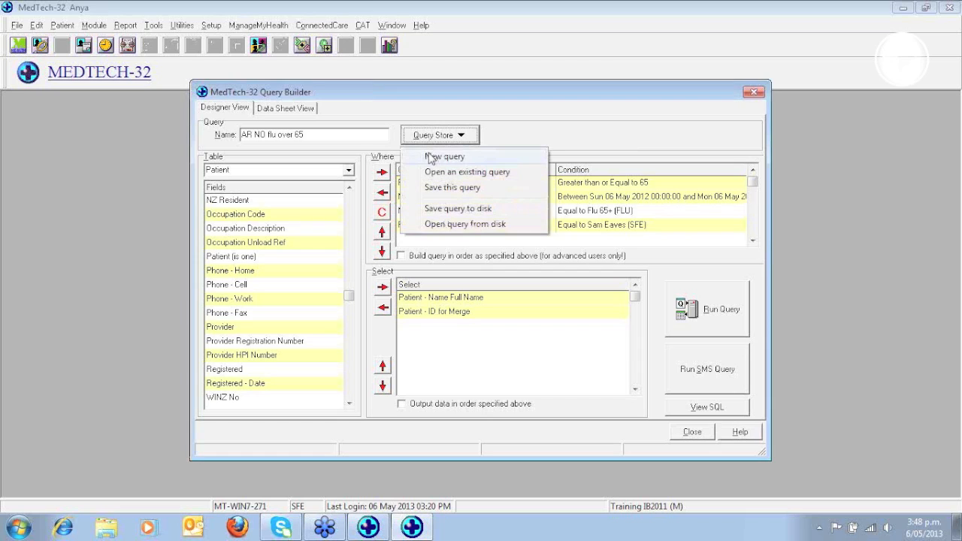
# Create a new blank query named 'AR no enrolment' and pick the Patient (is one) field.
pyautogui.click(439, 157)
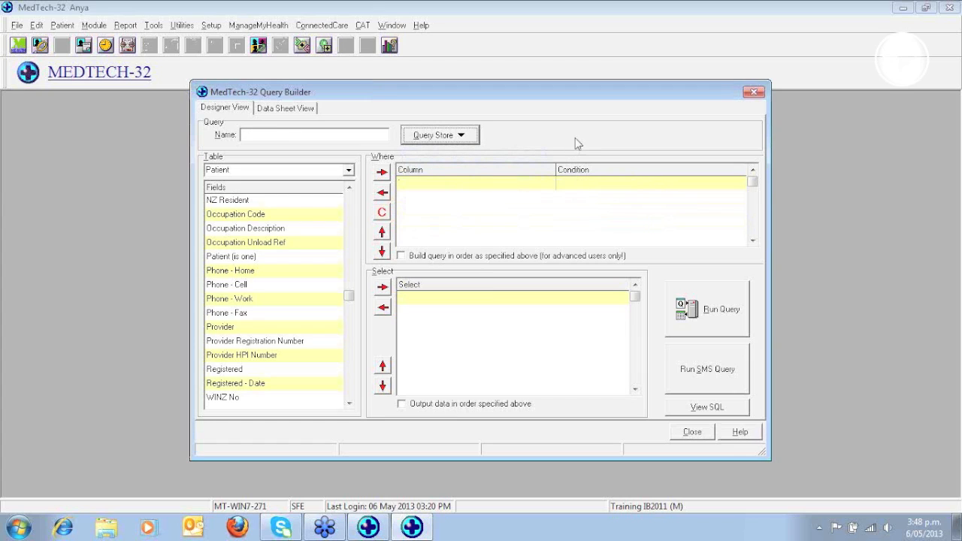
pyautogui.click(295, 136)
pyautogui.write('AR')
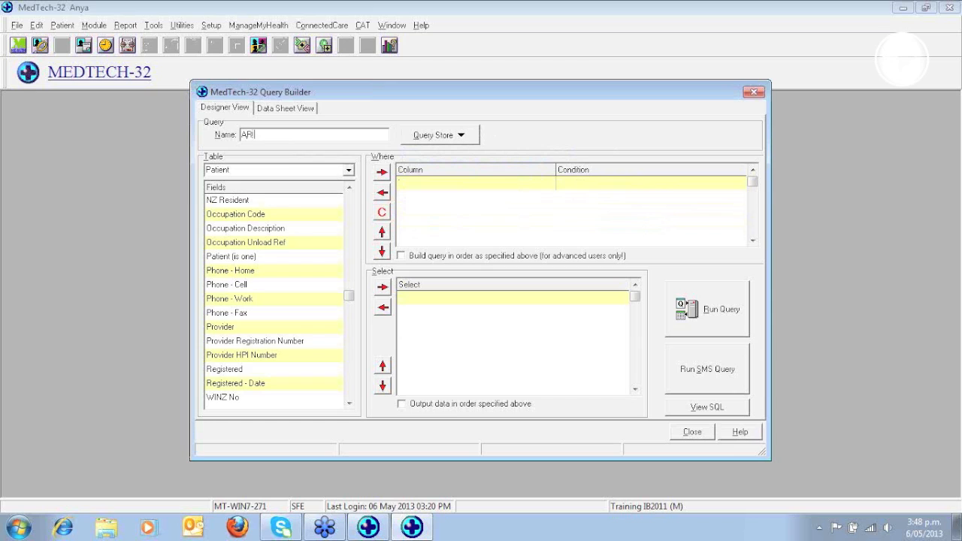
pyautogui.write(' Ind')
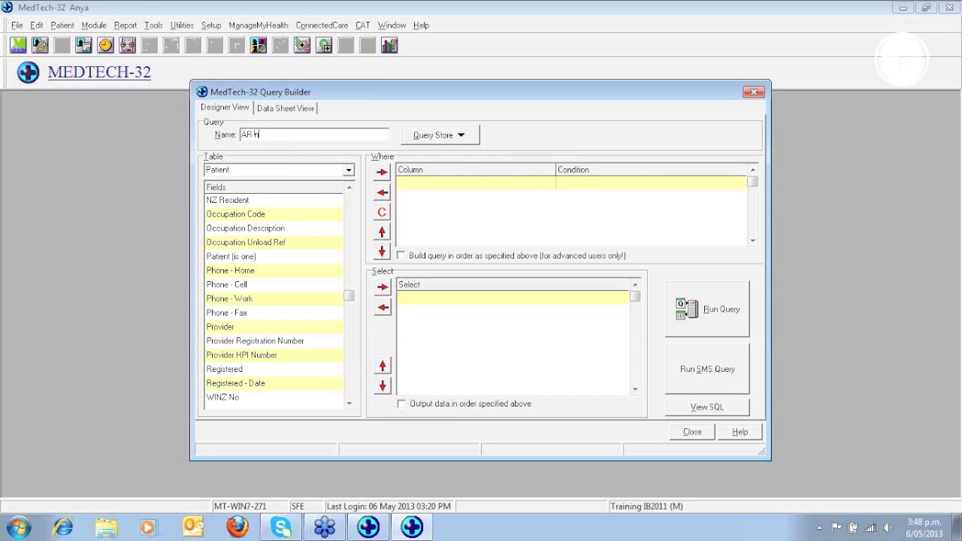
pyautogui.write('iv')
pyautogui.write('Enrolment')
pyautogui.doubleClick(232, 257)
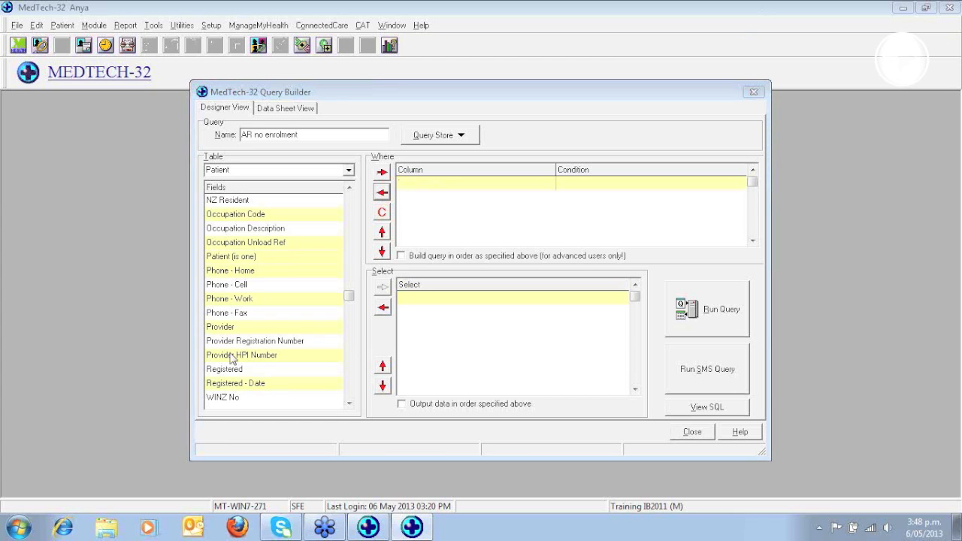
pyautogui.click(233, 259)
# Add Patient (is one) and then Enrolment Status Code as Where conditions.
pyautogui.click(382, 172)
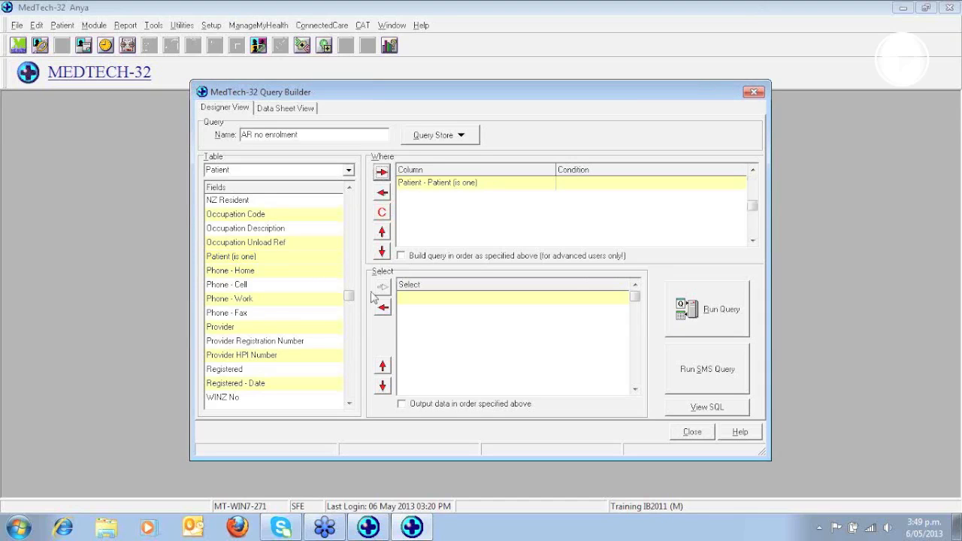
pyautogui.click(352, 208)
pyautogui.click(352, 208)
pyautogui.click(353, 208)
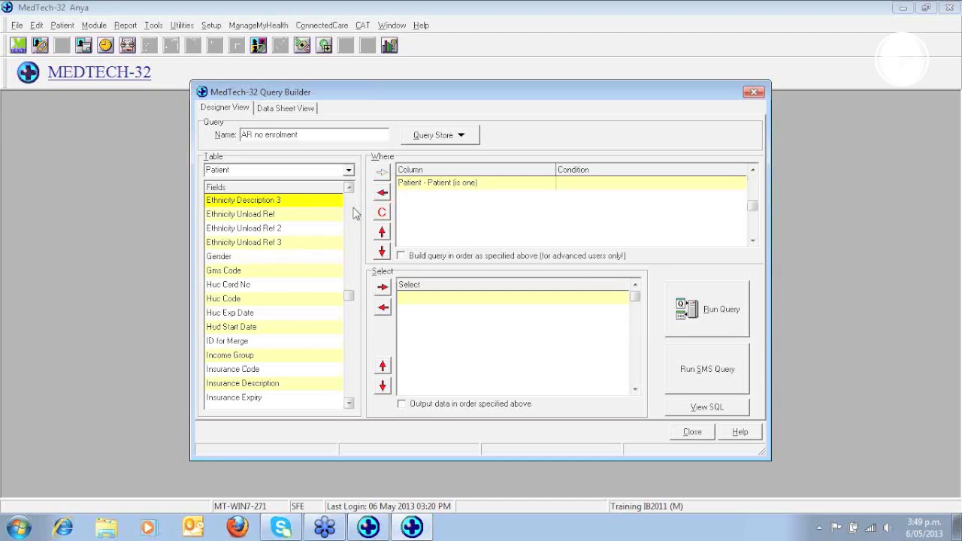
pyautogui.click(352, 209)
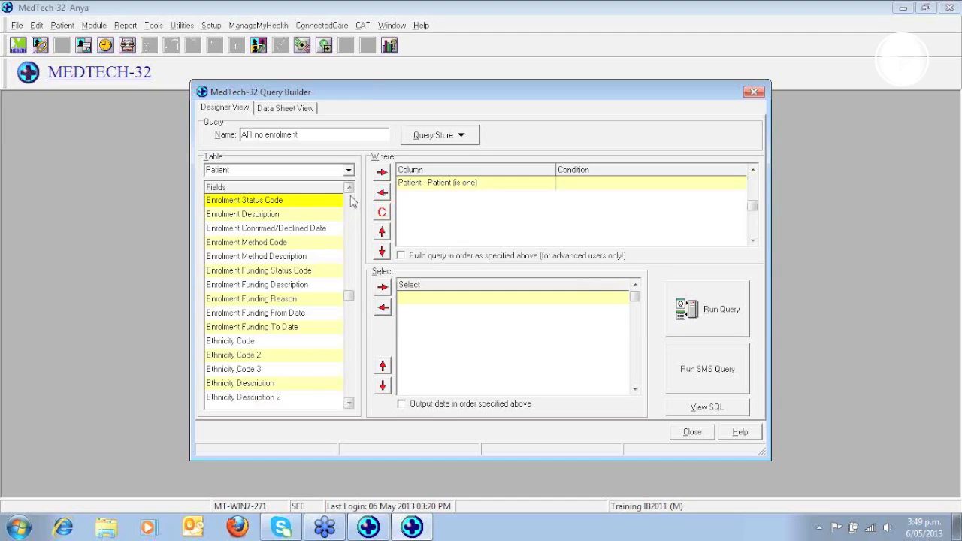
pyautogui.click(349, 189)
pyautogui.click(349, 188)
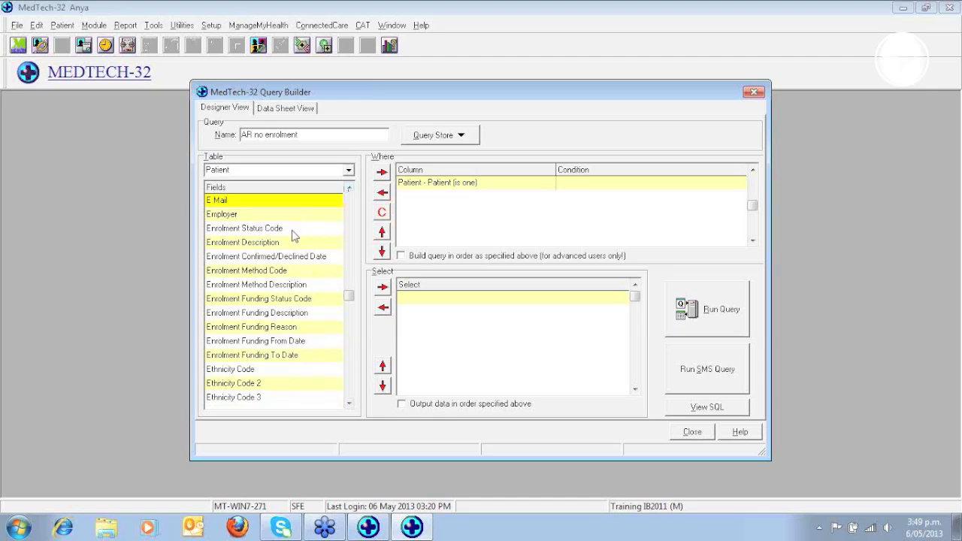
pyautogui.click(290, 230)
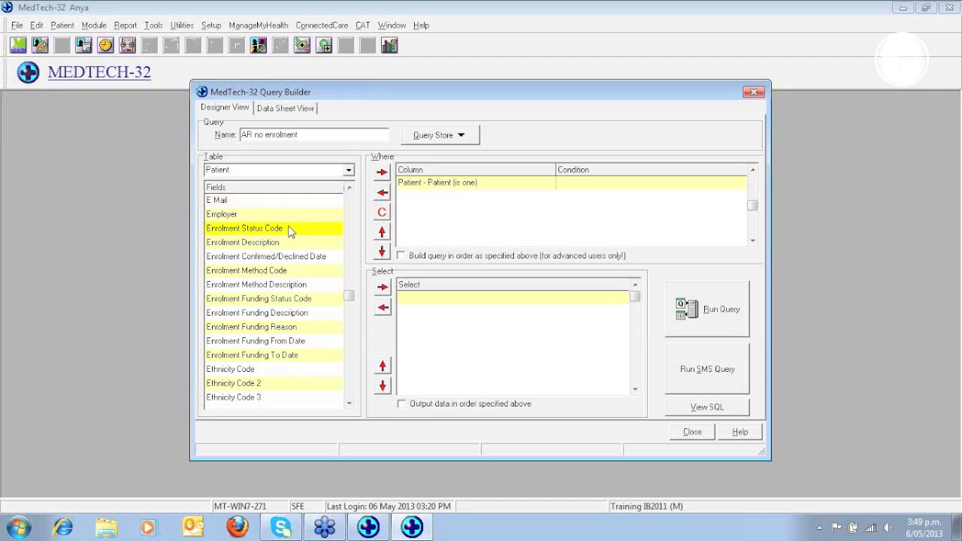
pyautogui.click(382, 172)
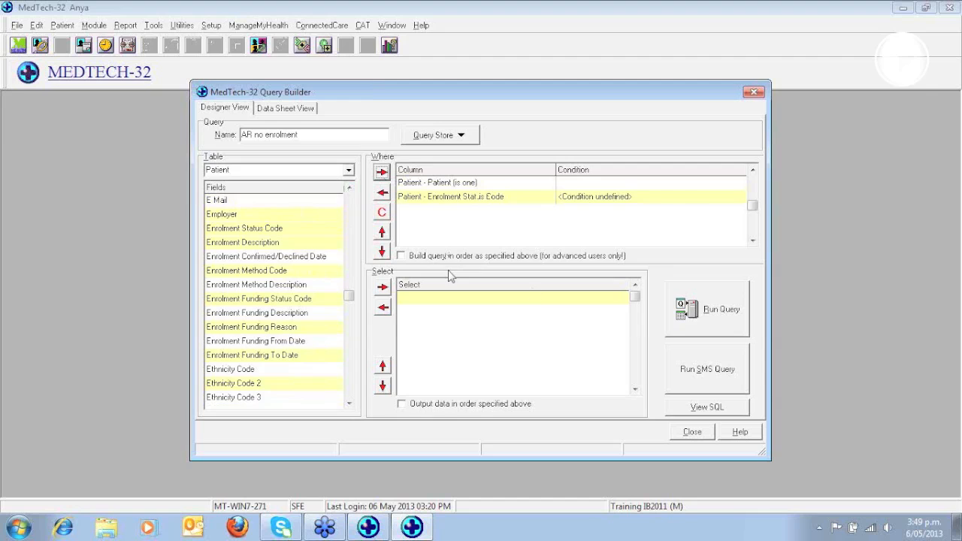
# Set the Enrolment Status Code condition to equal Declined to Enrol (D).
pyautogui.doubleClick(576, 205)
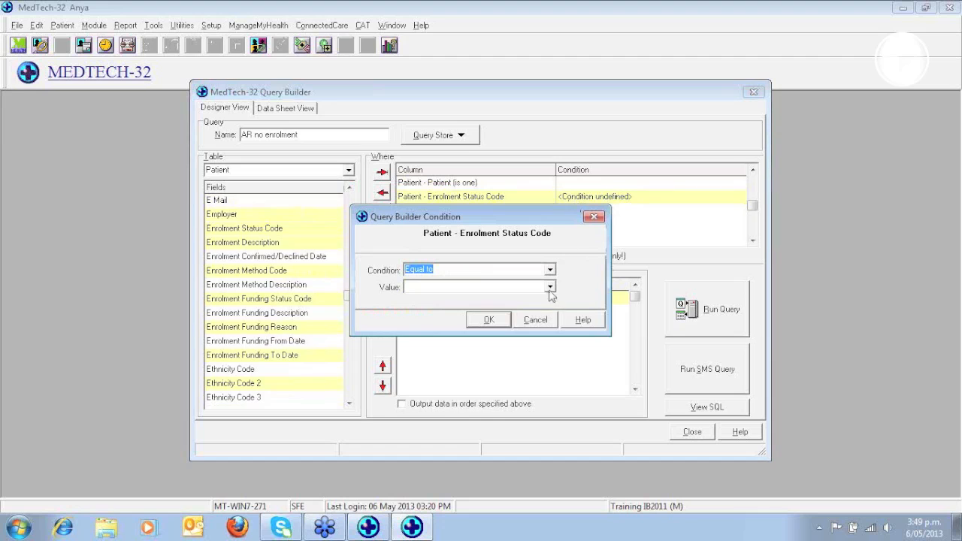
pyautogui.click(551, 286)
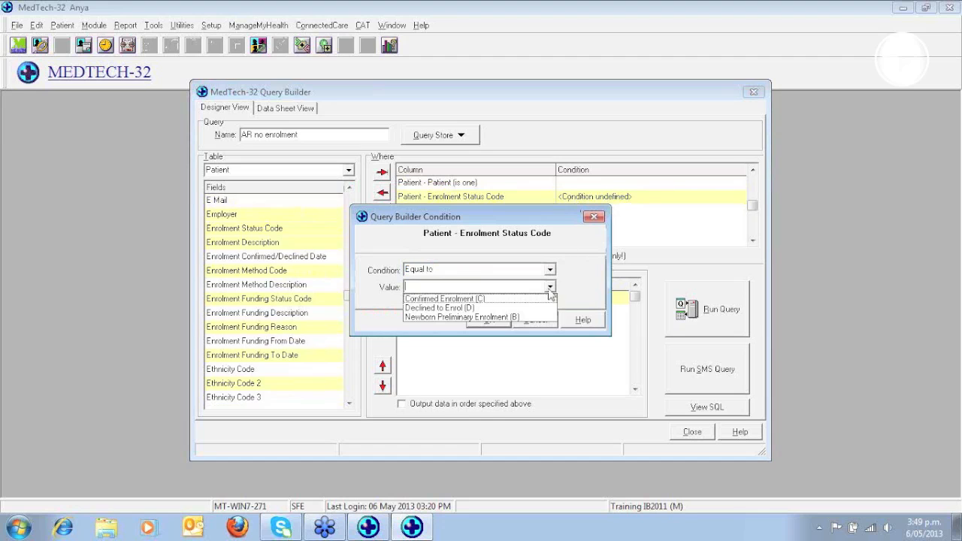
pyautogui.click(428, 307)
pyautogui.click(490, 319)
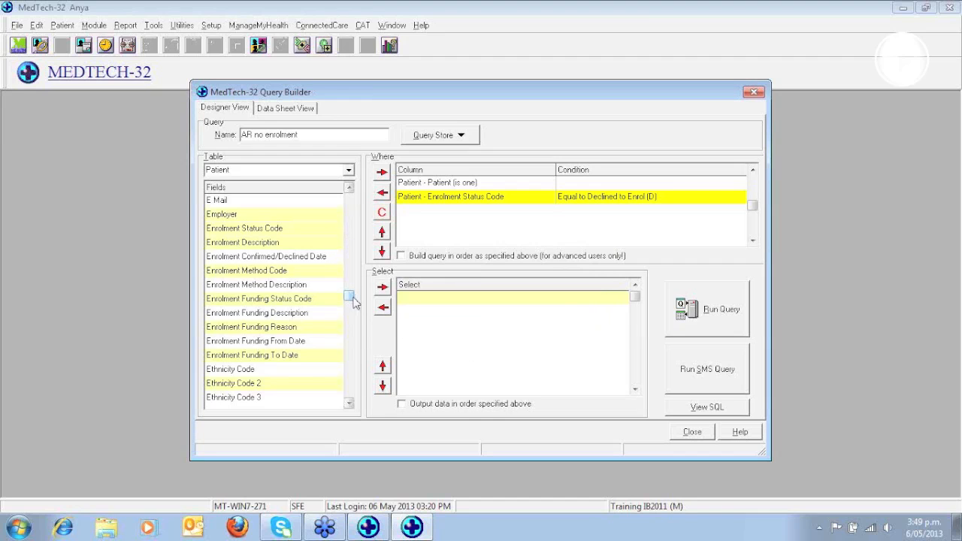
pyautogui.moveTo(352, 295); pyautogui.dragTo(347, 215)
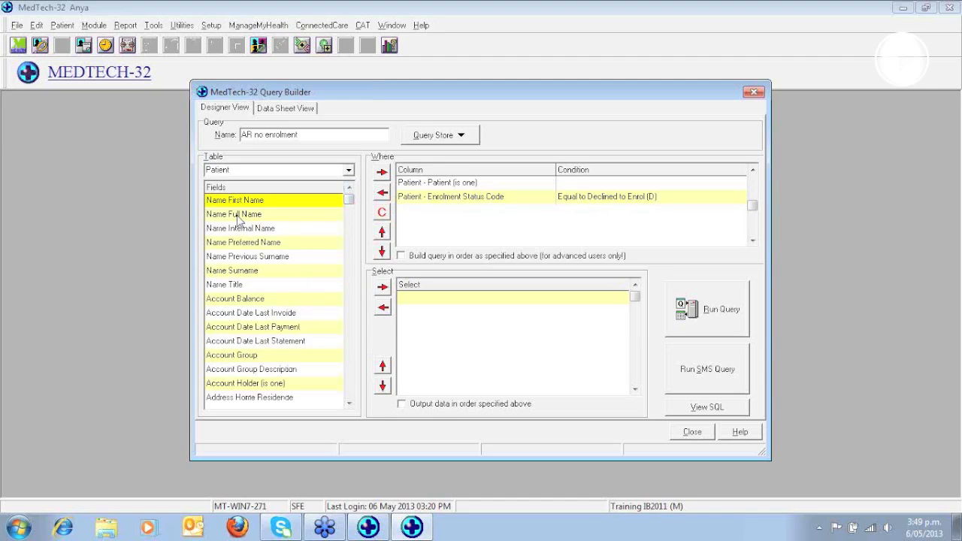
# Add Name Full Name and ID for Merge to the query's output fields.
pyautogui.click(239, 216)
pyautogui.click(383, 287)
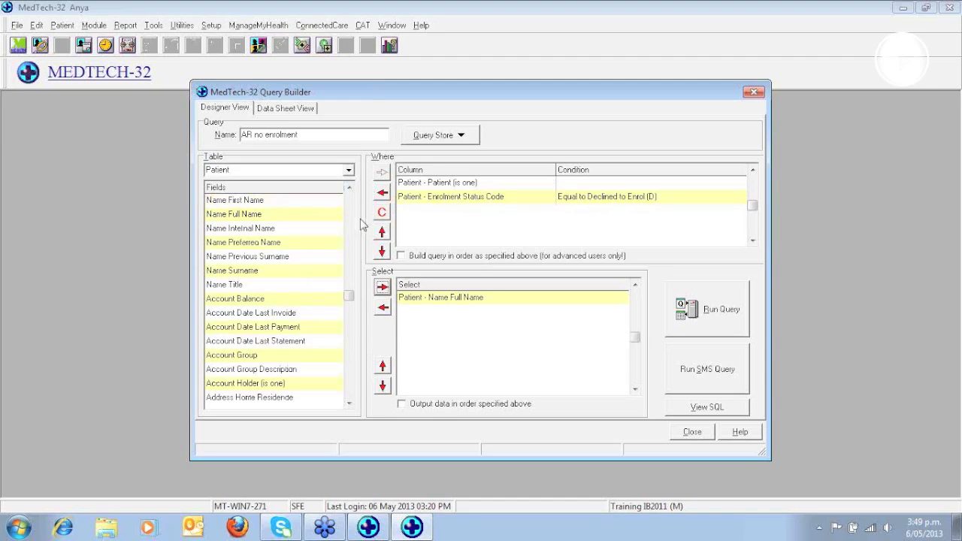
pyautogui.click(349, 355)
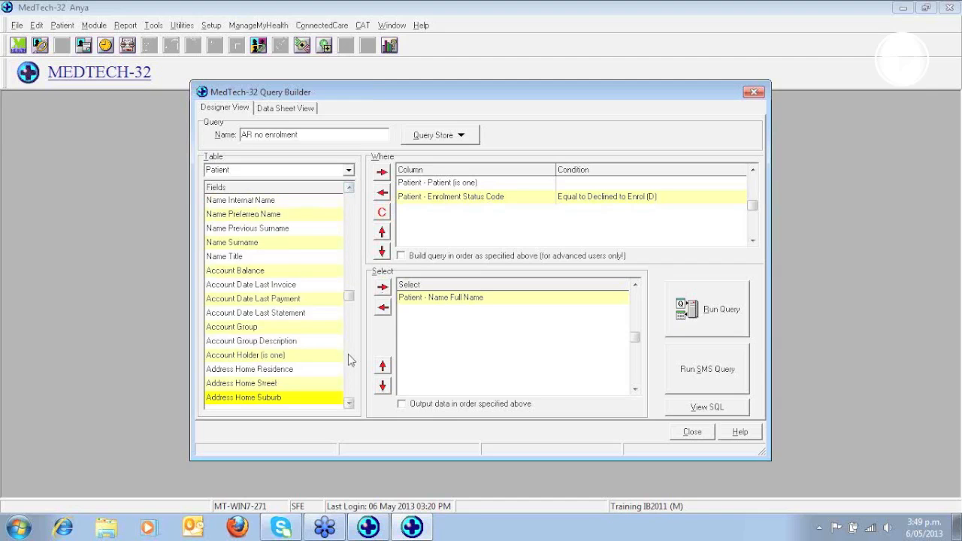
pyautogui.click(349, 360)
pyautogui.click(351, 363)
pyautogui.click(355, 365)
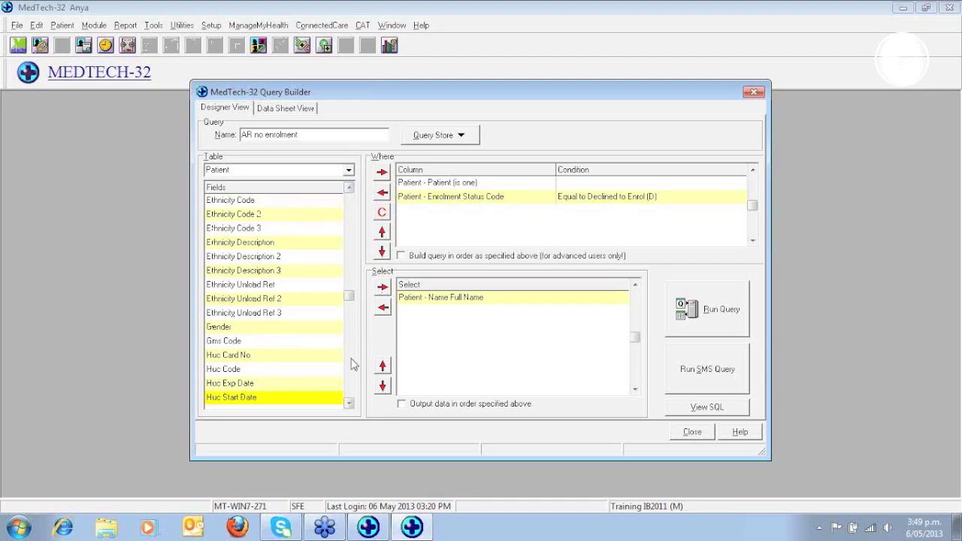
pyautogui.click(354, 365)
pyautogui.click(262, 202)
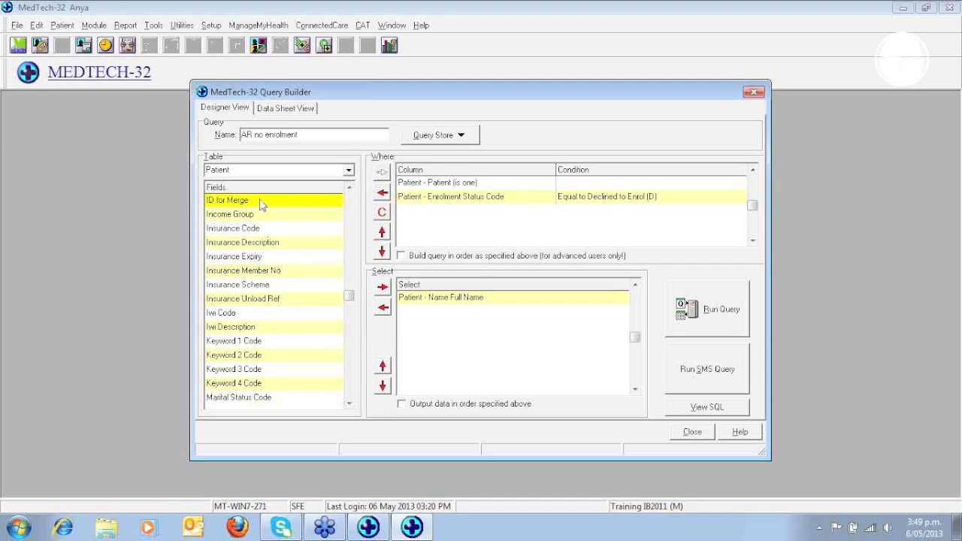
pyautogui.click(383, 287)
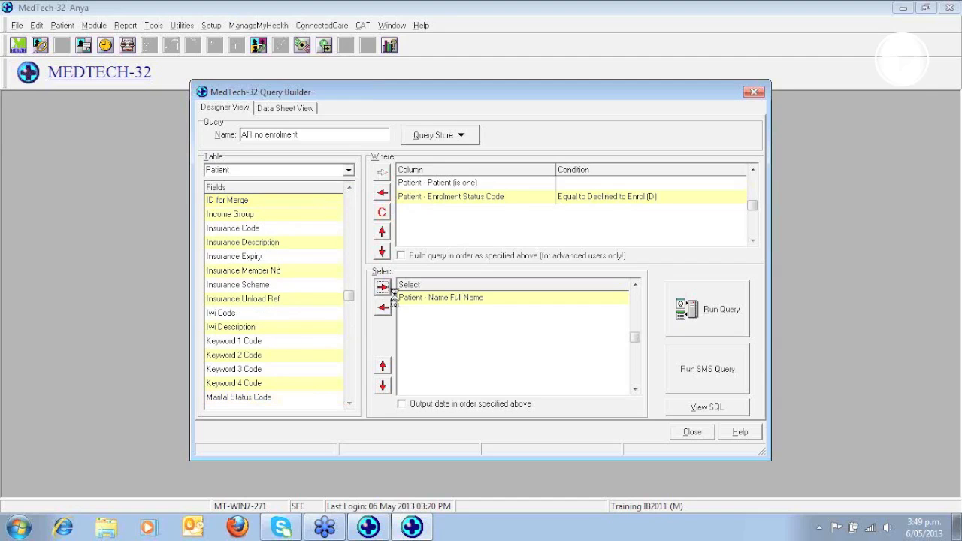
# Run the query, save it as 'AR no enrolment', and rerun it to list matching patients.
pyautogui.click(711, 315)
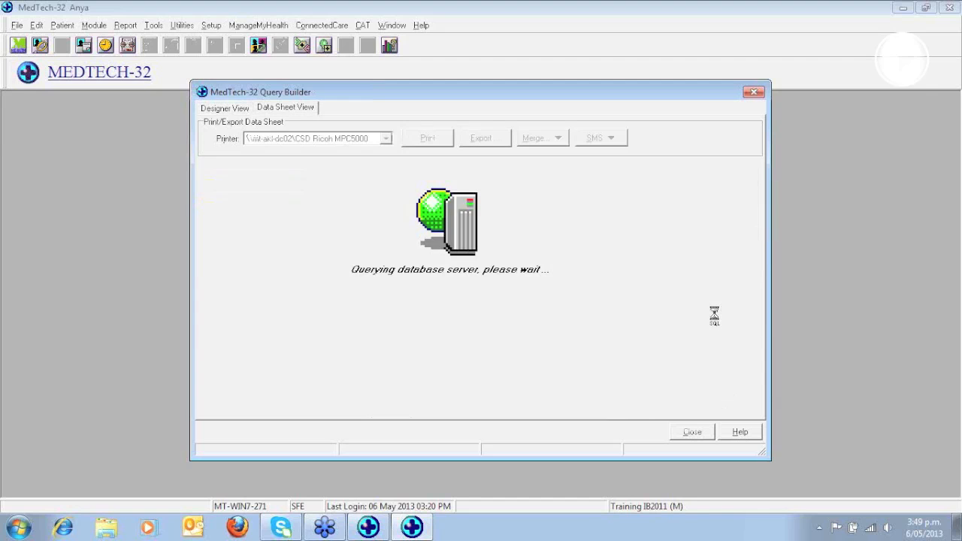
pyautogui.click(224, 107)
pyautogui.click(432, 135)
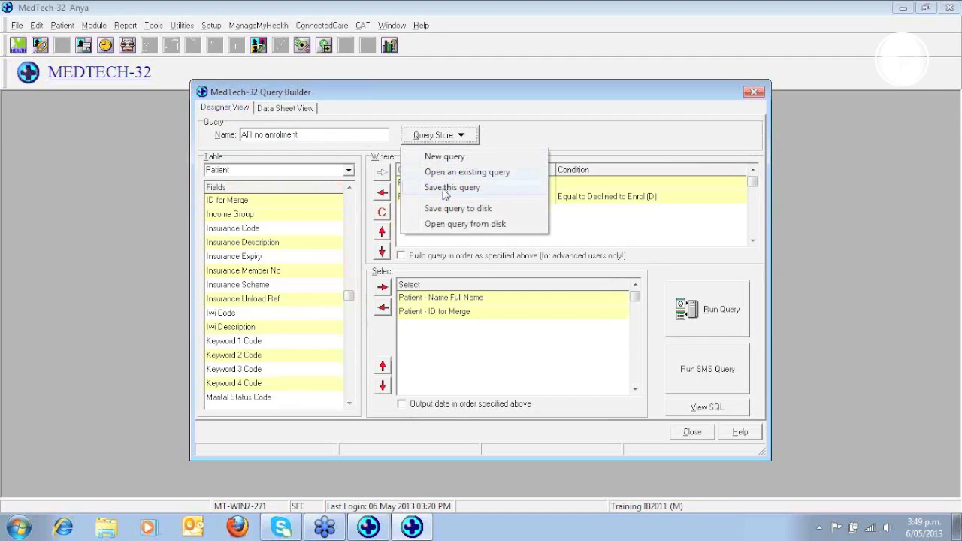
pyautogui.click(452, 188)
pyautogui.click(496, 295)
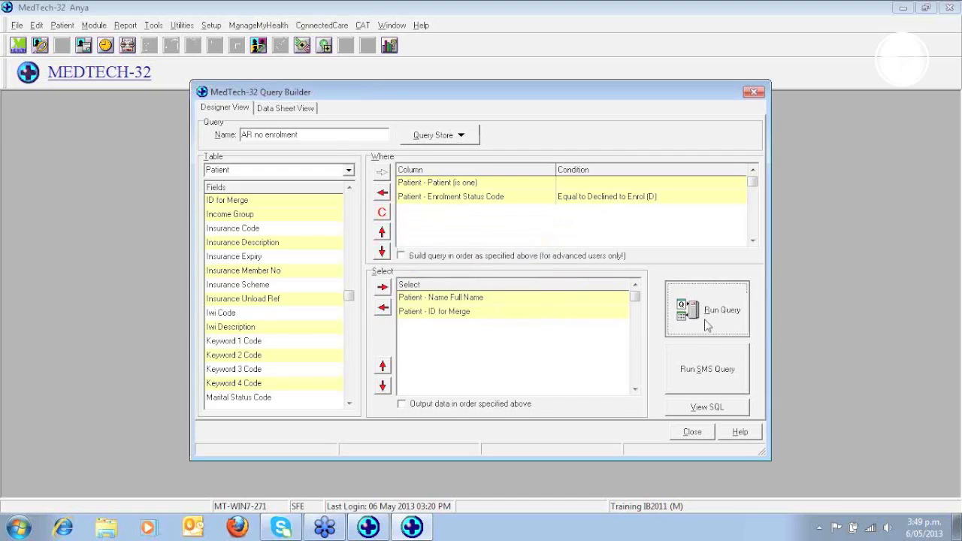
pyautogui.click(706, 325)
pyautogui.click(537, 139)
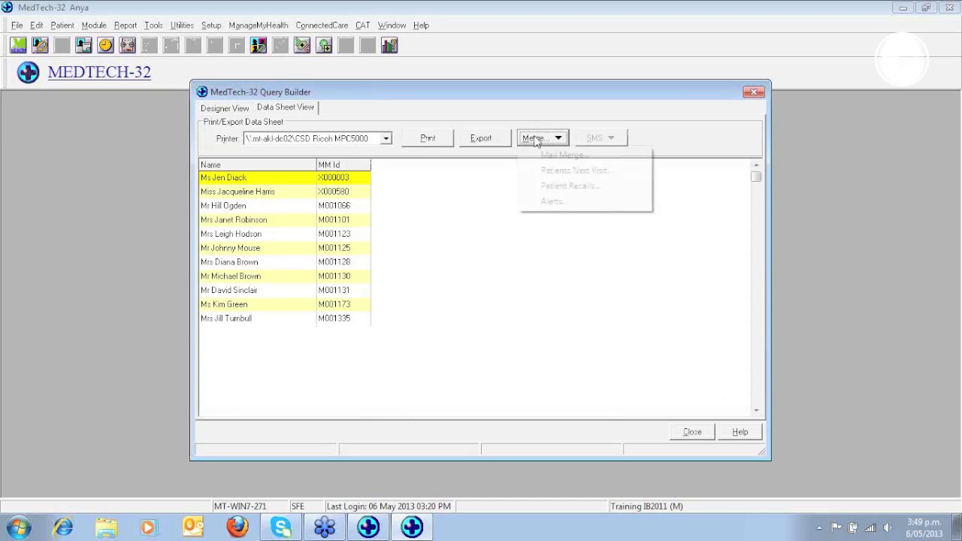
# Add an Enrolment status (EN) alert 'please check, with patient' with Auto Prompt and Update Existing ticked.
pyautogui.click(552, 202)
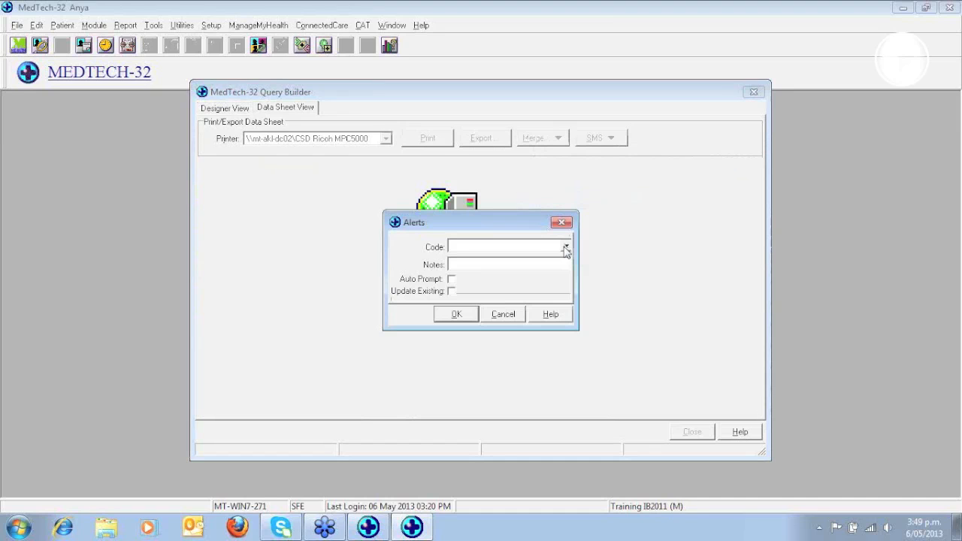
pyautogui.click(566, 248)
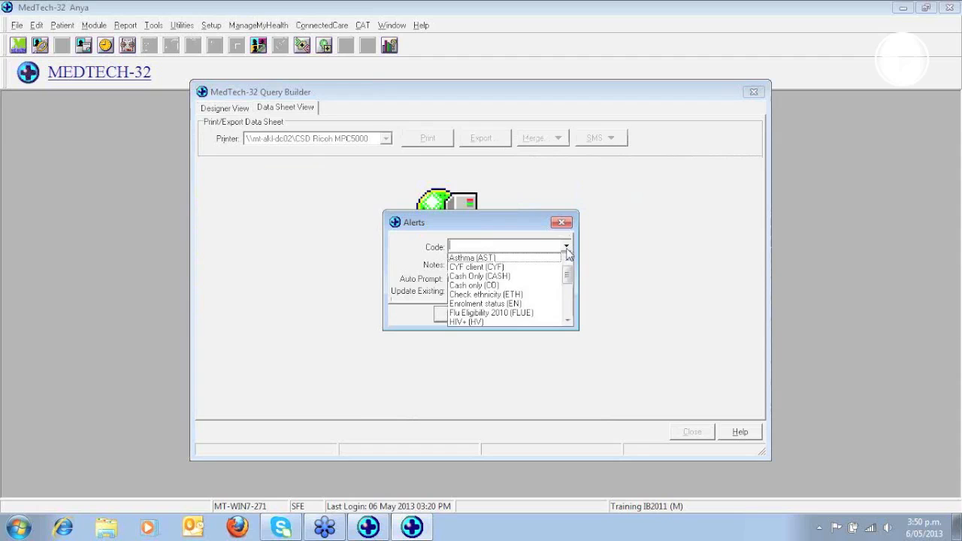
pyautogui.click(487, 304)
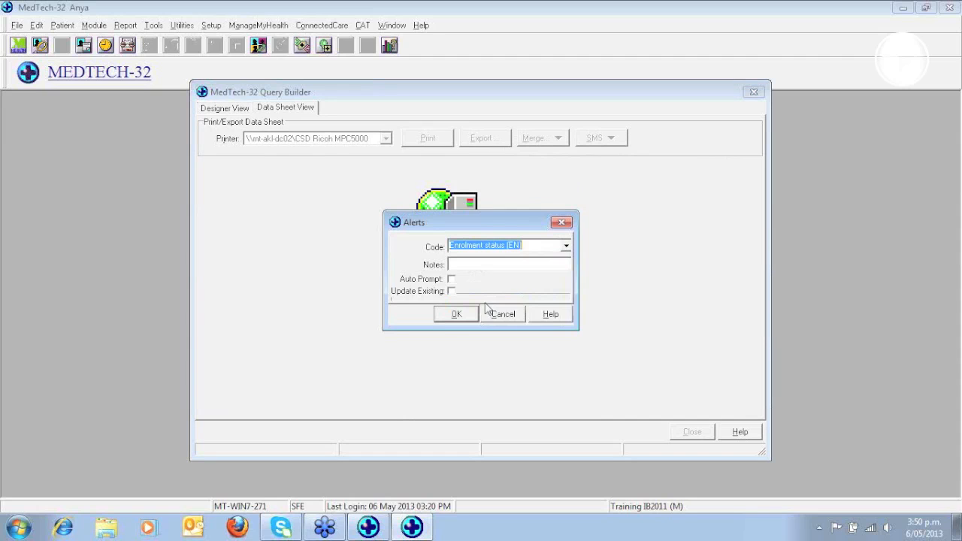
pyautogui.click(473, 264)
pyautogui.write('please')
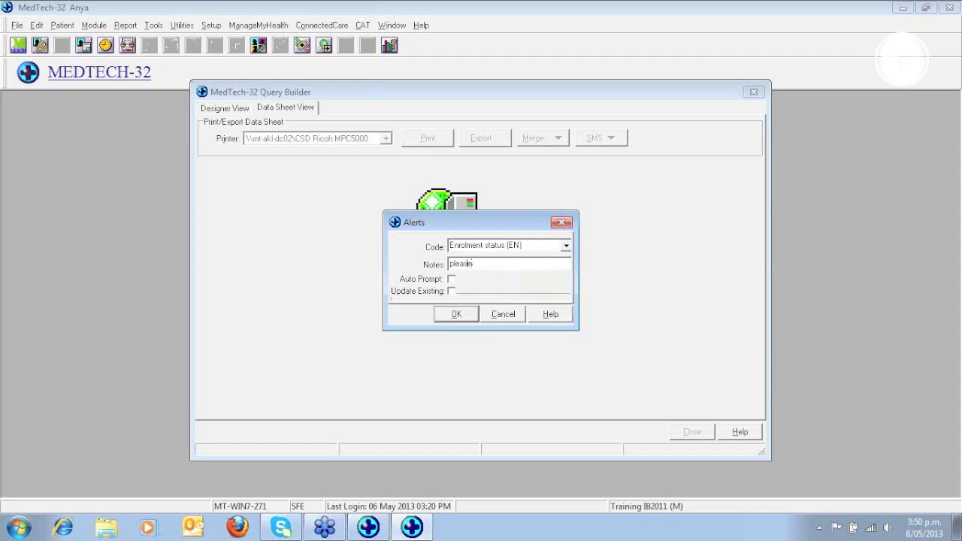
pyautogui.write(' check, with patient')
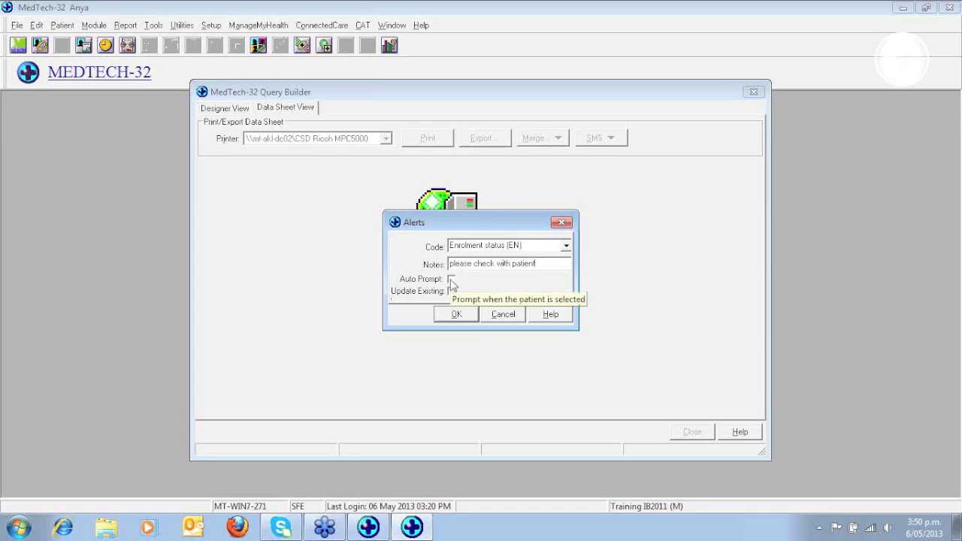
pyautogui.click(452, 279)
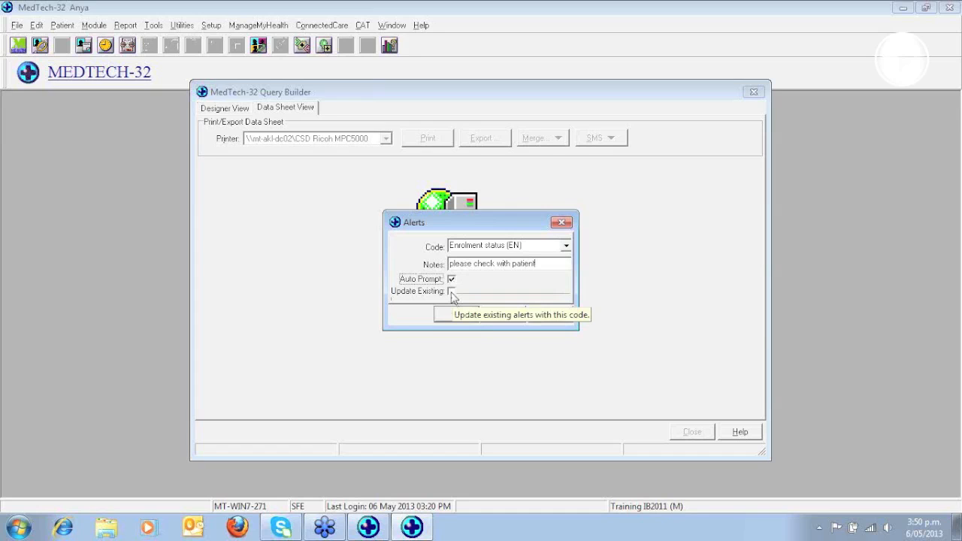
pyautogui.click(451, 292)
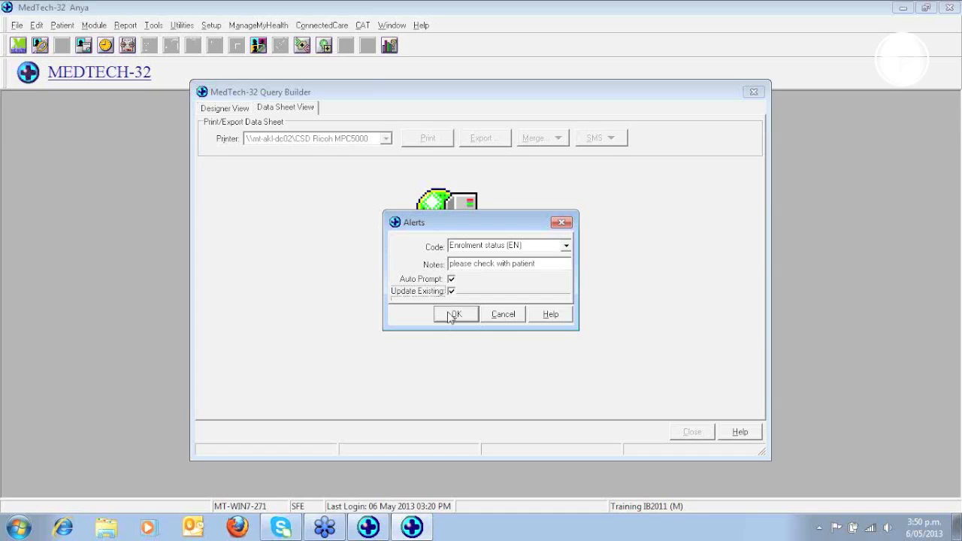
pyautogui.click(453, 315)
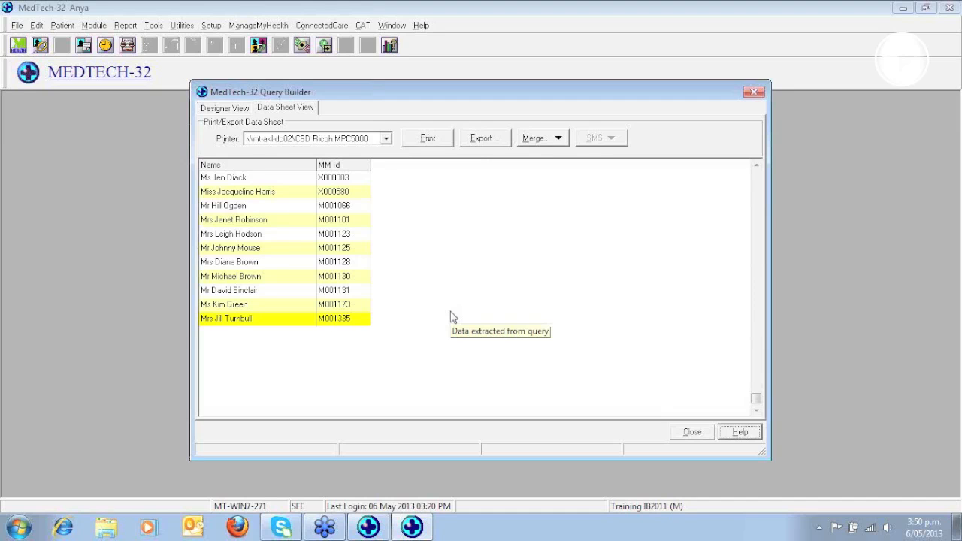
# Open the saved AR Male patients >65 query in Designer View.
pyautogui.click(955, 41)
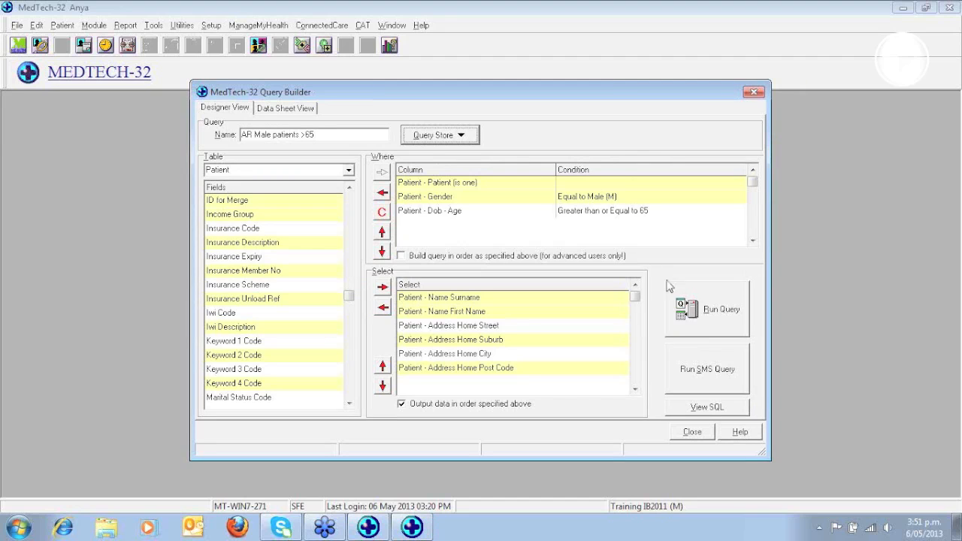
# Run the AR Male patients >65 query.
pyautogui.click(715, 313)
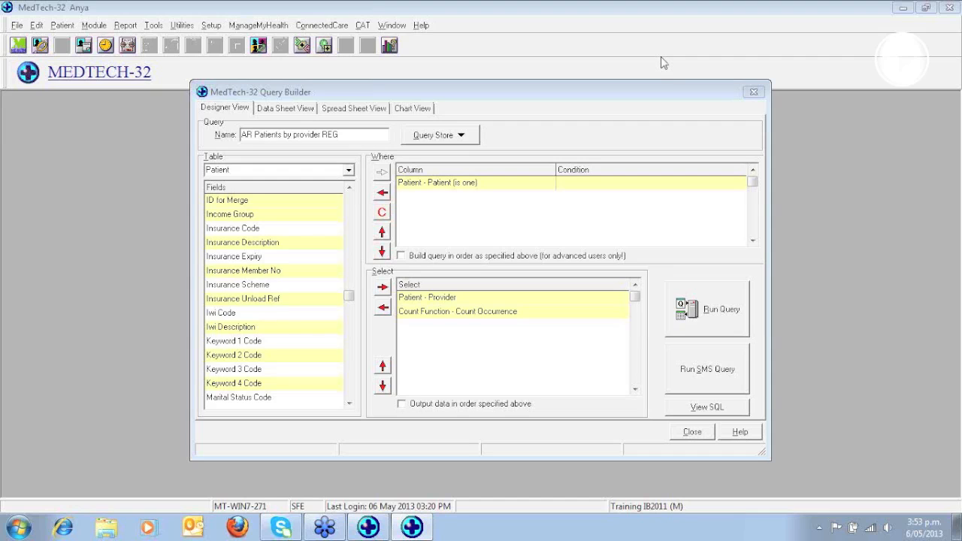
# Run the provider count query, view its spreadsheet totalling 1007 patients, then the per-provider chart.
pyautogui.click(728, 311)
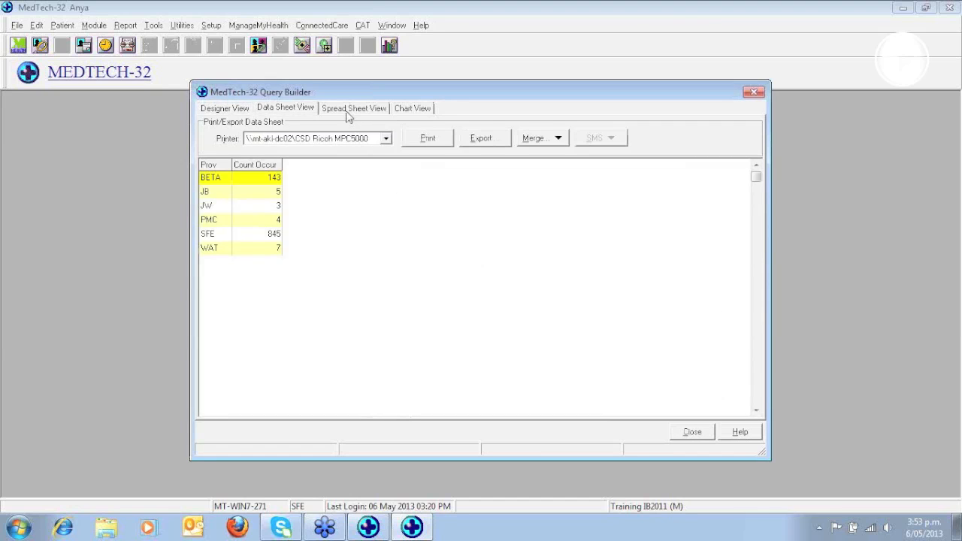
pyautogui.click(353, 109)
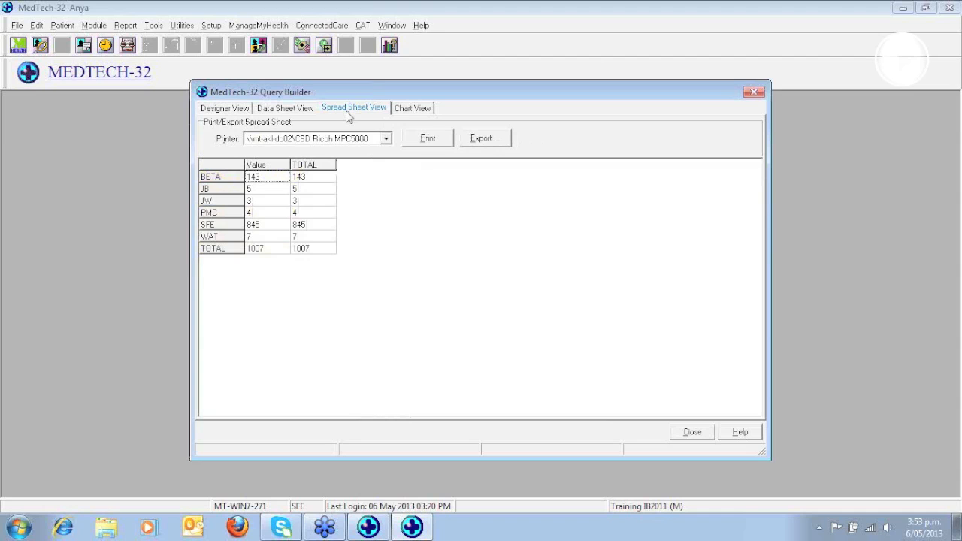
pyautogui.click(412, 117)
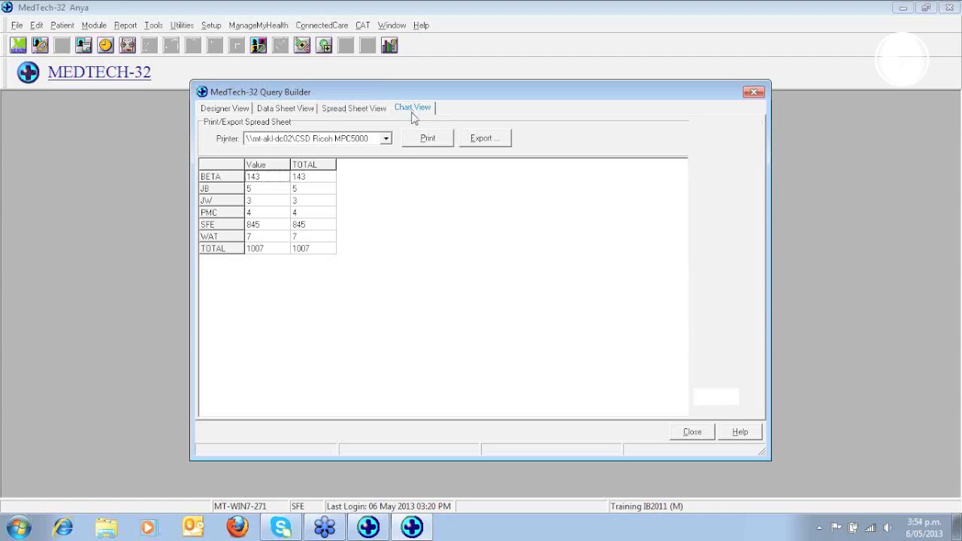